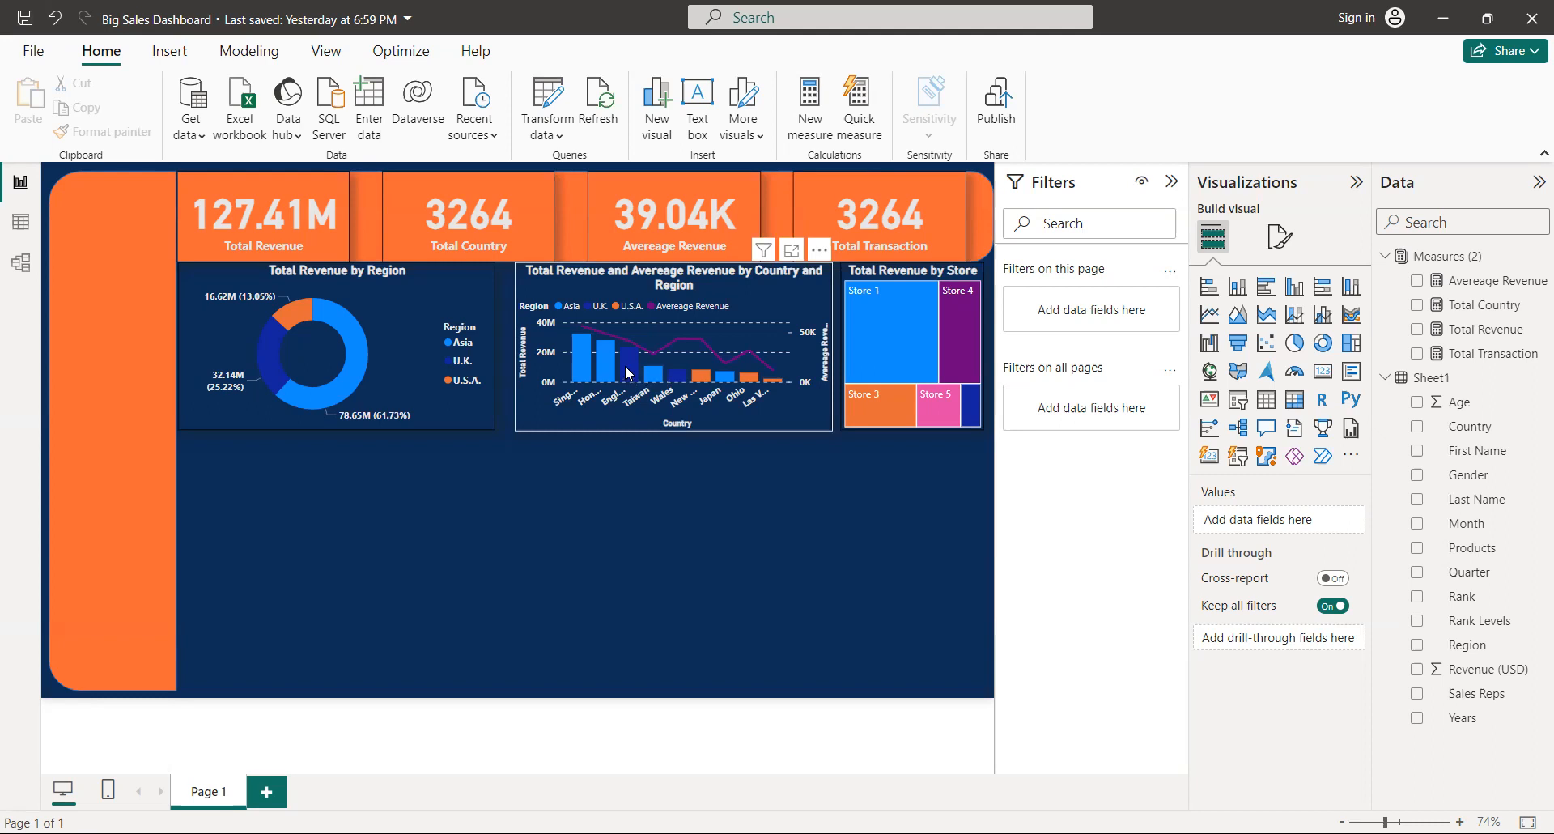
# - Analyze where the distribution differs in the revenue by country and region chart, and review the Rank Levels, Rank and Gender explanations
pyautogui.moveTo(629, 373)
pyautogui.rightClick(652, 388)
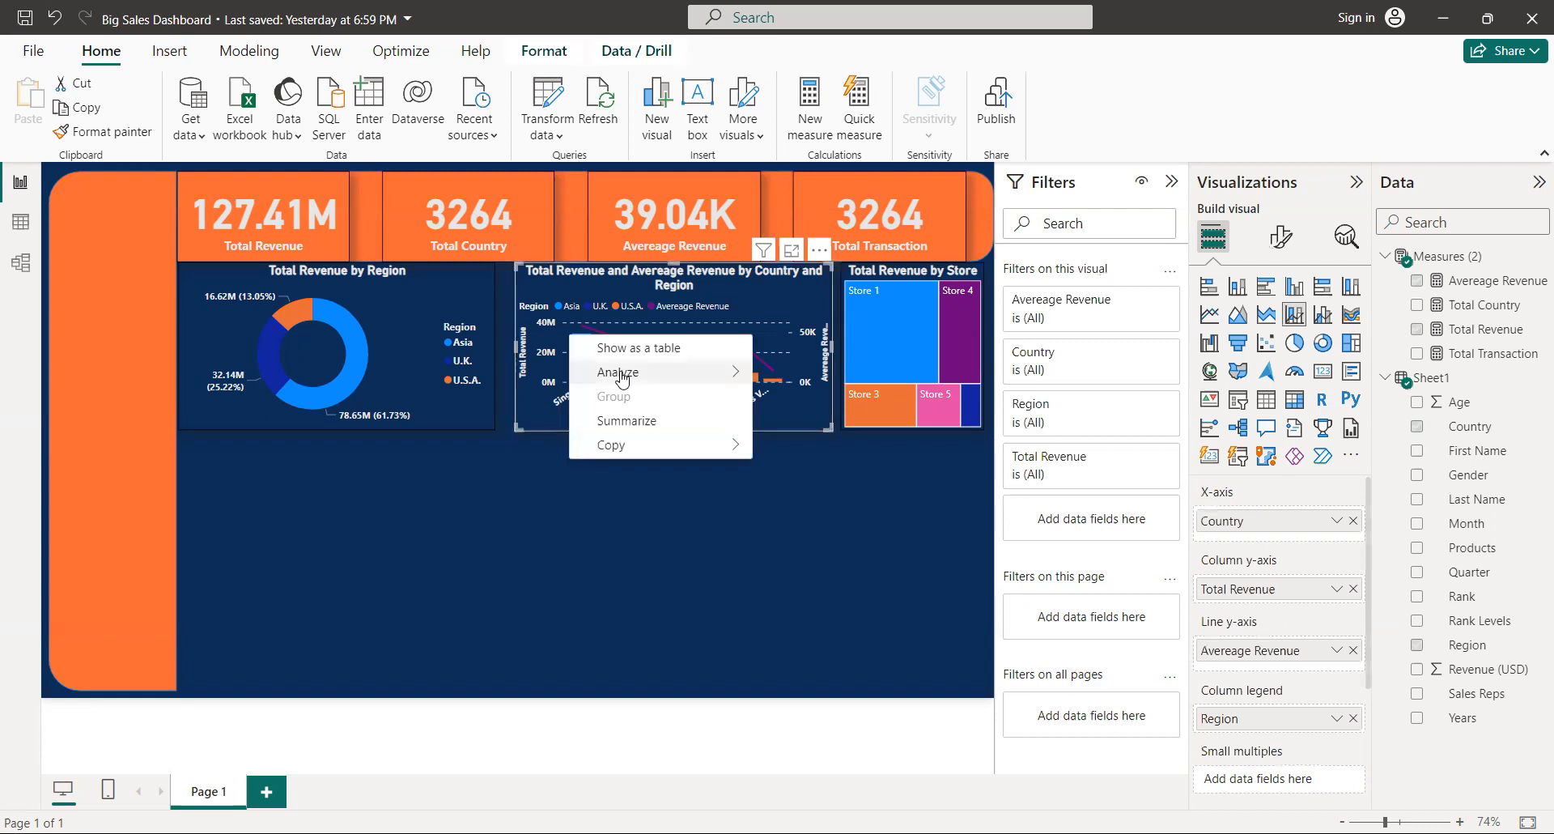
pyautogui.moveTo(621, 376)
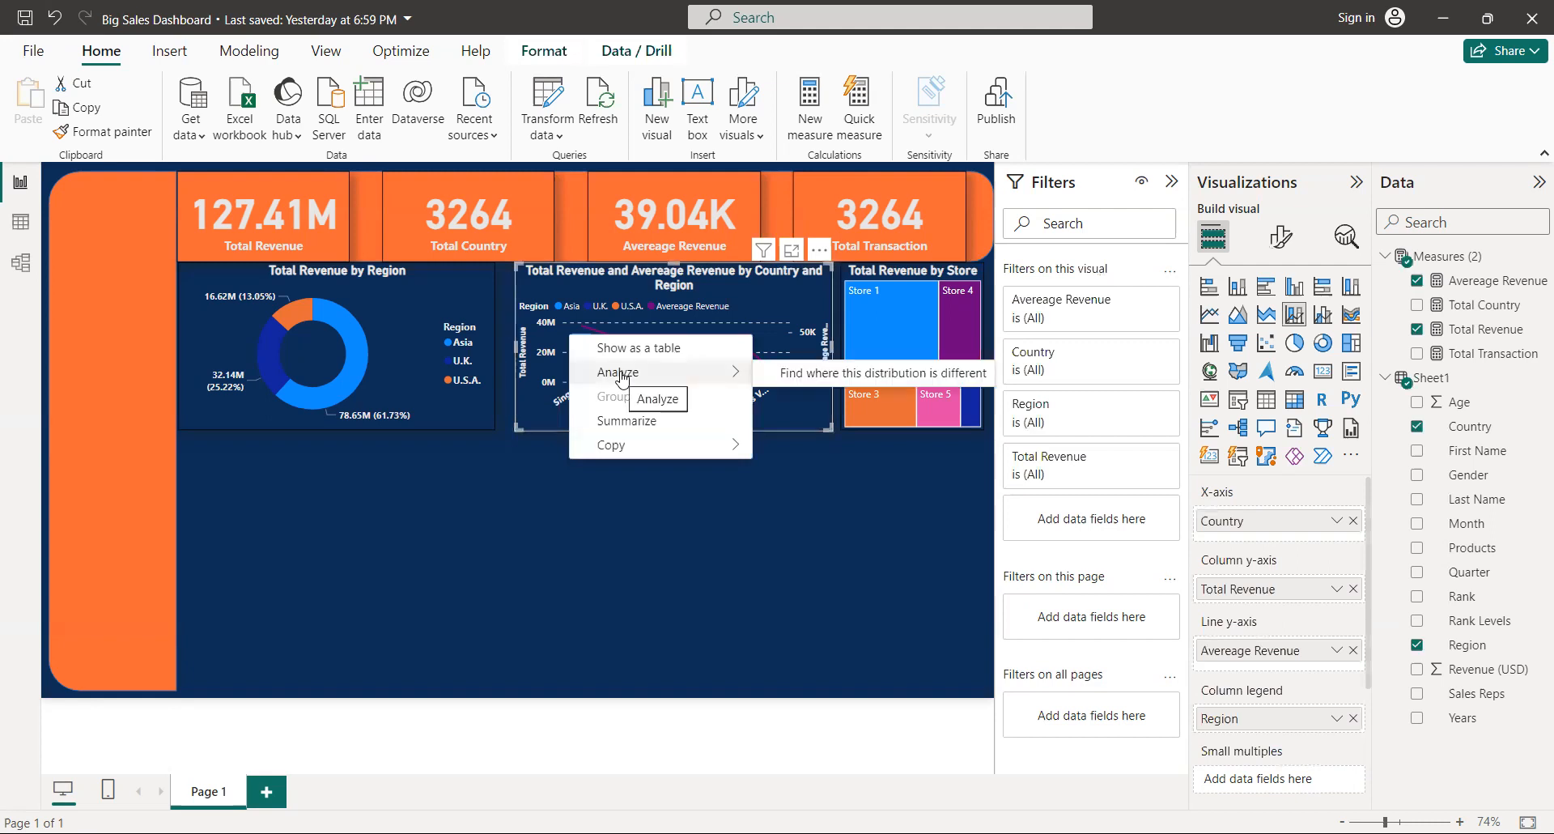
pyautogui.click(872, 374)
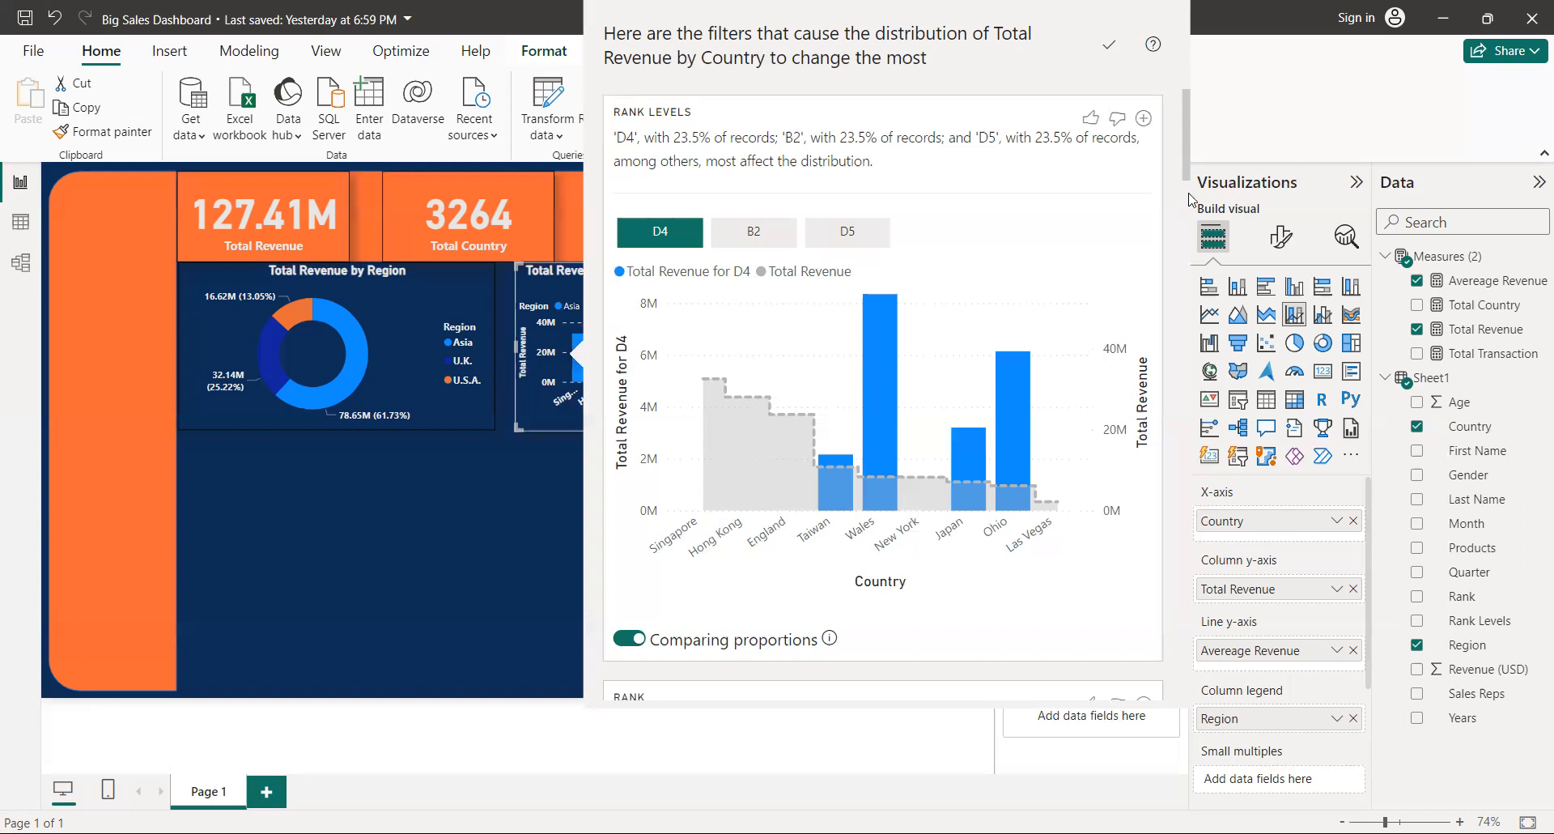
pyautogui.scroll(-5, 1182, 210)
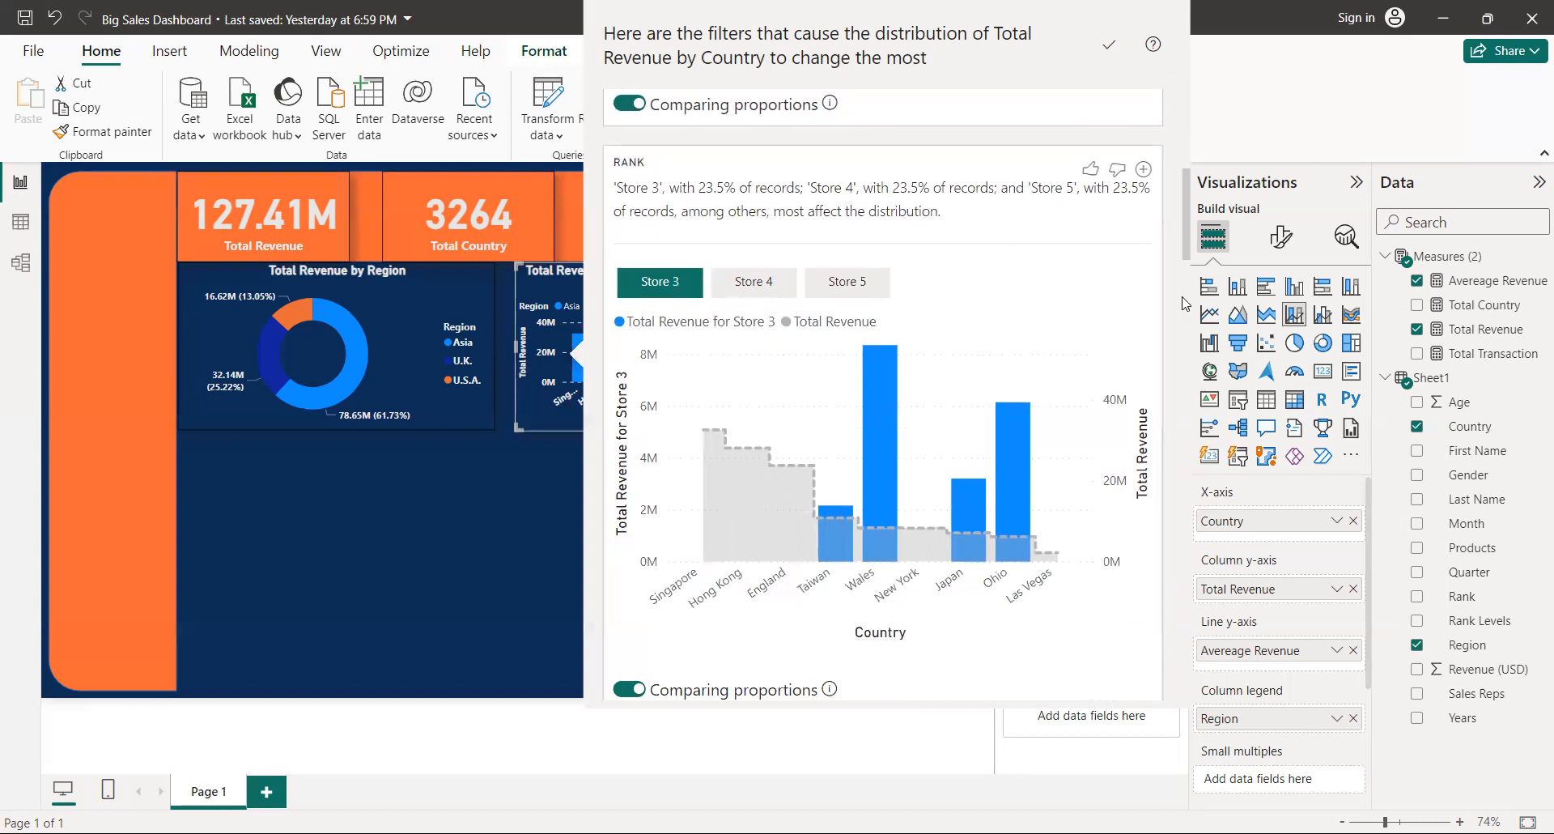
pyautogui.scroll(-5, 1185, 287)
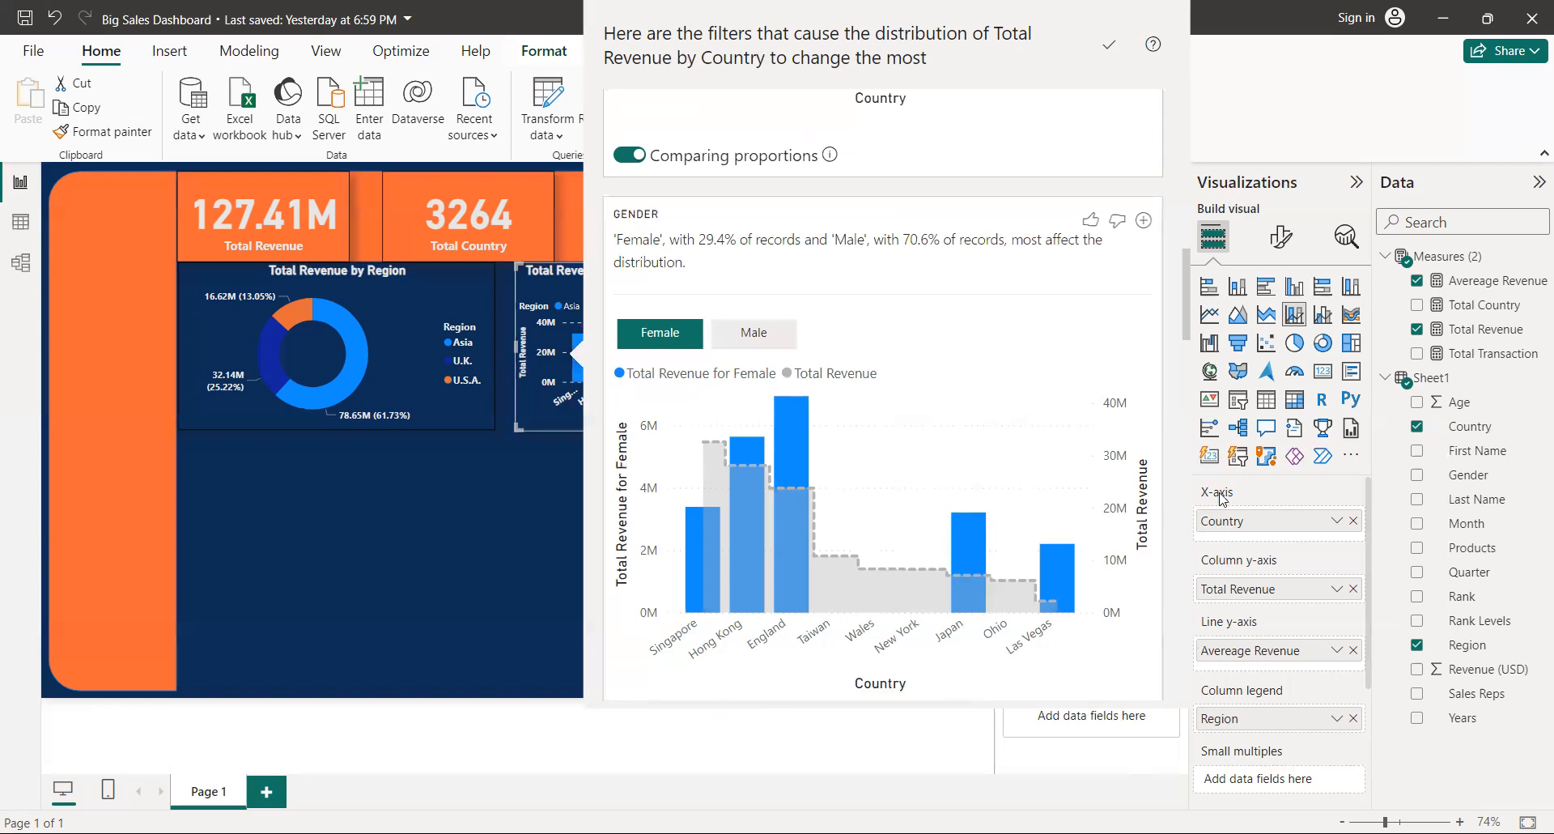
pyautogui.click(1197, 375)
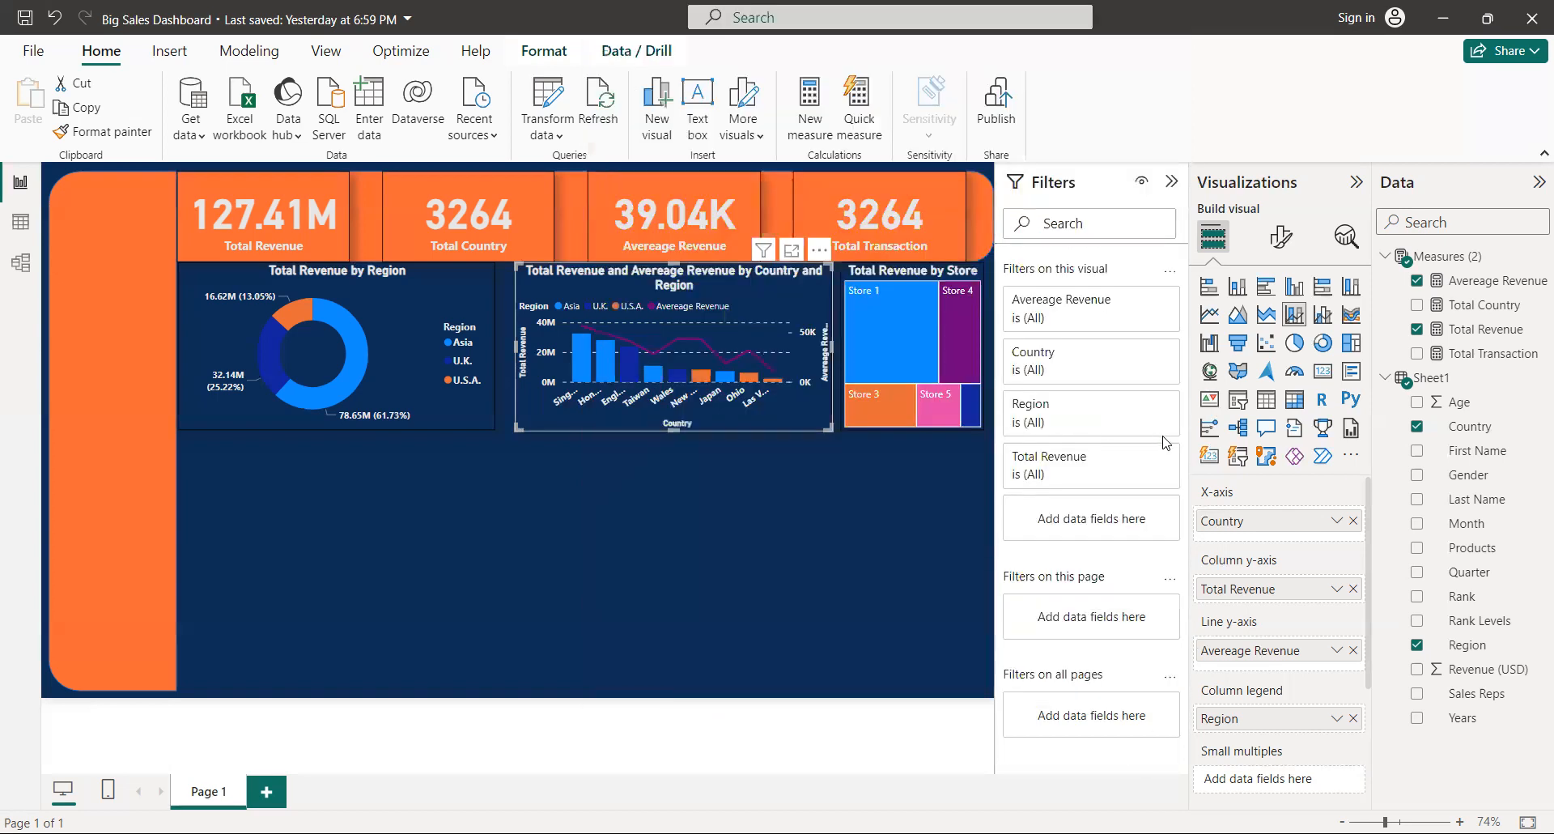
# - Add an area chart with Quarter on the X-axis, Total Revenue on the Y-axis and Rank as the legend
pyautogui.click(801, 589)
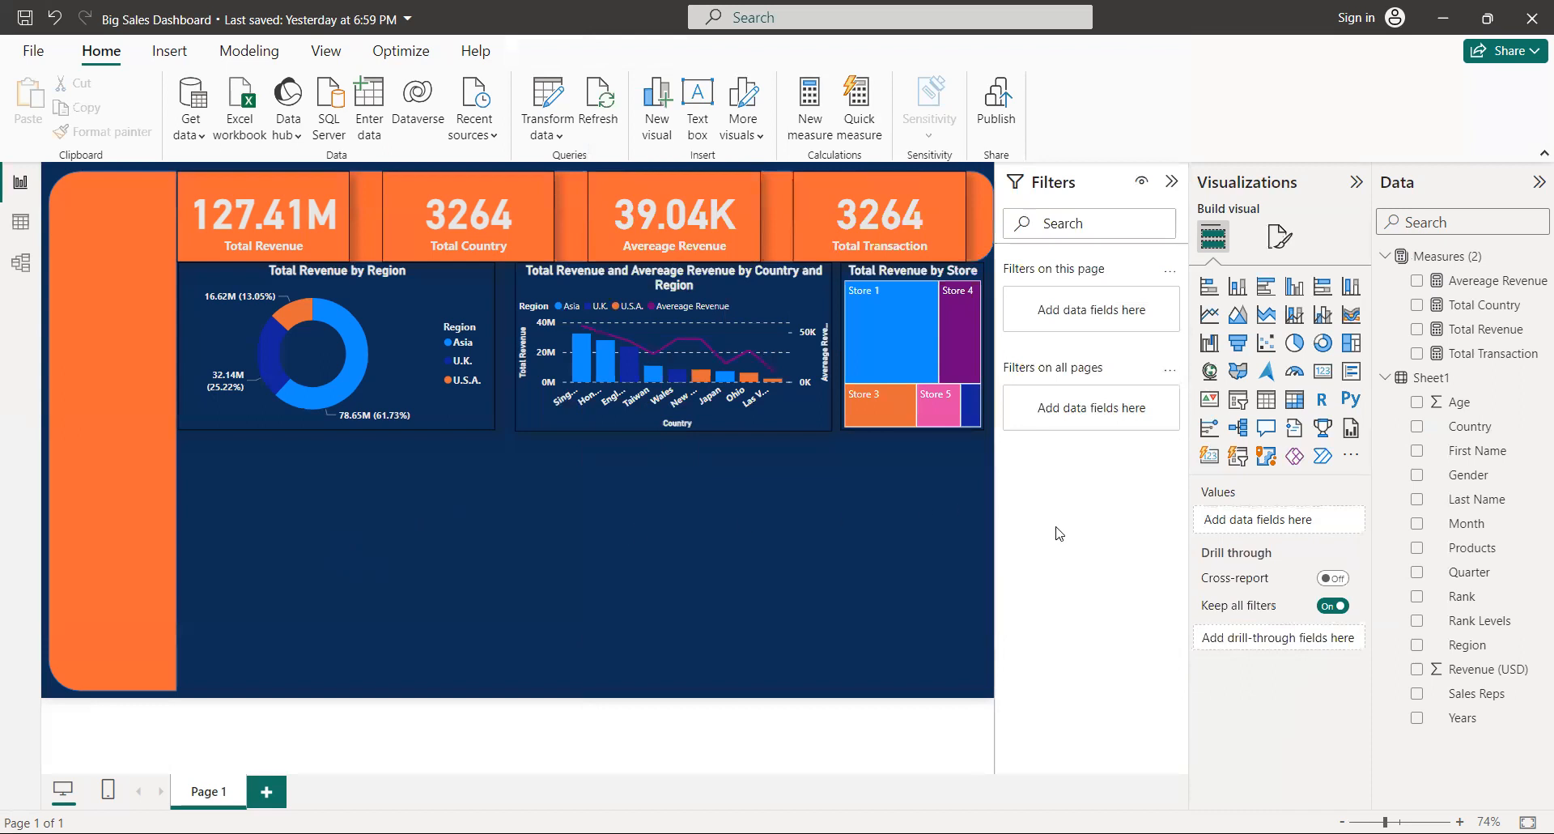
pyautogui.click(1243, 324)
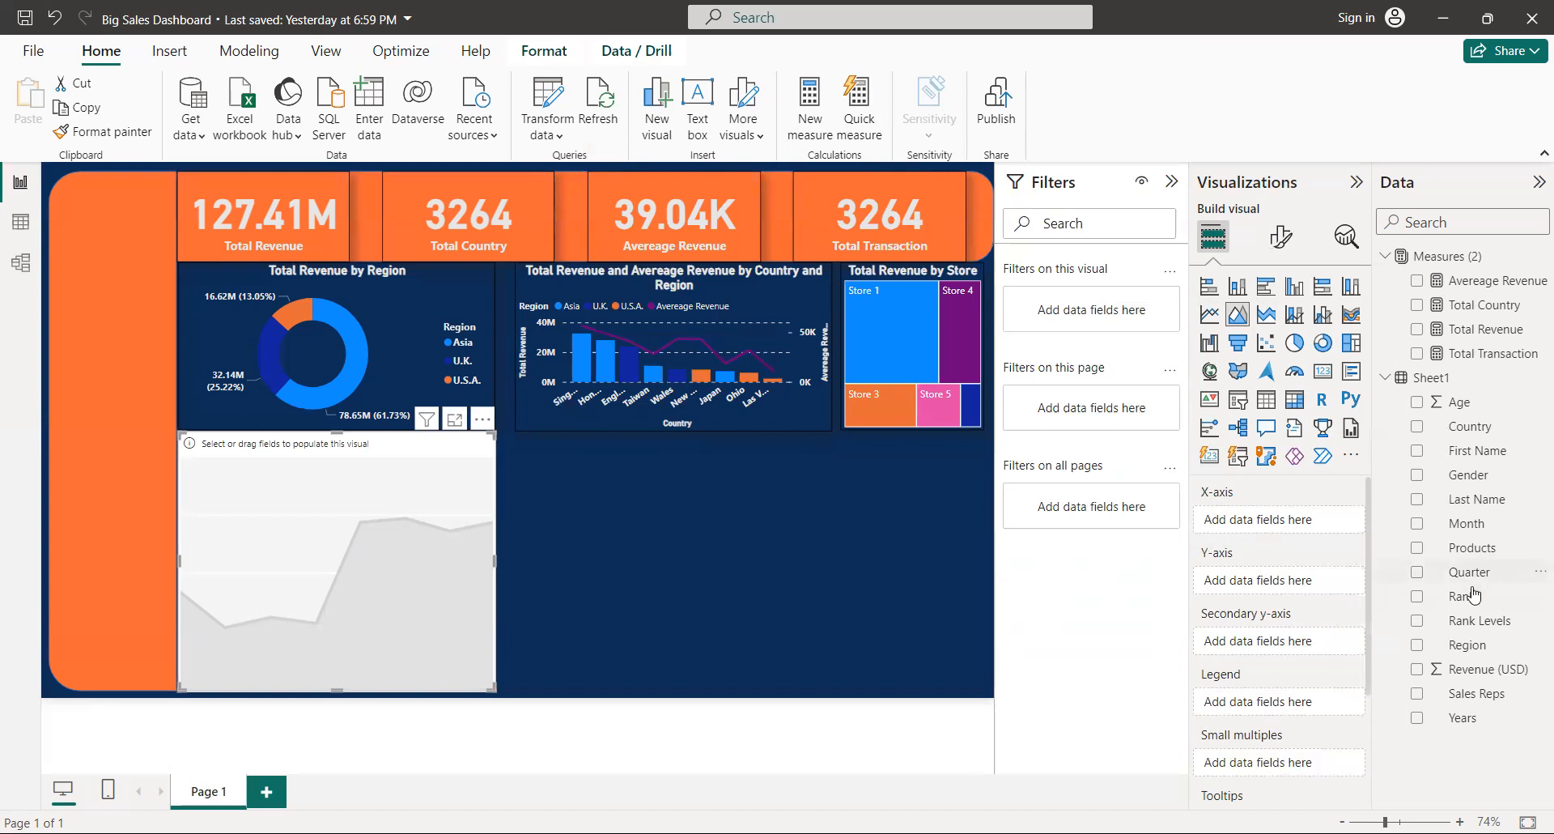
pyautogui.moveTo(1493, 576); pyautogui.dragTo(1326, 522)
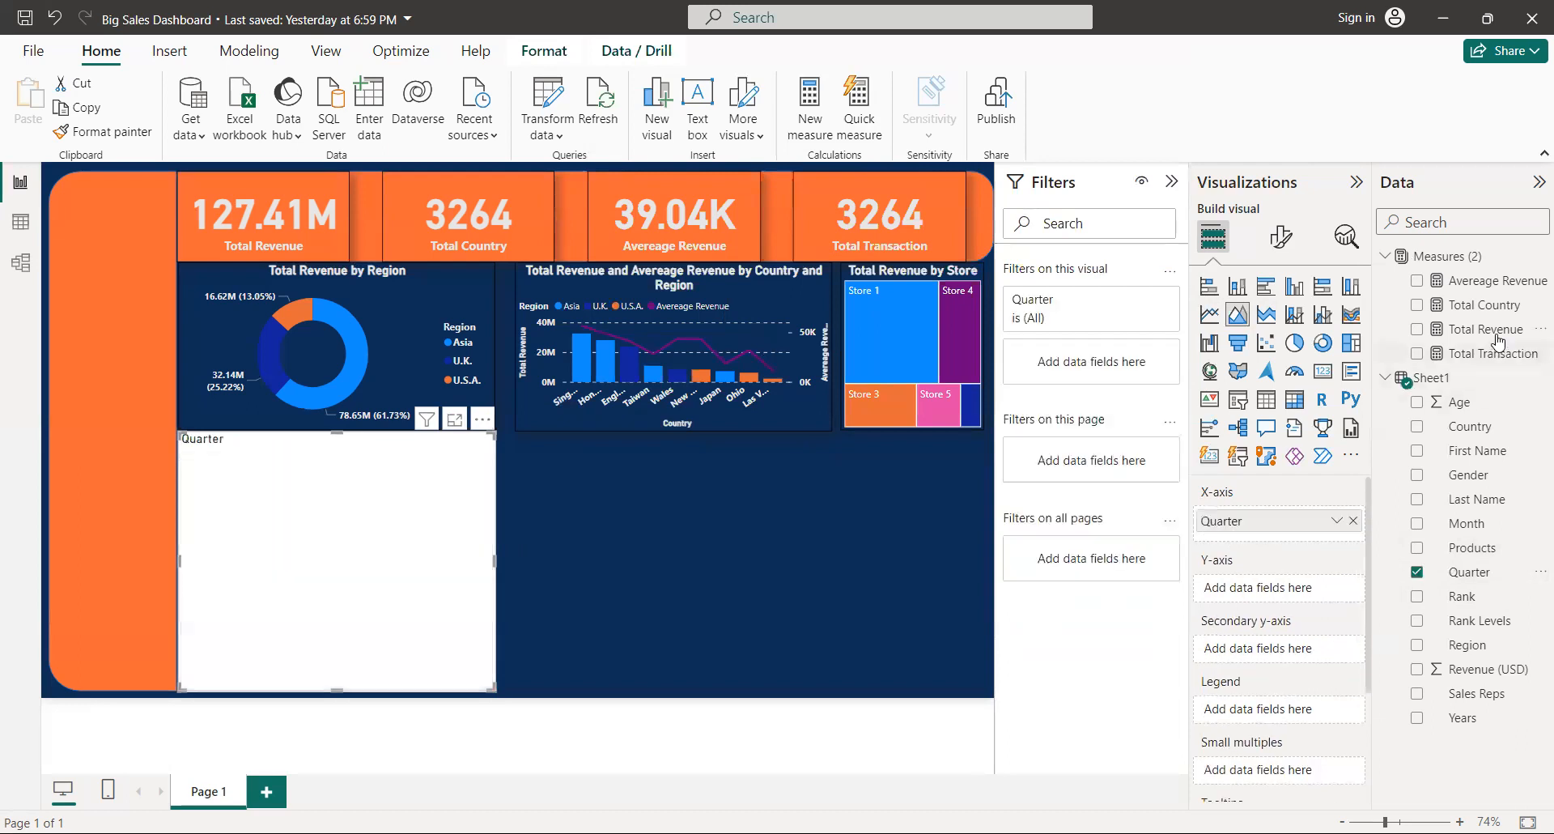
pyautogui.moveTo(1497, 340); pyautogui.dragTo(1298, 611)
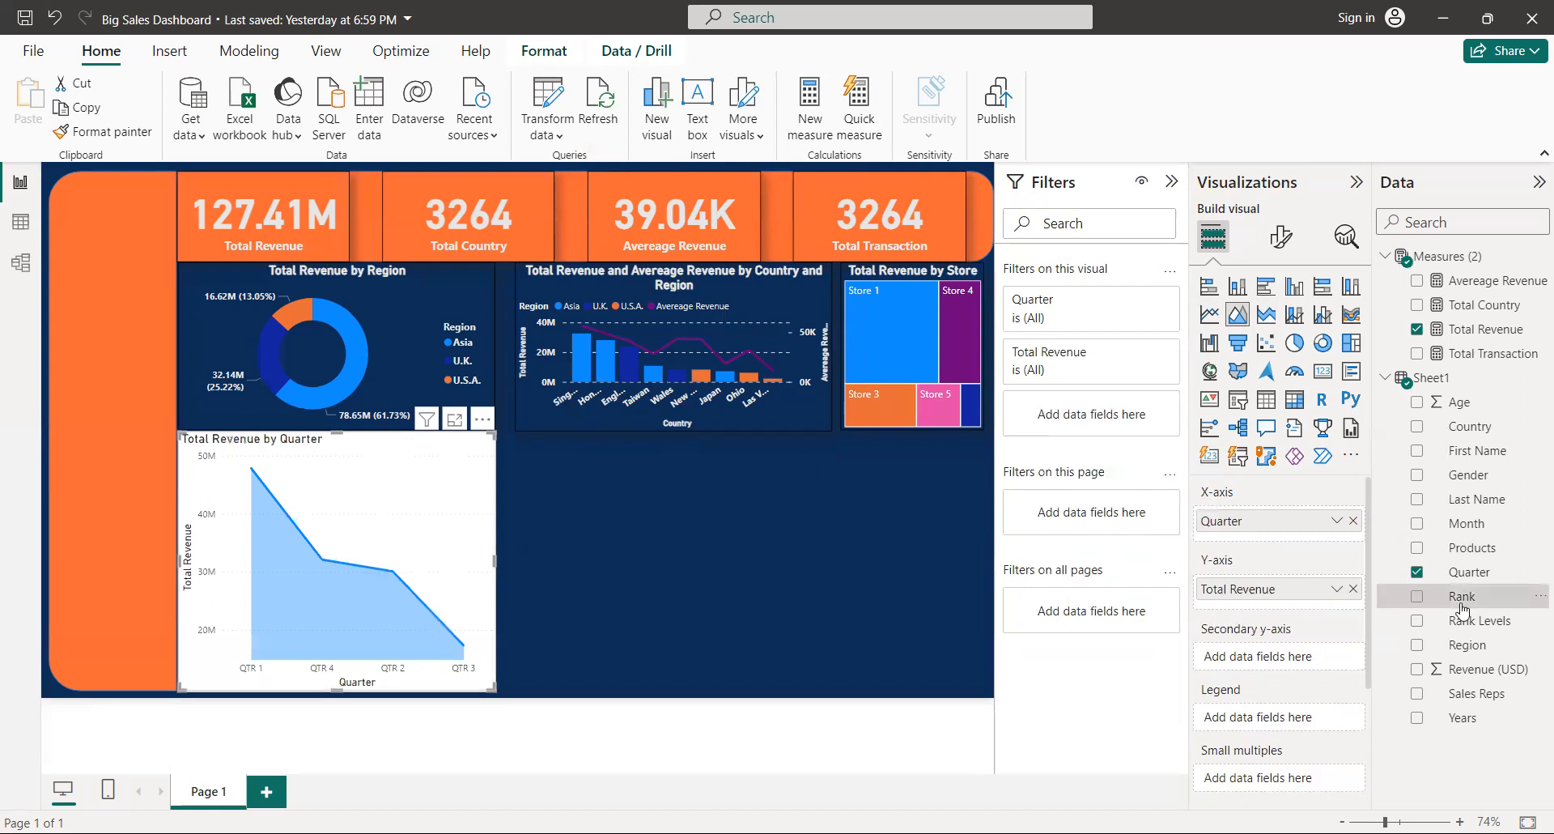
pyautogui.moveTo(1462, 609); pyautogui.dragTo(1300, 731)
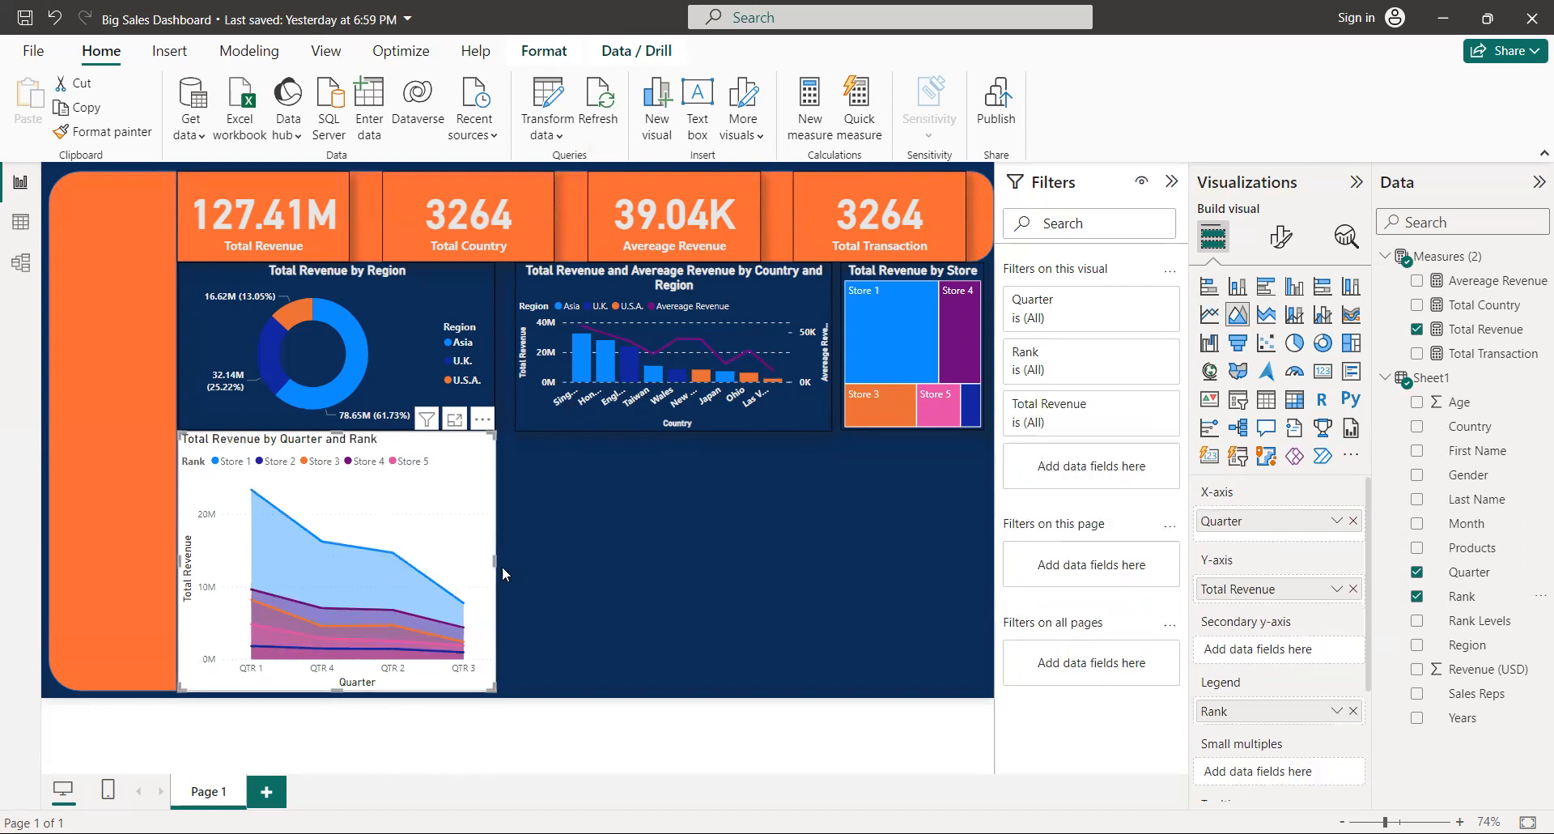
# - Reduce the area chart's height by about 40% and match its width to the region donut chart above it
pyautogui.moveTo(494, 560); pyautogui.dragTo(544, 572)
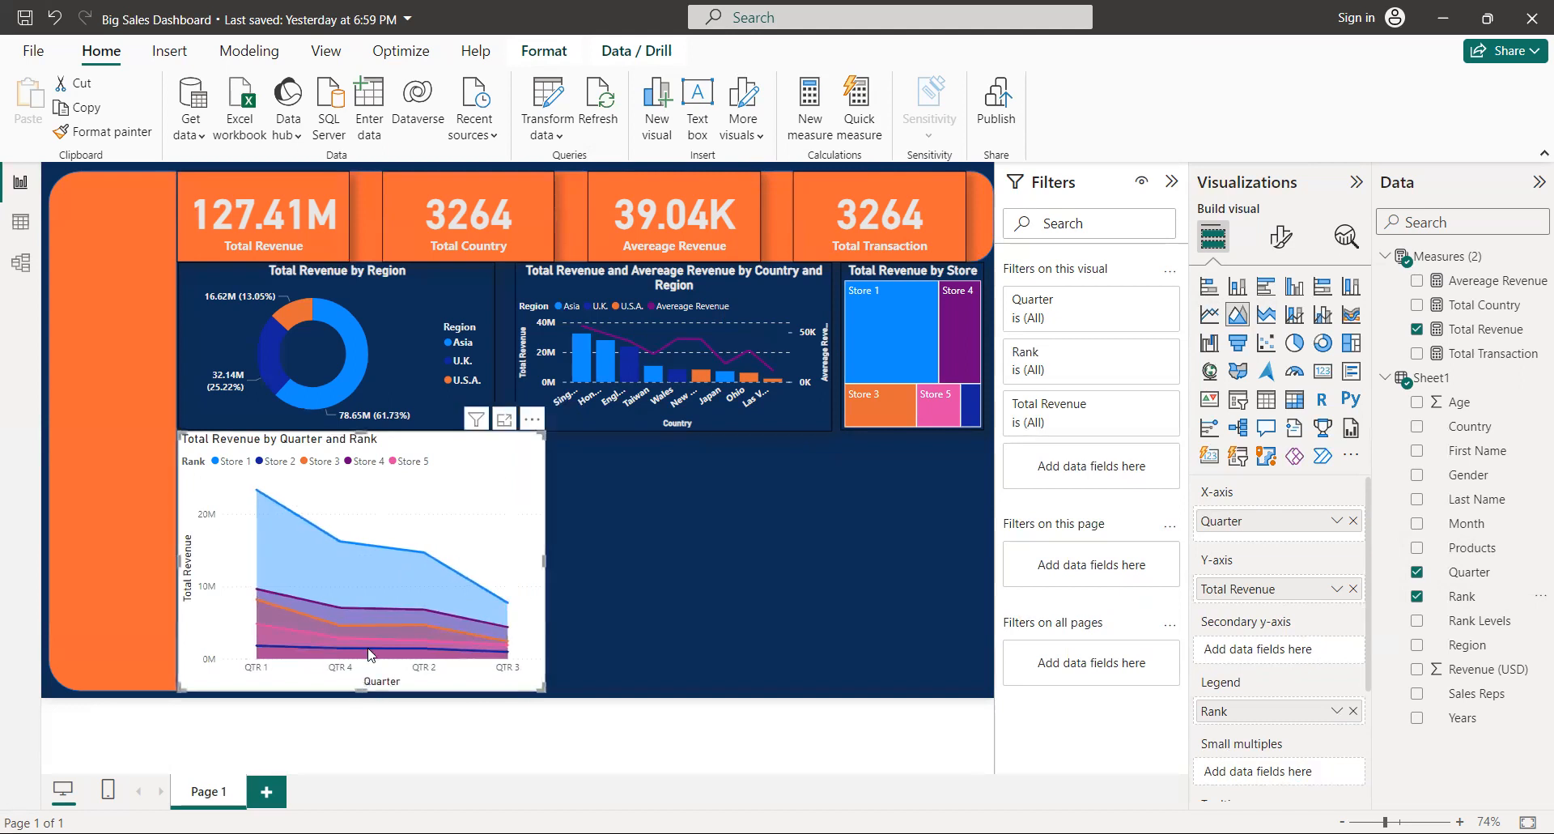
pyautogui.moveTo(366, 661); pyautogui.dragTo(368, 586)
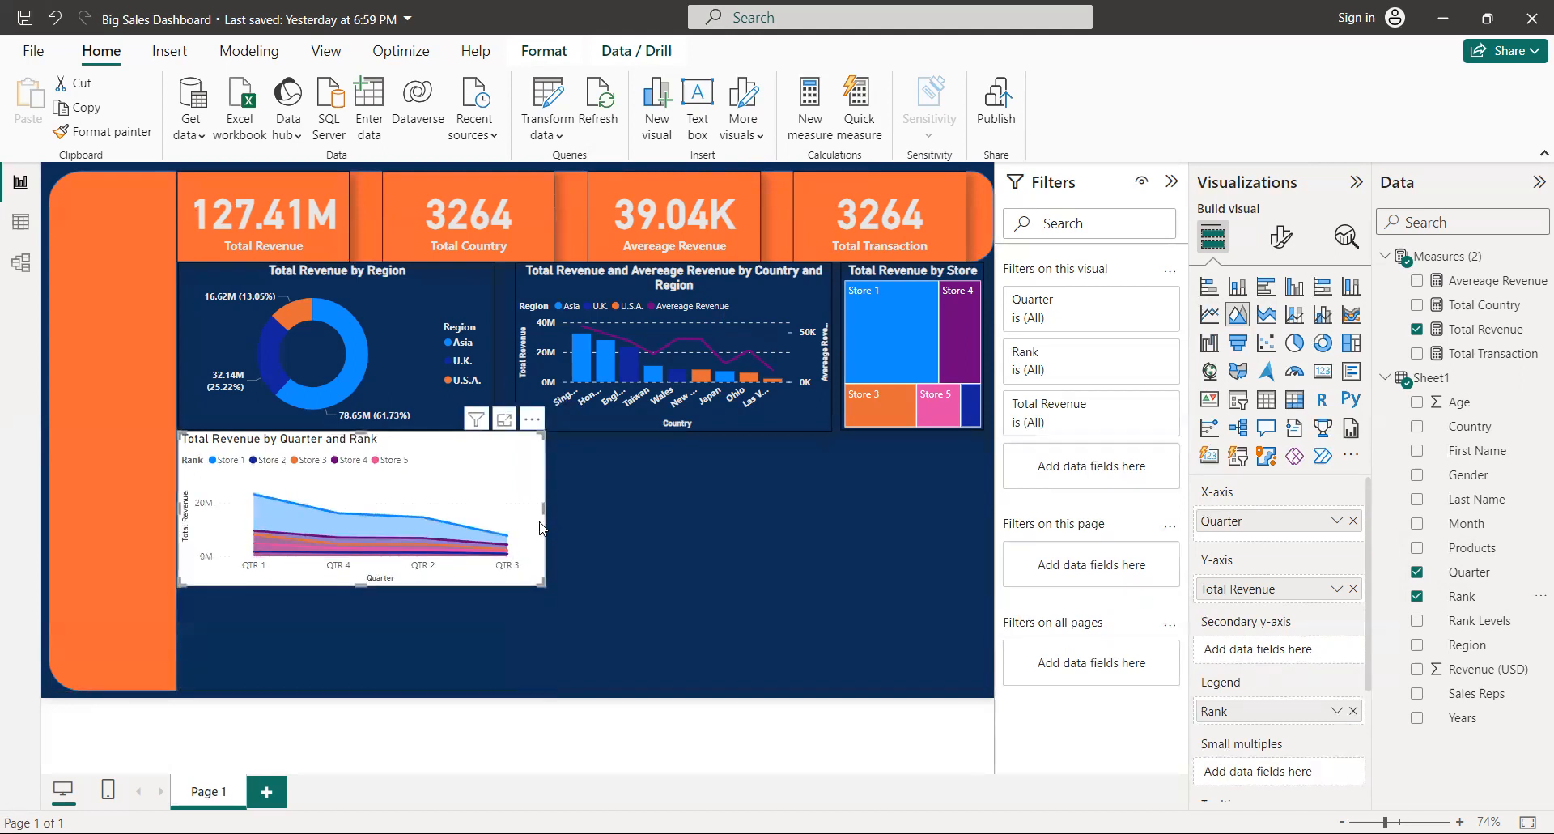
pyautogui.moveTo(542, 511); pyautogui.dragTo(498, 515)
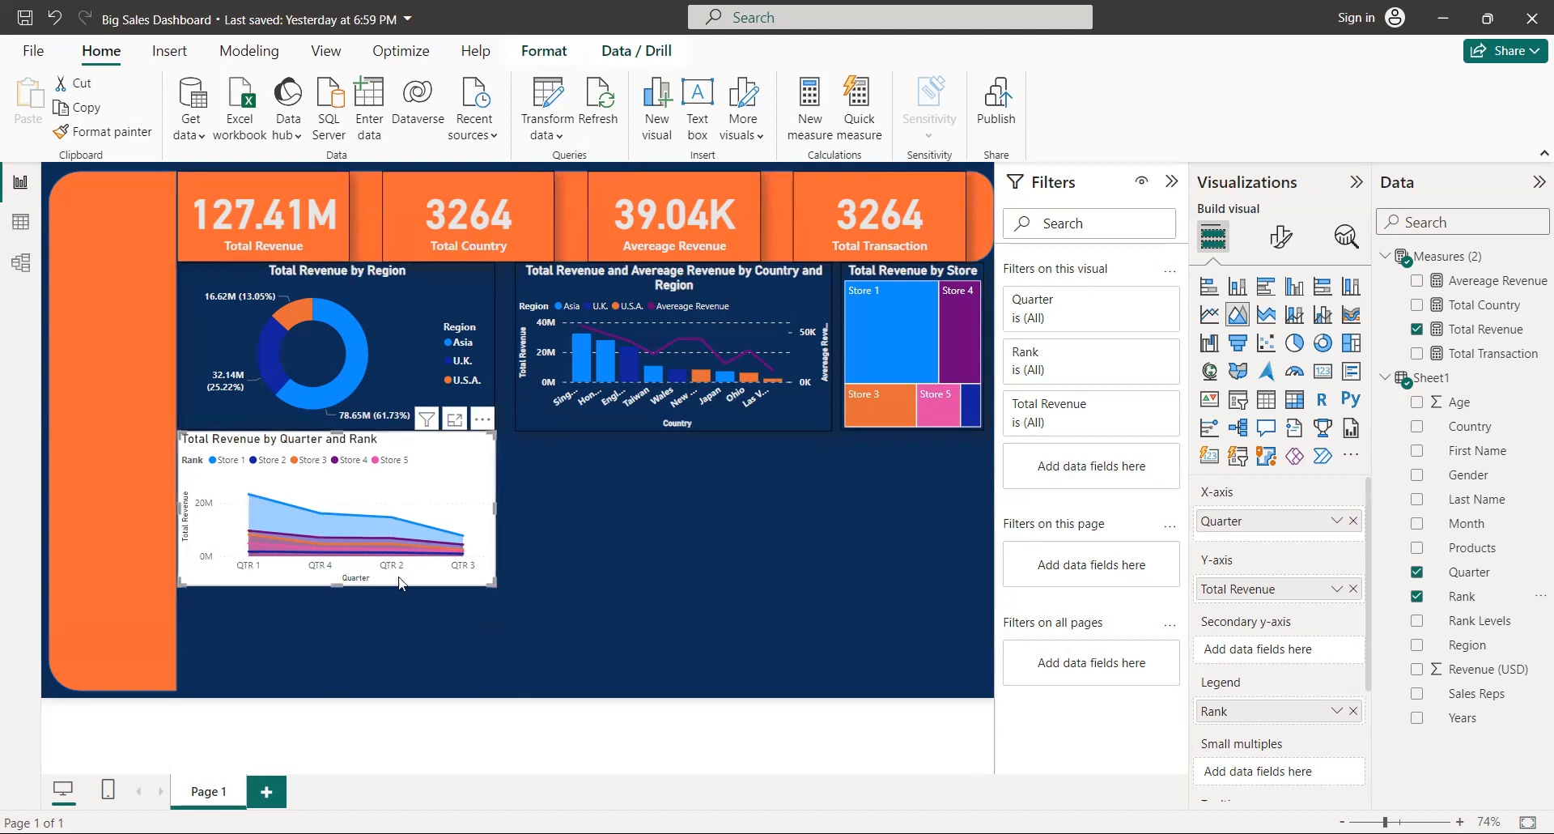
# - Copy the formatting of the Total Revenue by Region donut chart onto the quarterly area chart with Format Painter
pyautogui.click(387, 337)
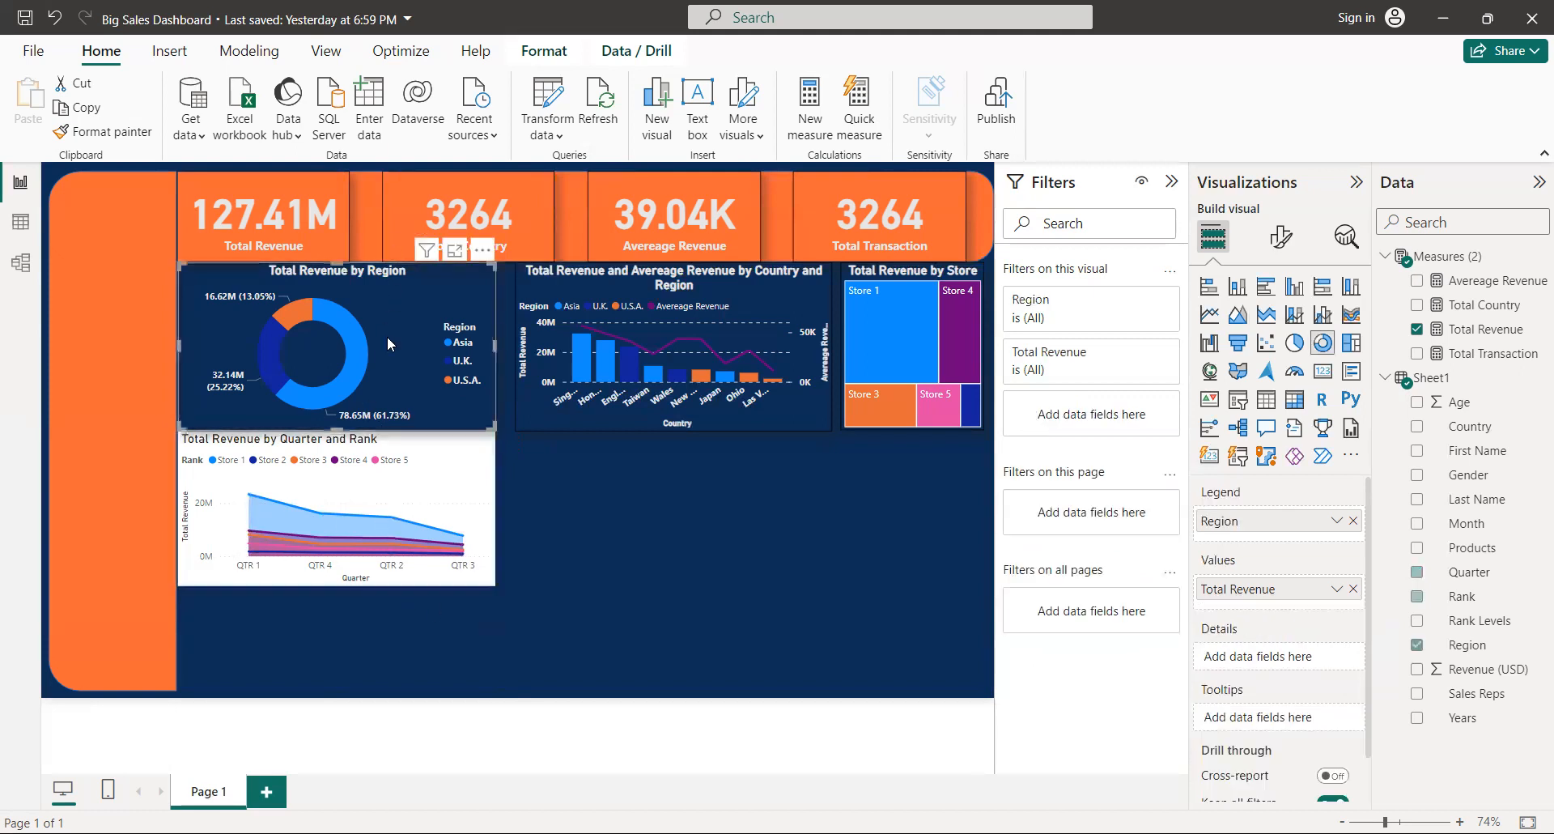
pyautogui.click(126, 138)
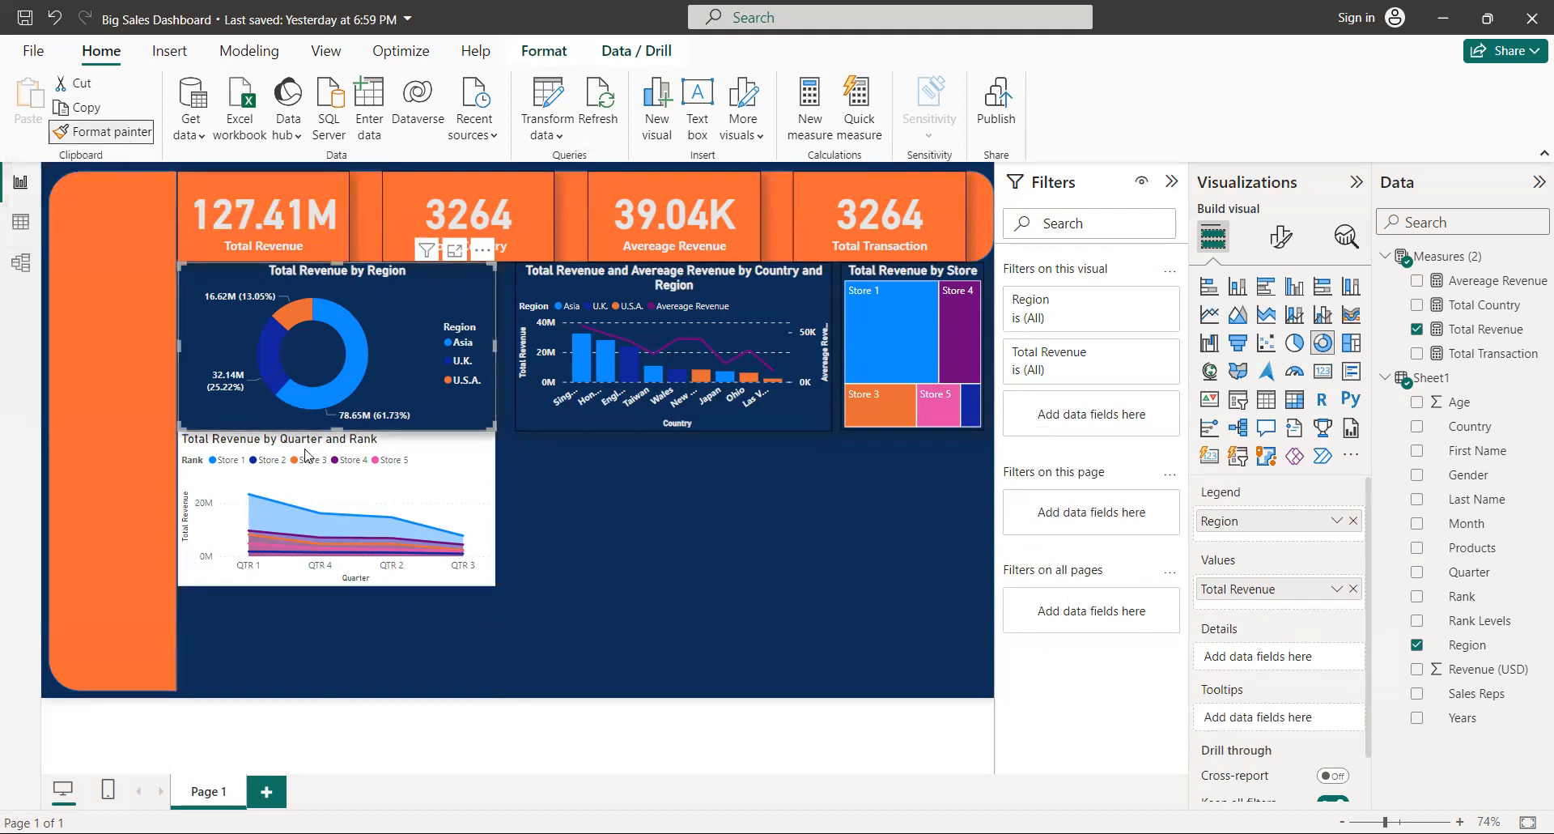
pyautogui.click(339, 510)
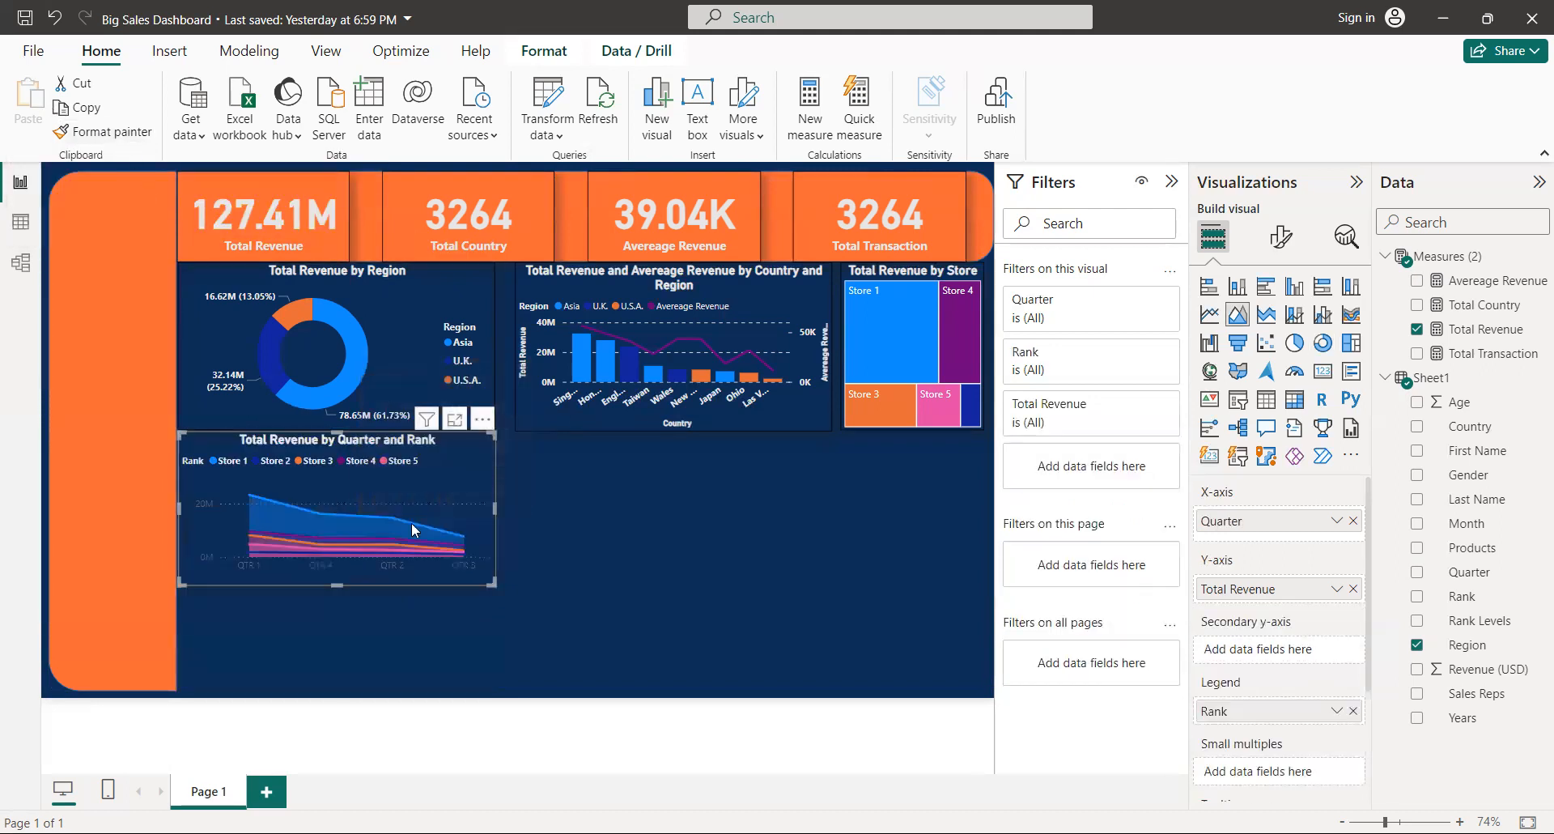
pyautogui.click(475, 638)
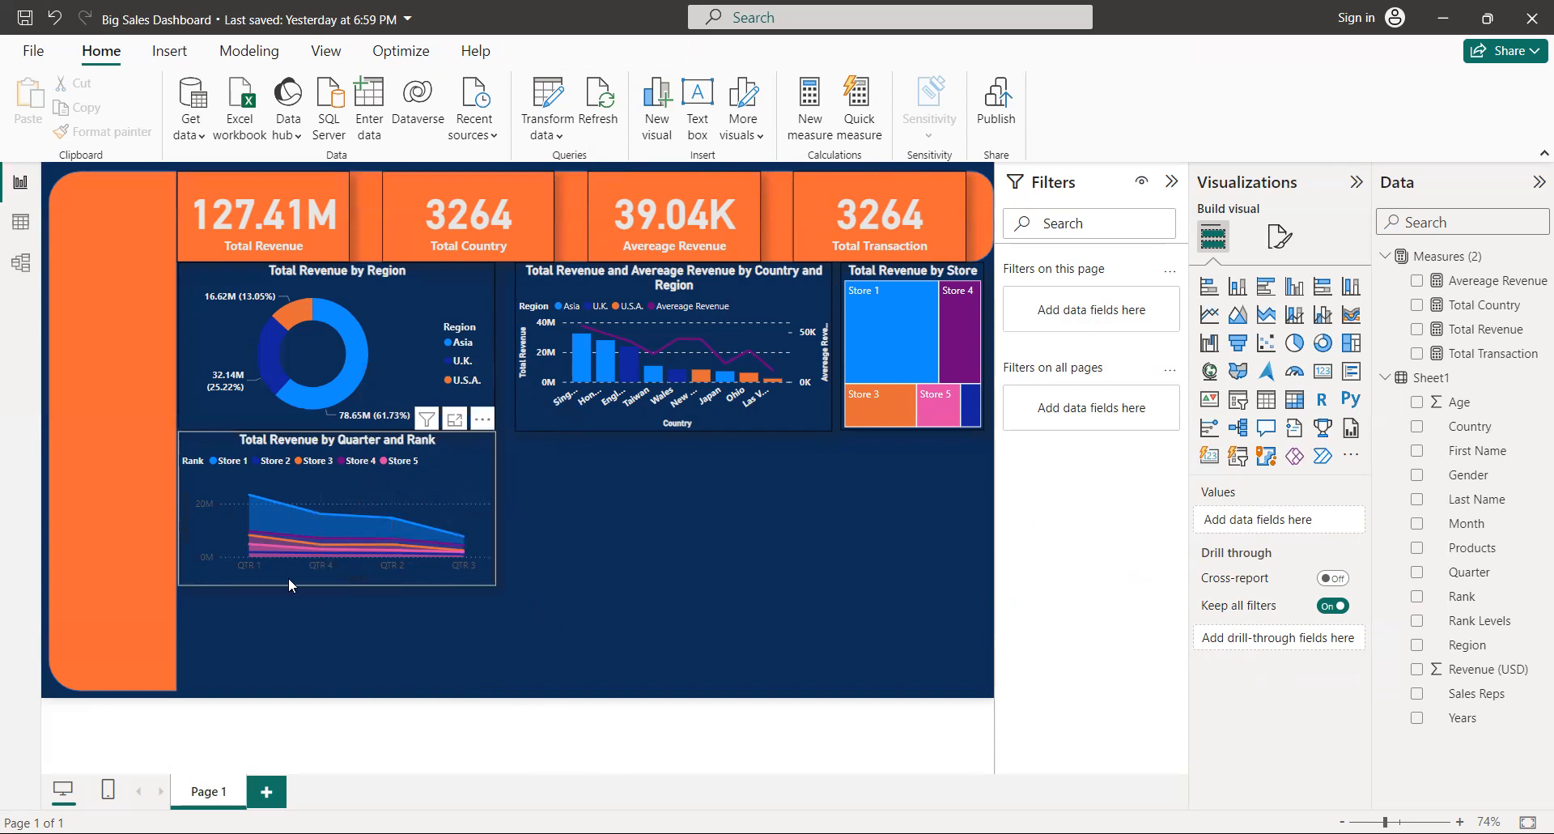
# - Make the area chart's Y-axis values bold and light gray
pyautogui.click(280, 523)
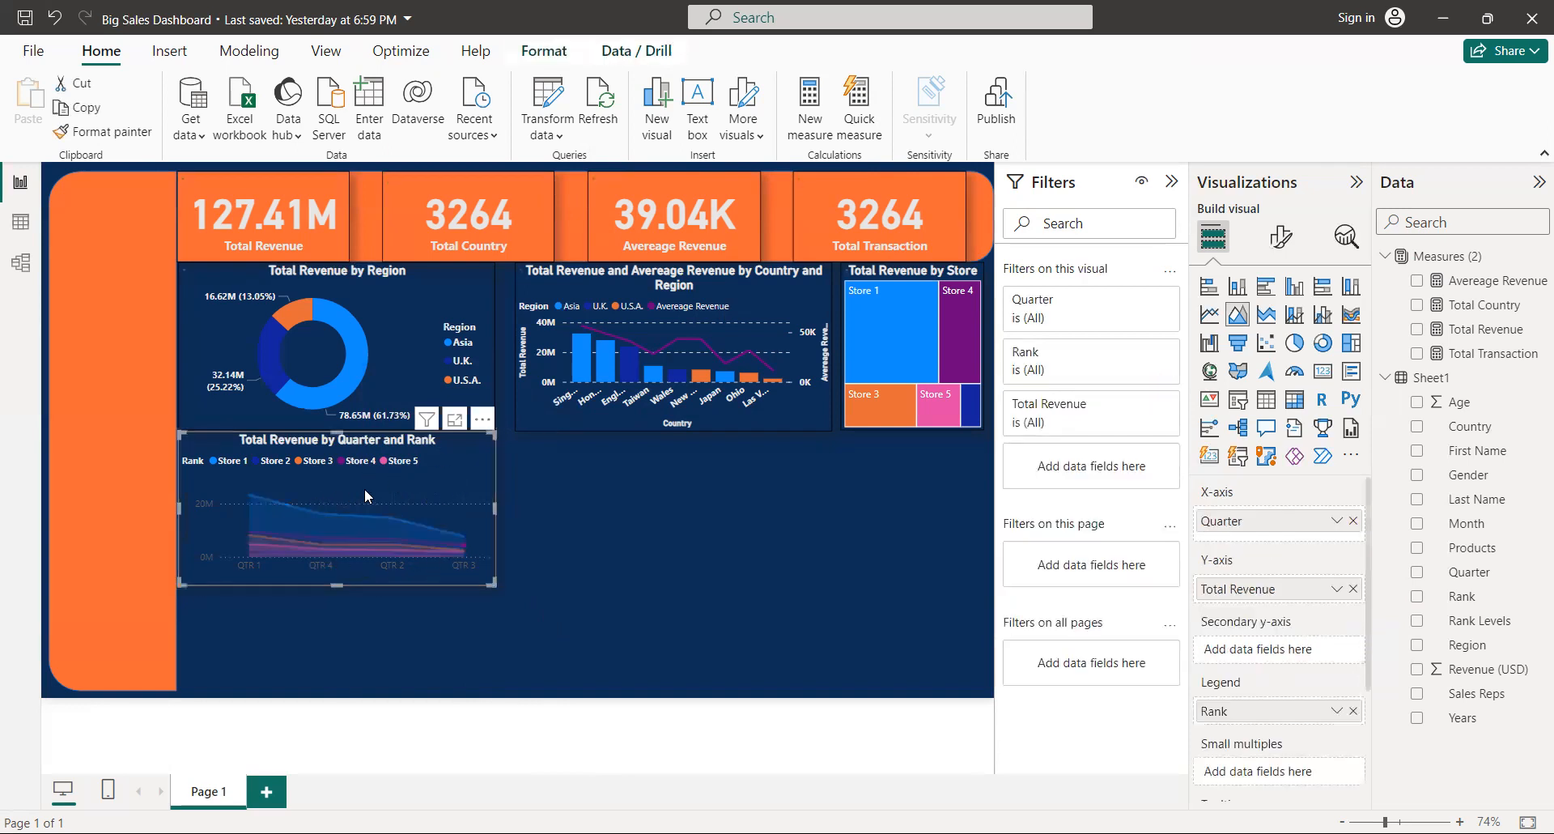
pyautogui.click(1281, 237)
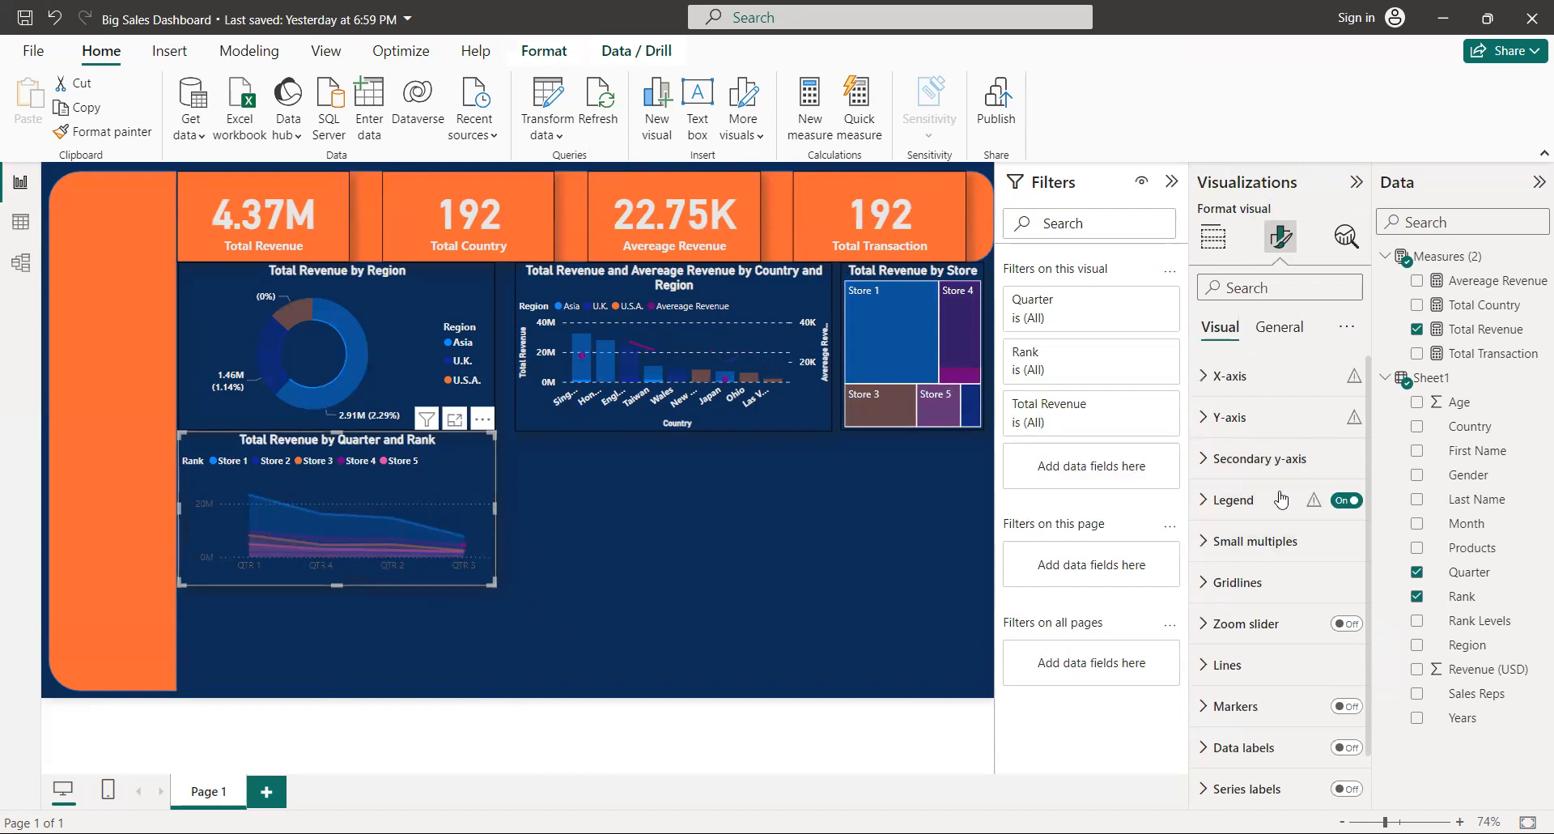
pyautogui.click(1206, 420)
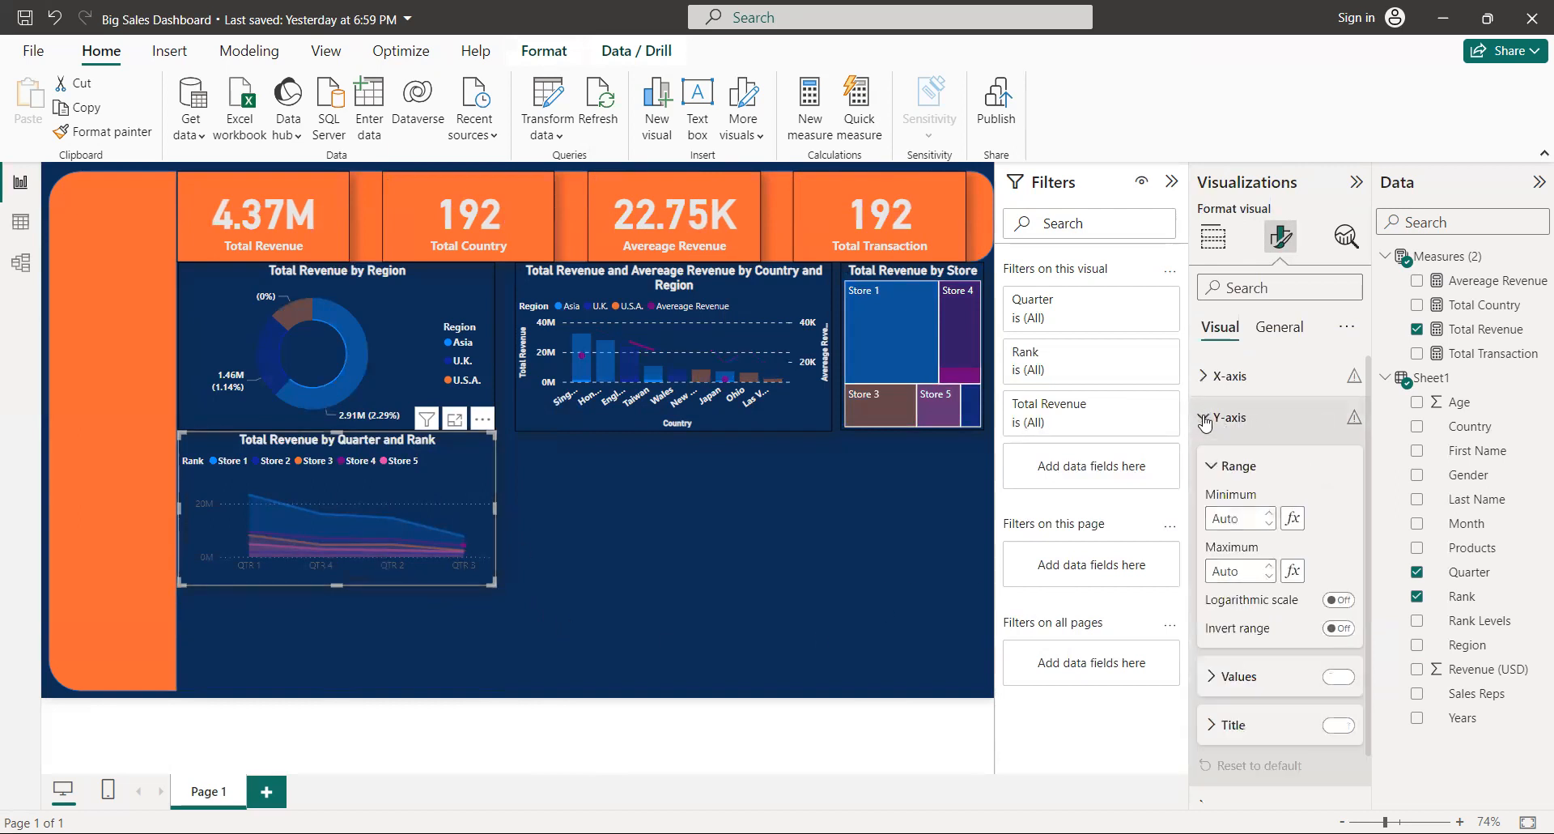
pyautogui.click(1222, 682)
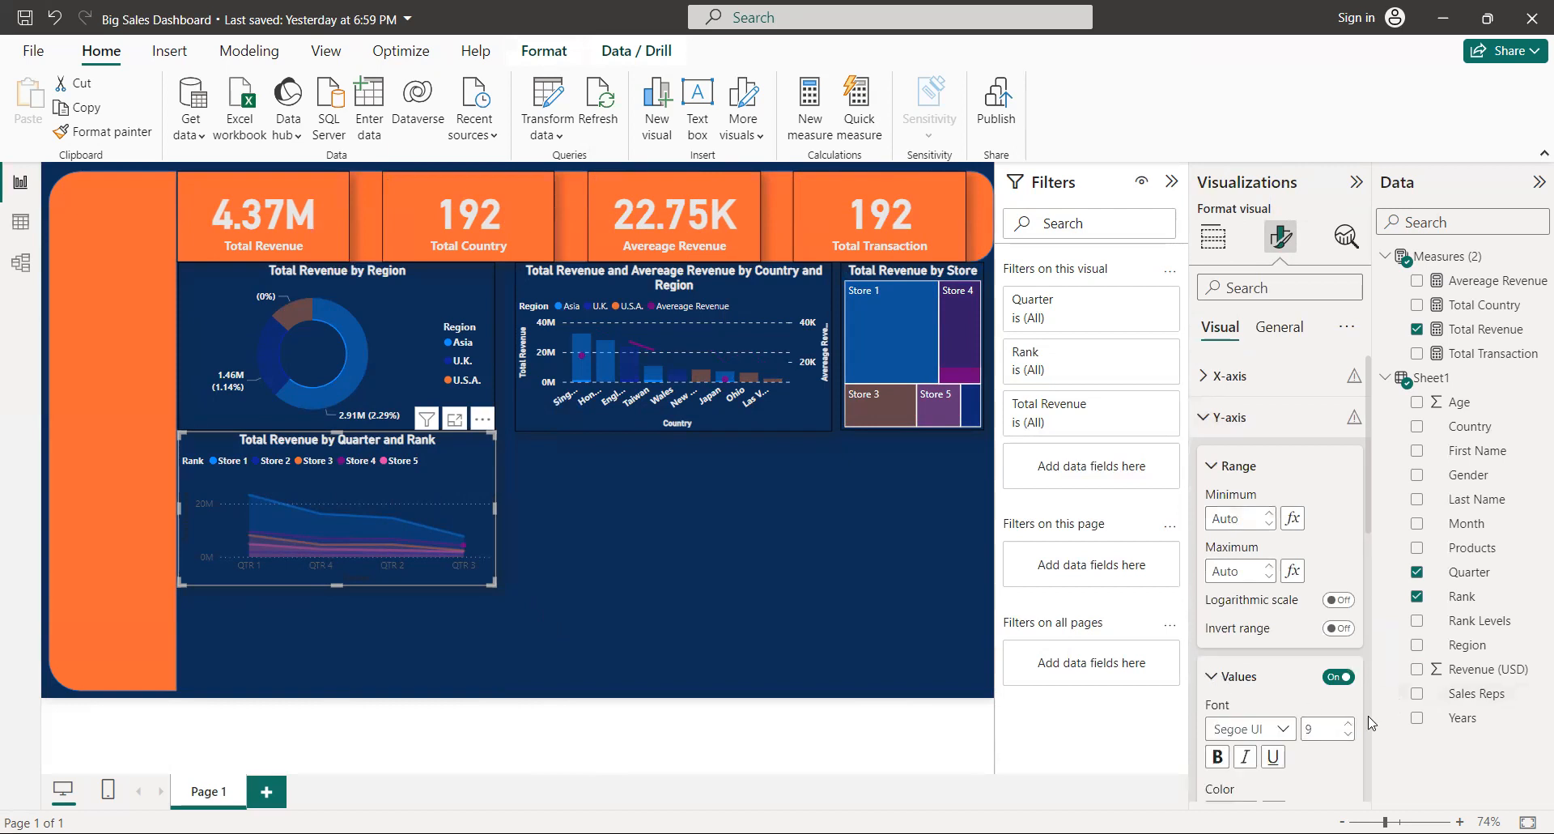
pyautogui.scroll(-4, 1372, 722)
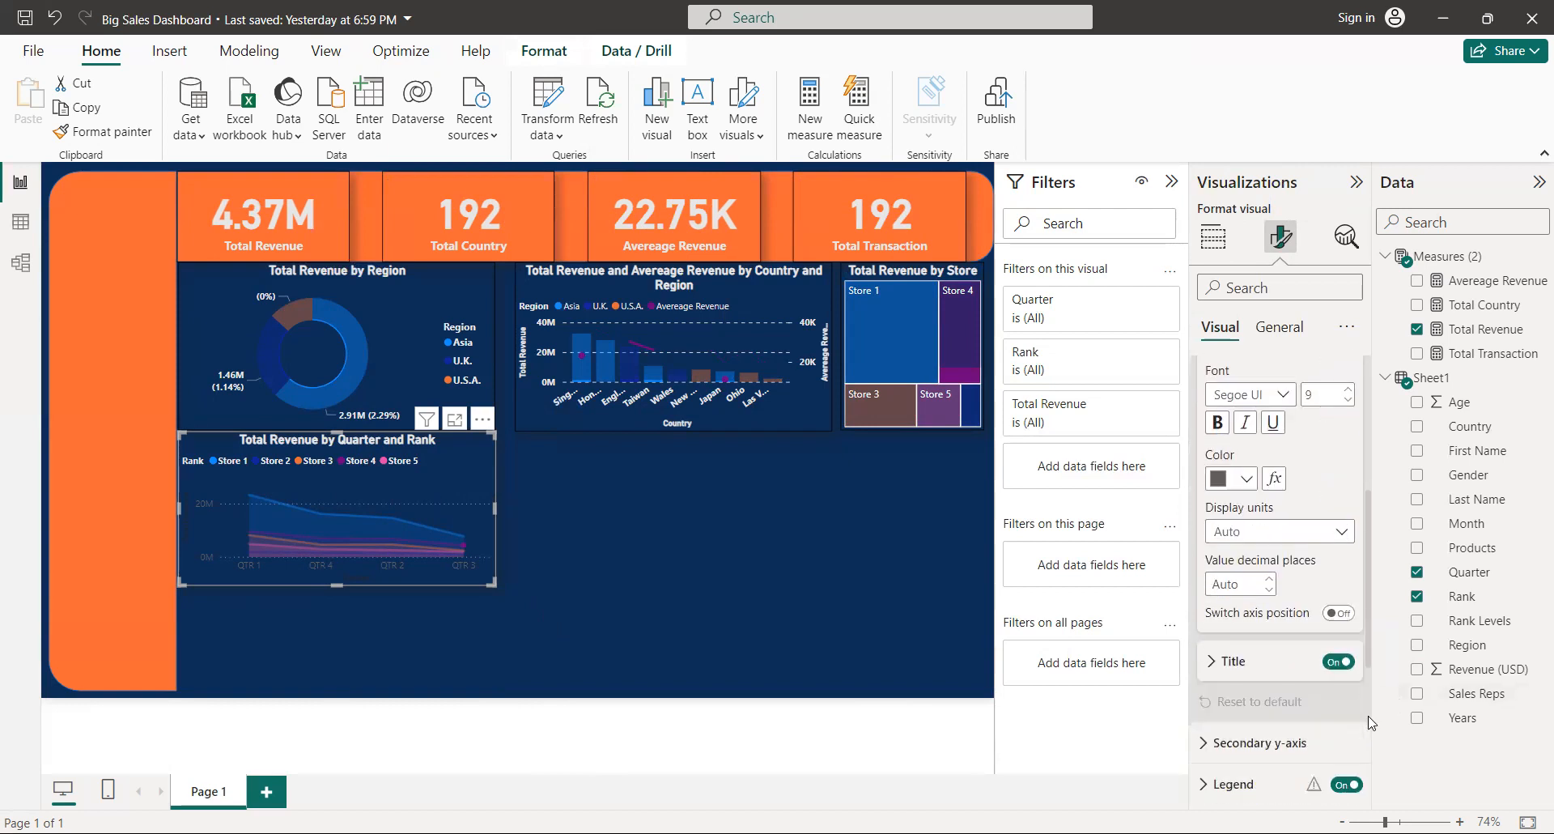
pyautogui.click(1217, 429)
pyautogui.click(1227, 479)
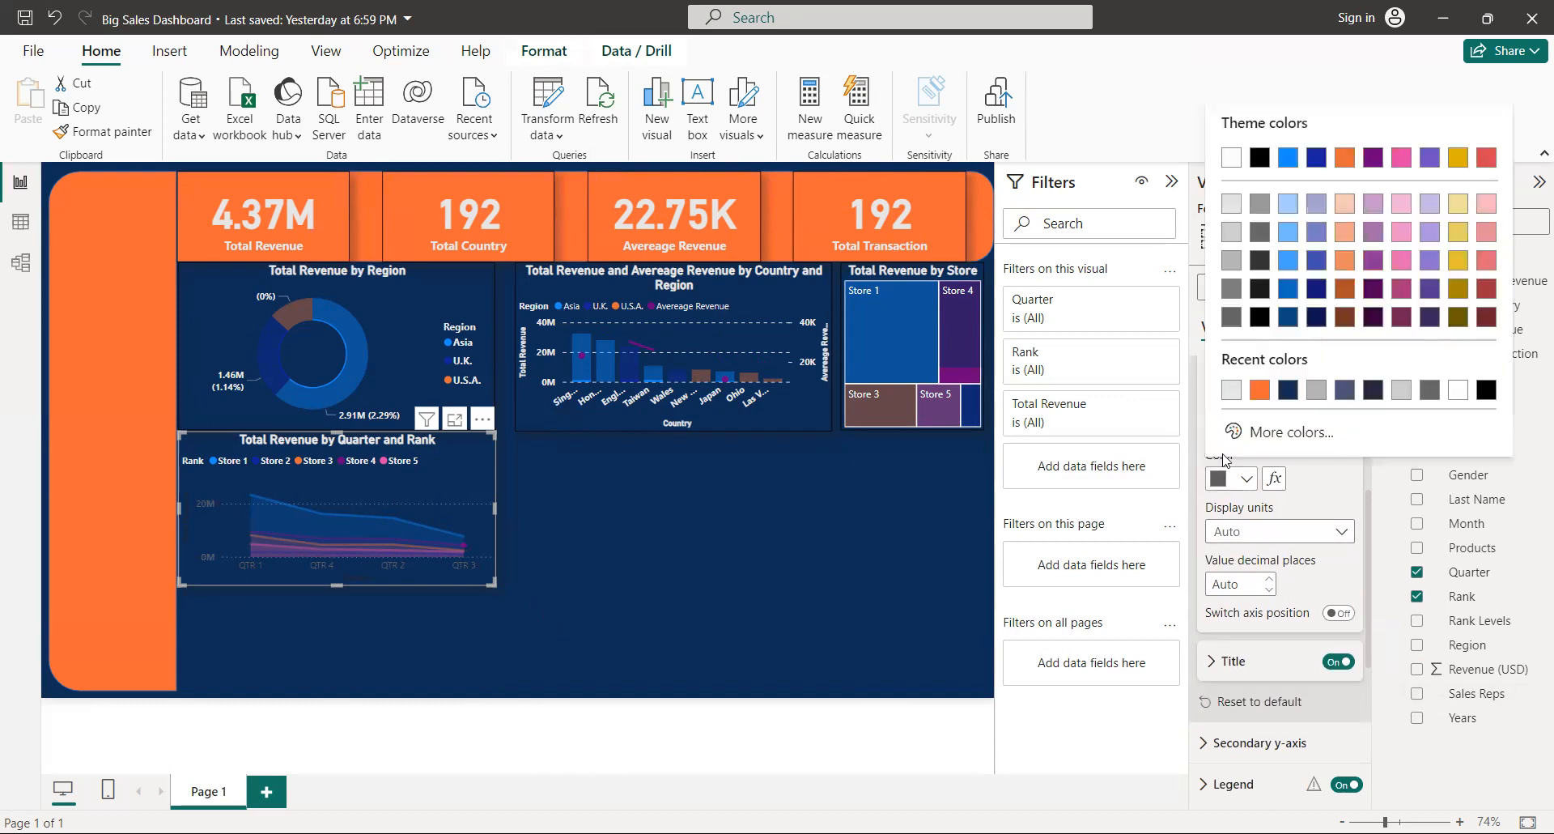
pyautogui.click(1231, 391)
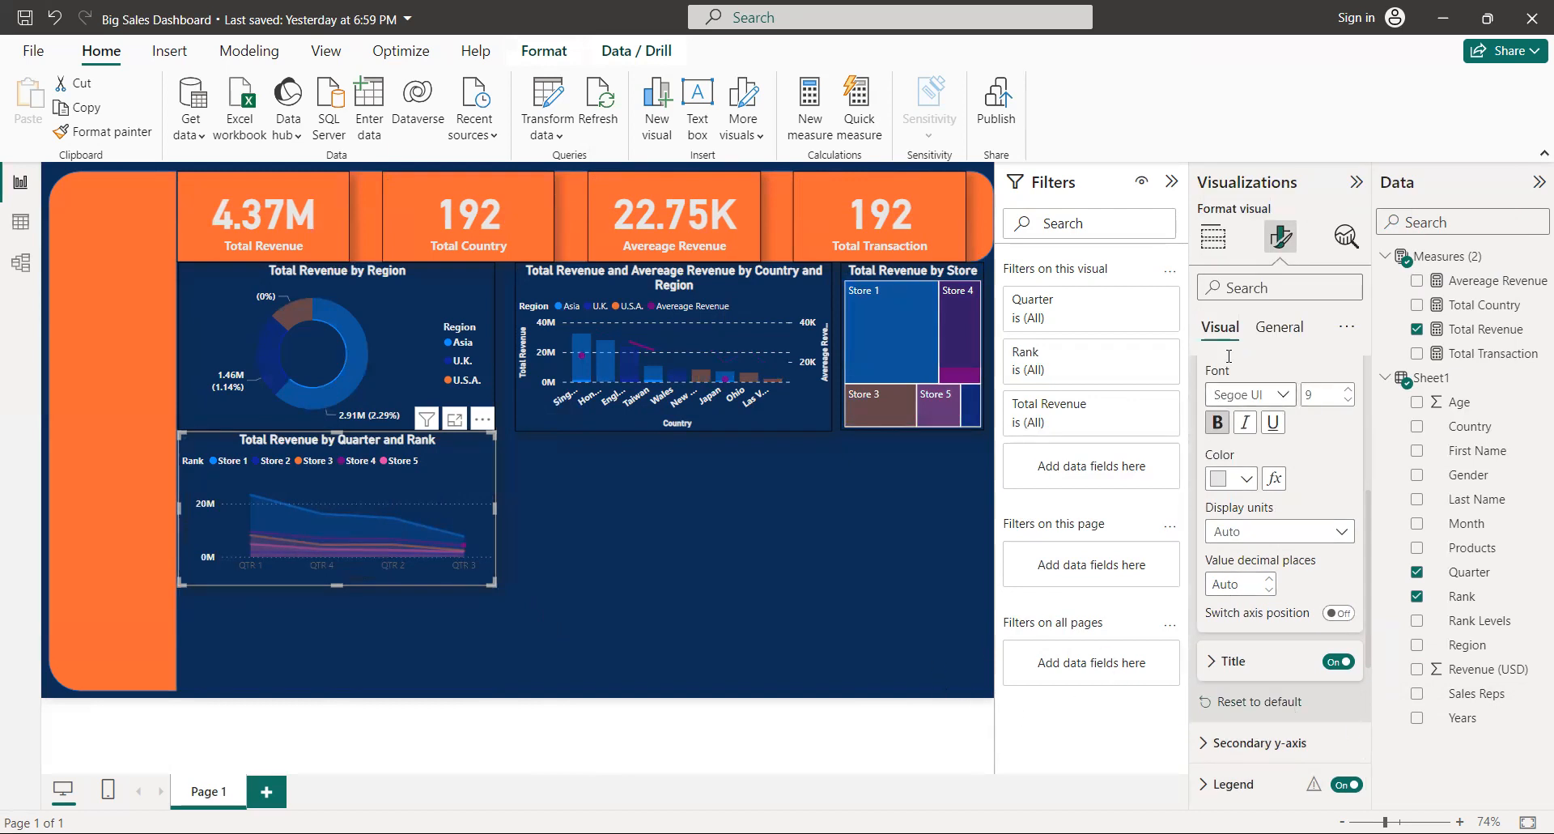
# - Set the area chart's secondary y-axis values to bold and light gray
pyautogui.click(1222, 752)
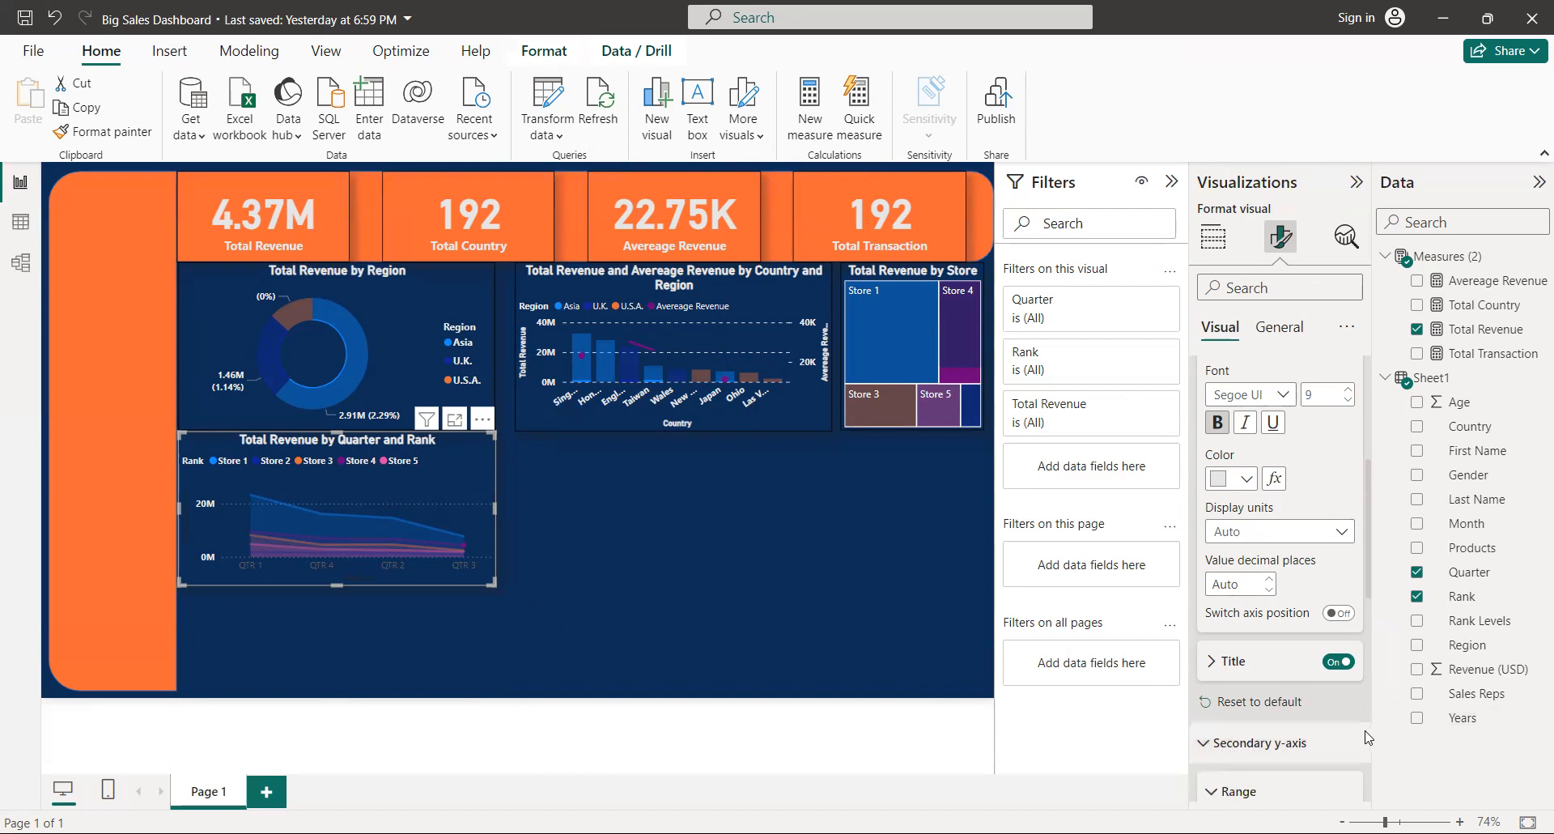
pyautogui.scroll(-4, 1371, 782)
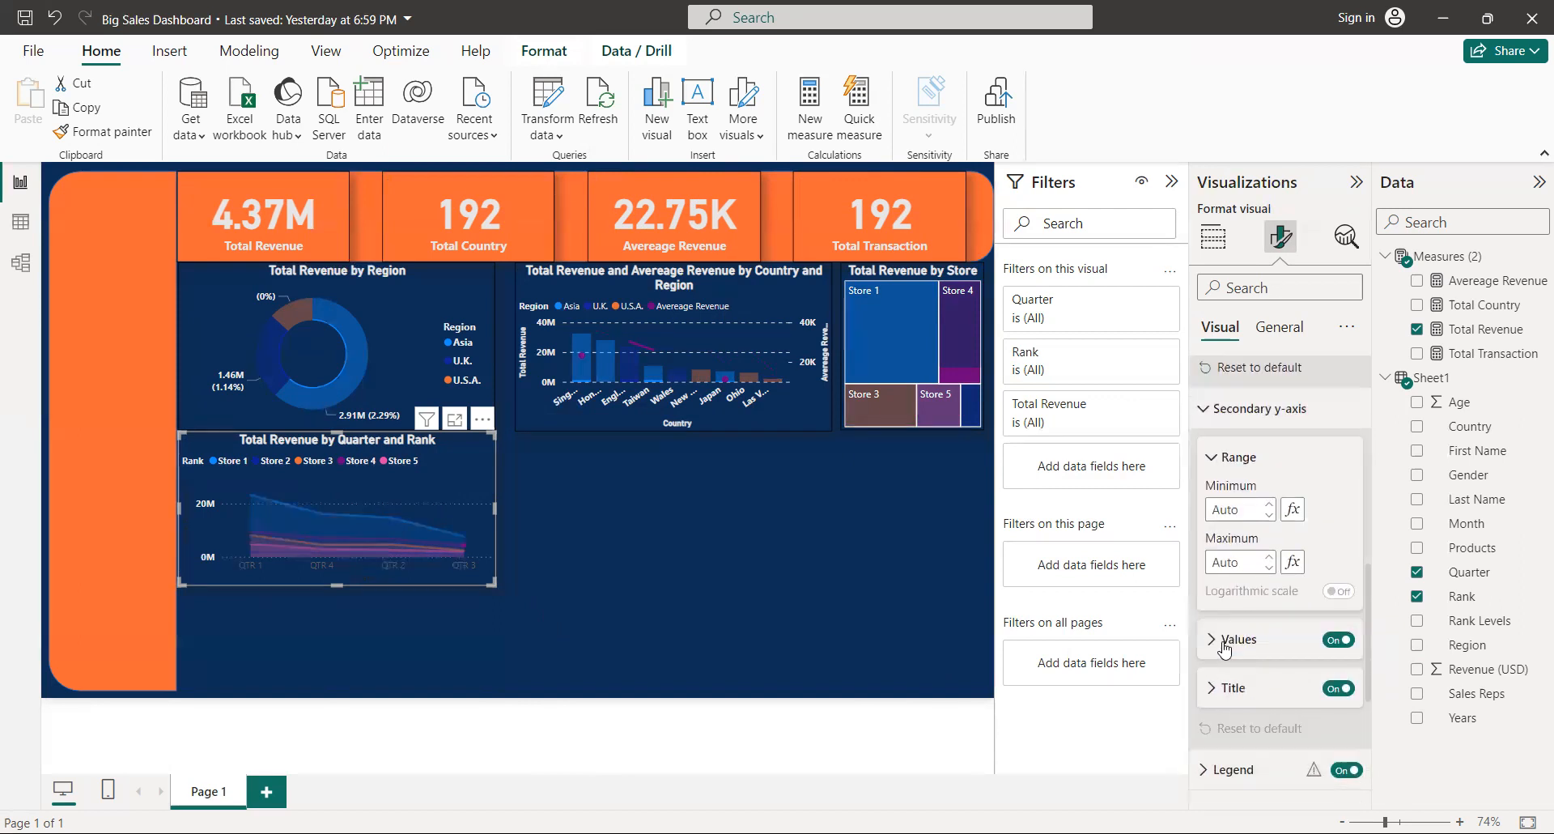
pyautogui.click(1226, 641)
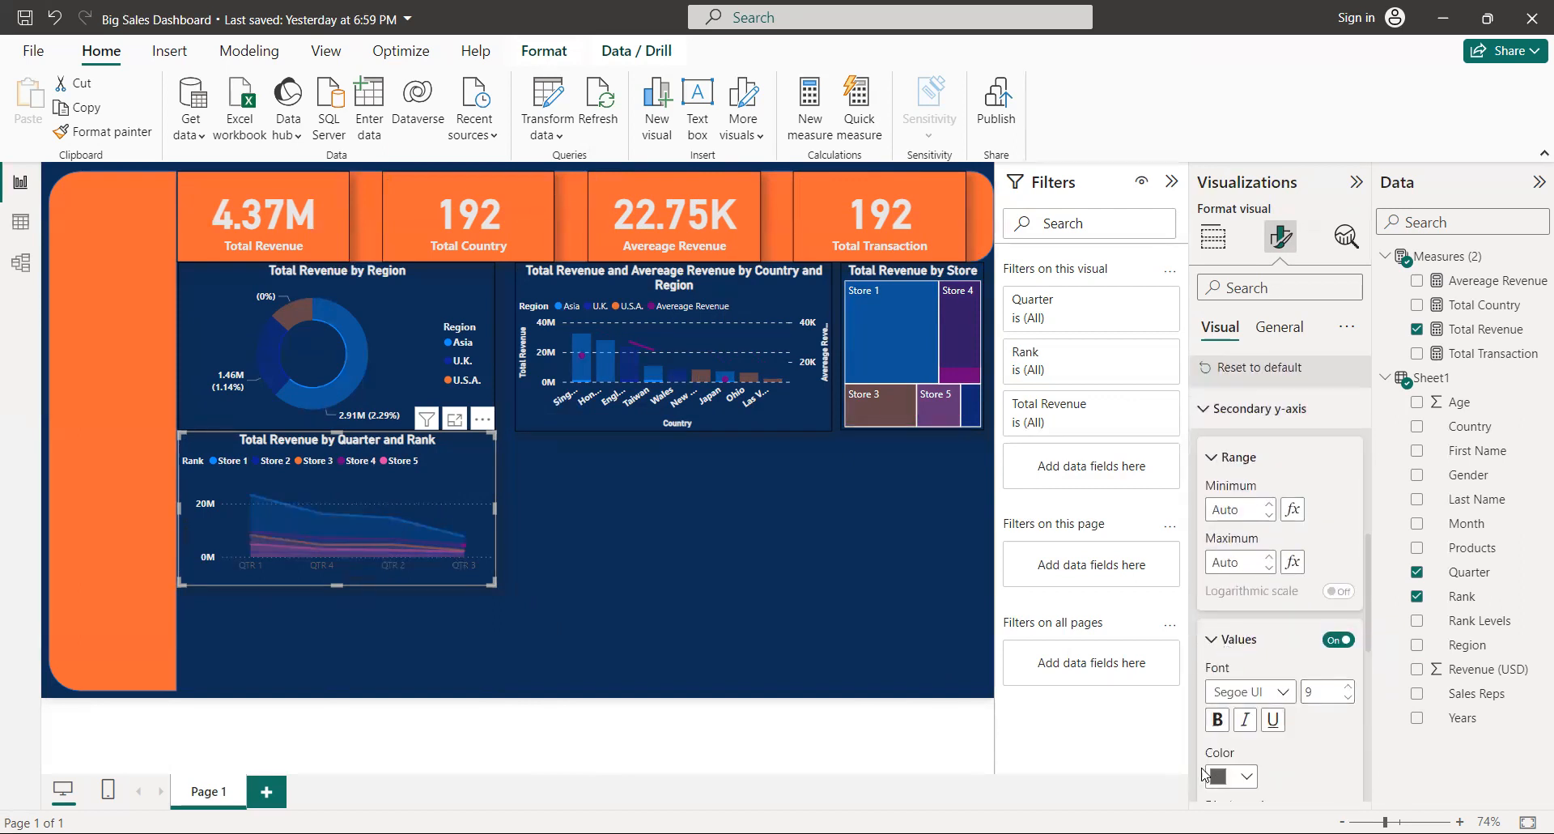
pyautogui.click(1218, 720)
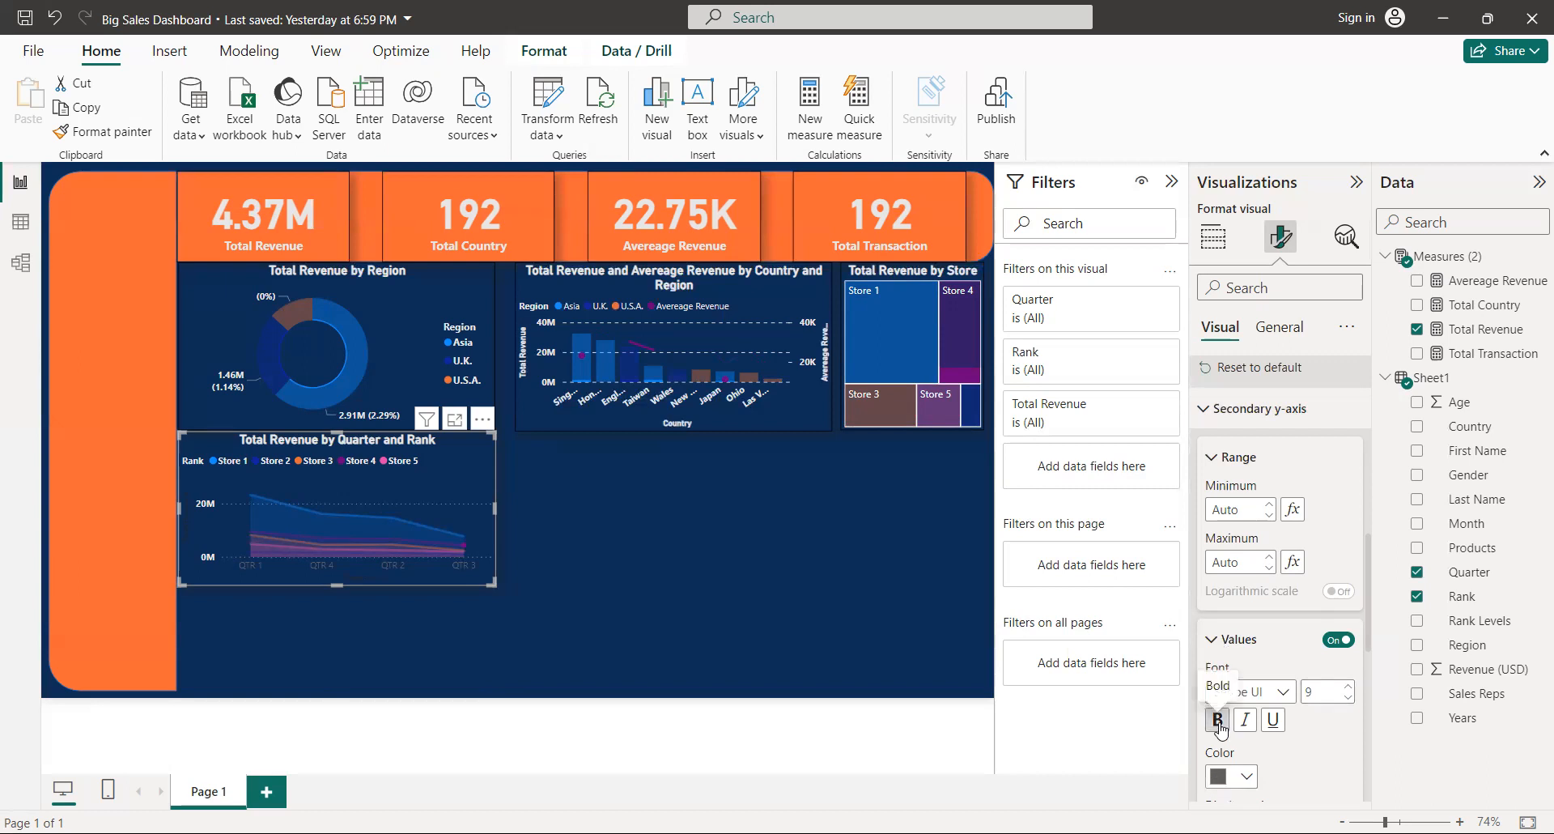
pyautogui.click(1221, 783)
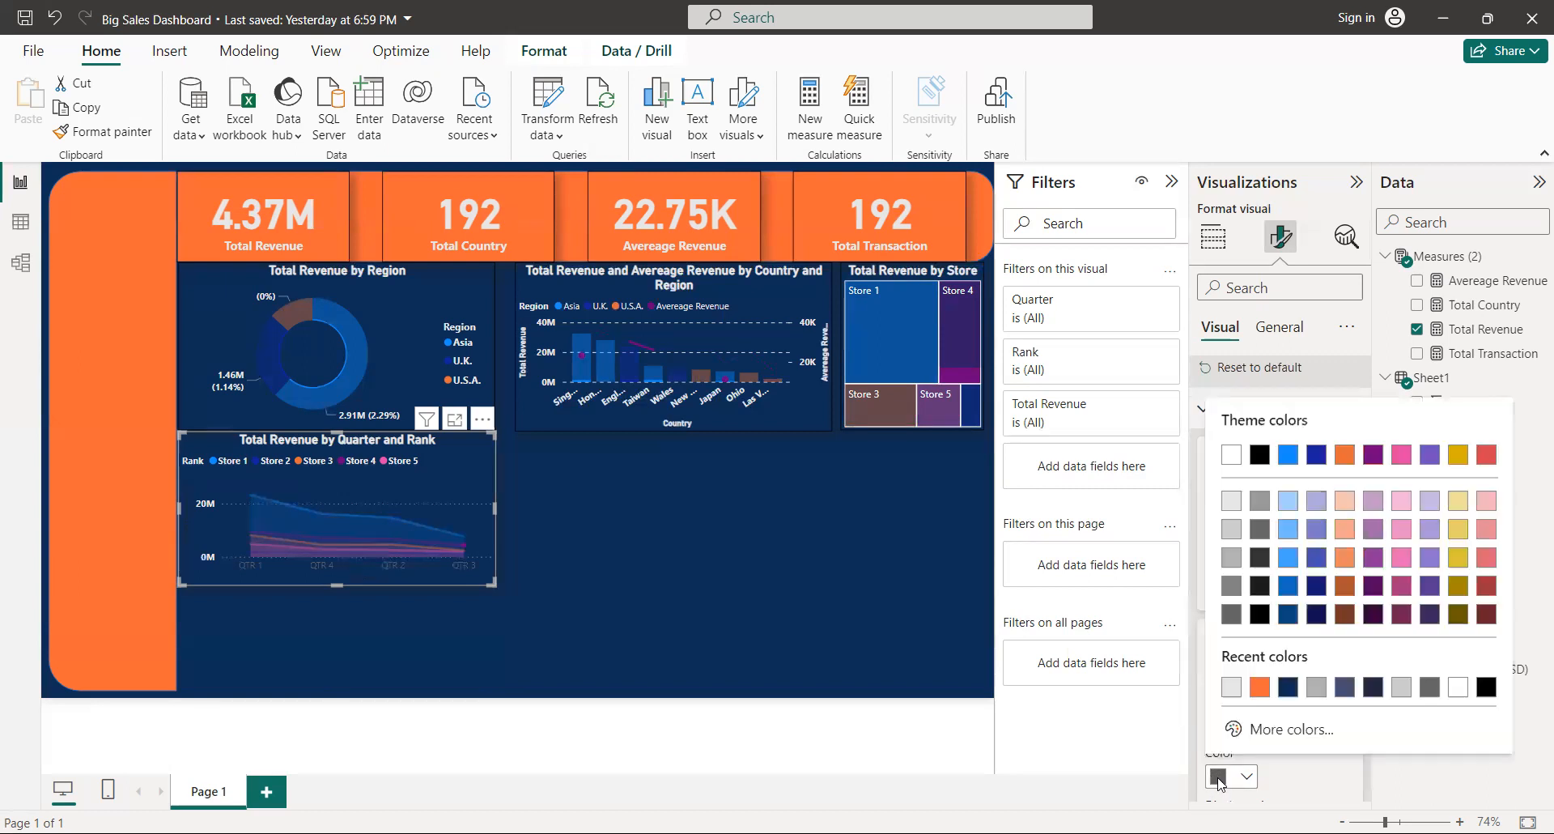
pyautogui.click(1233, 686)
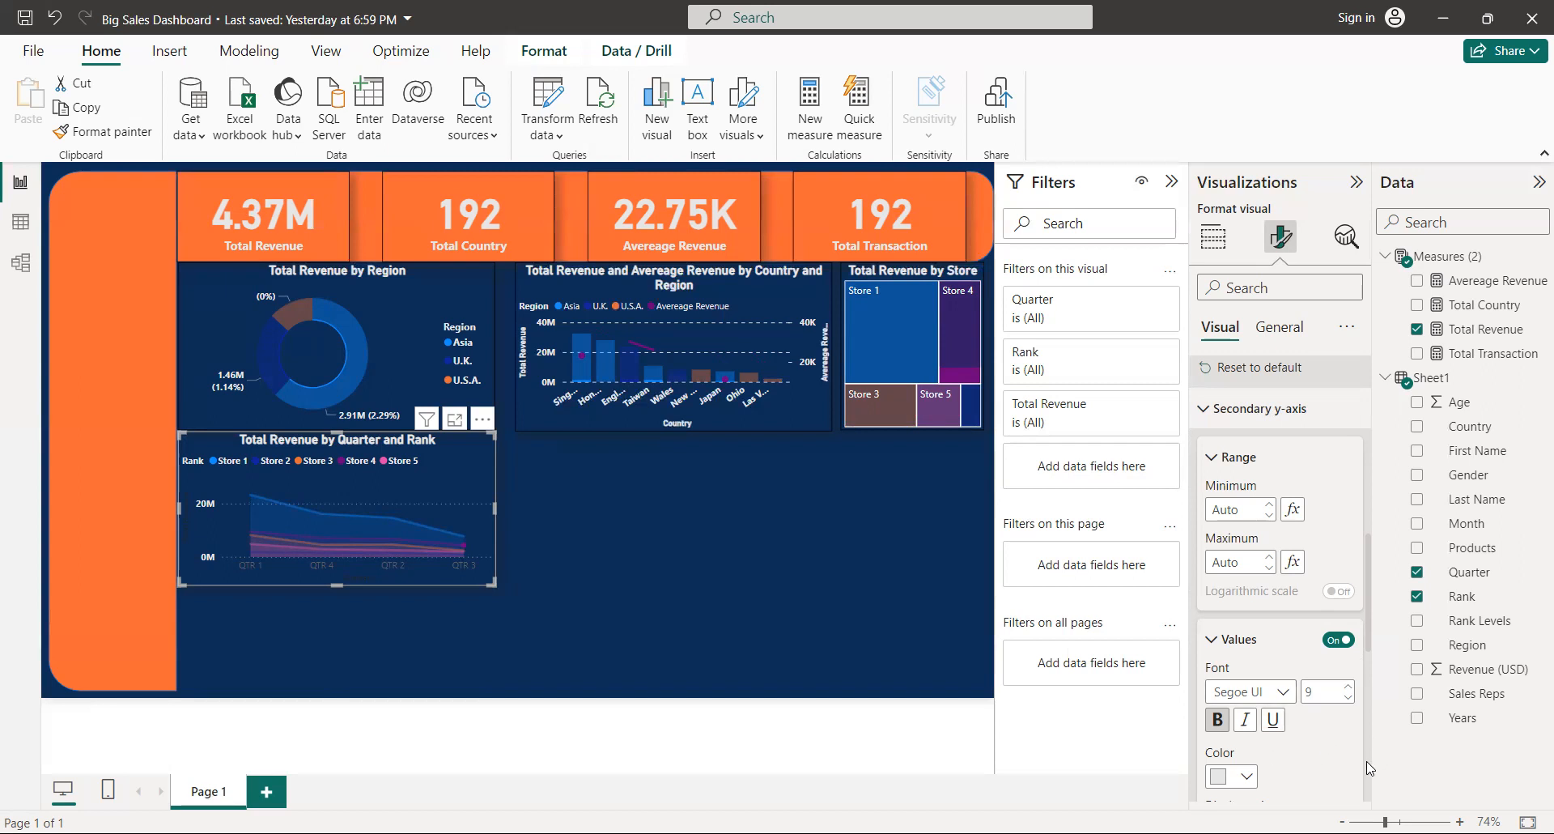
# - Make the area chart's Y-axis title bold and light gray
pyautogui.scroll(-2, 1370, 772)
pyautogui.scroll(-5, 1370, 772)
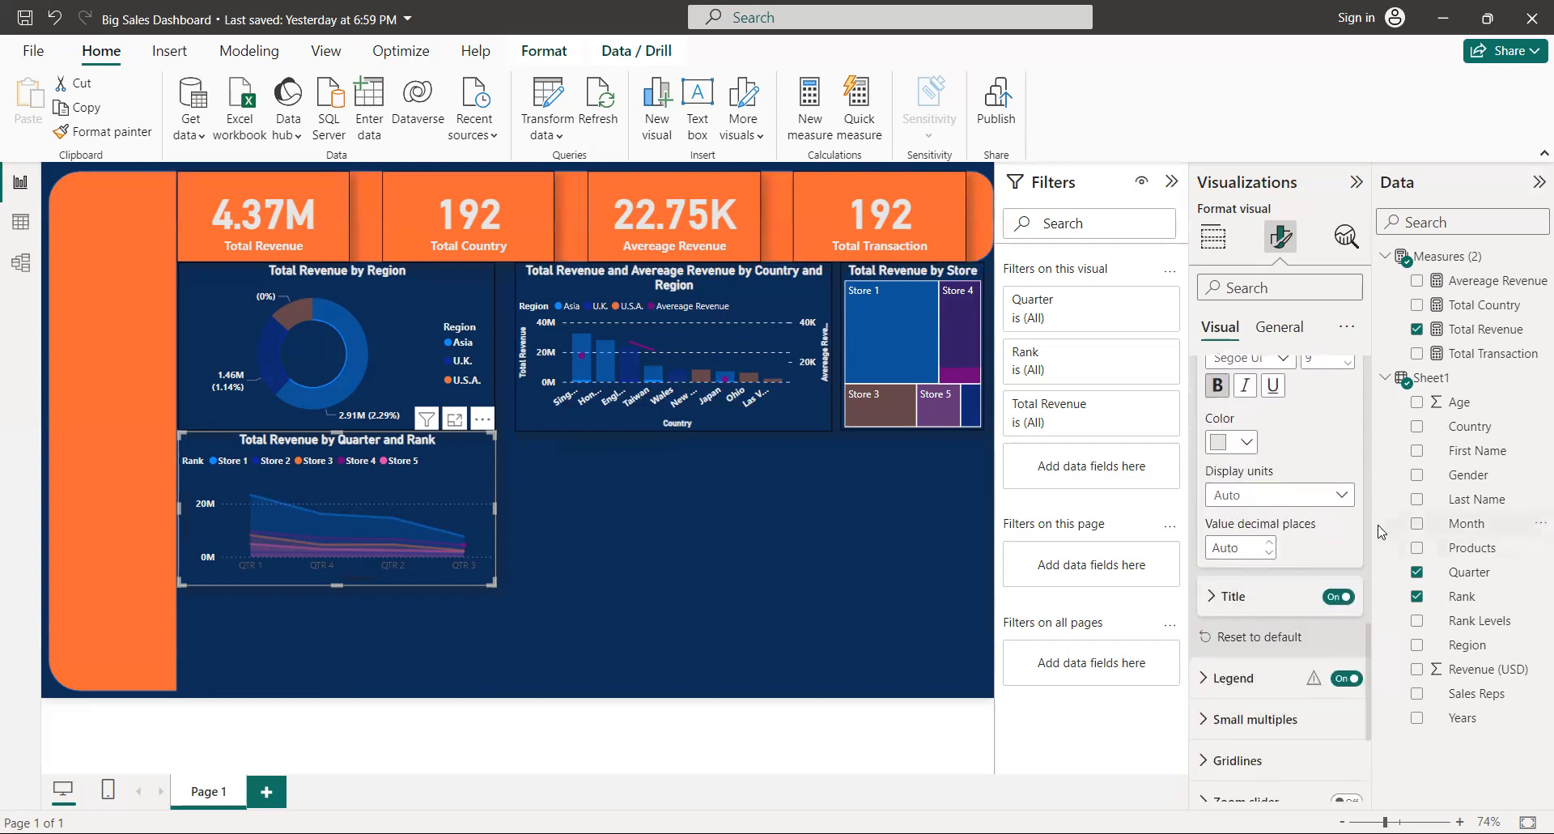
pyautogui.scroll(8, 1369, 463)
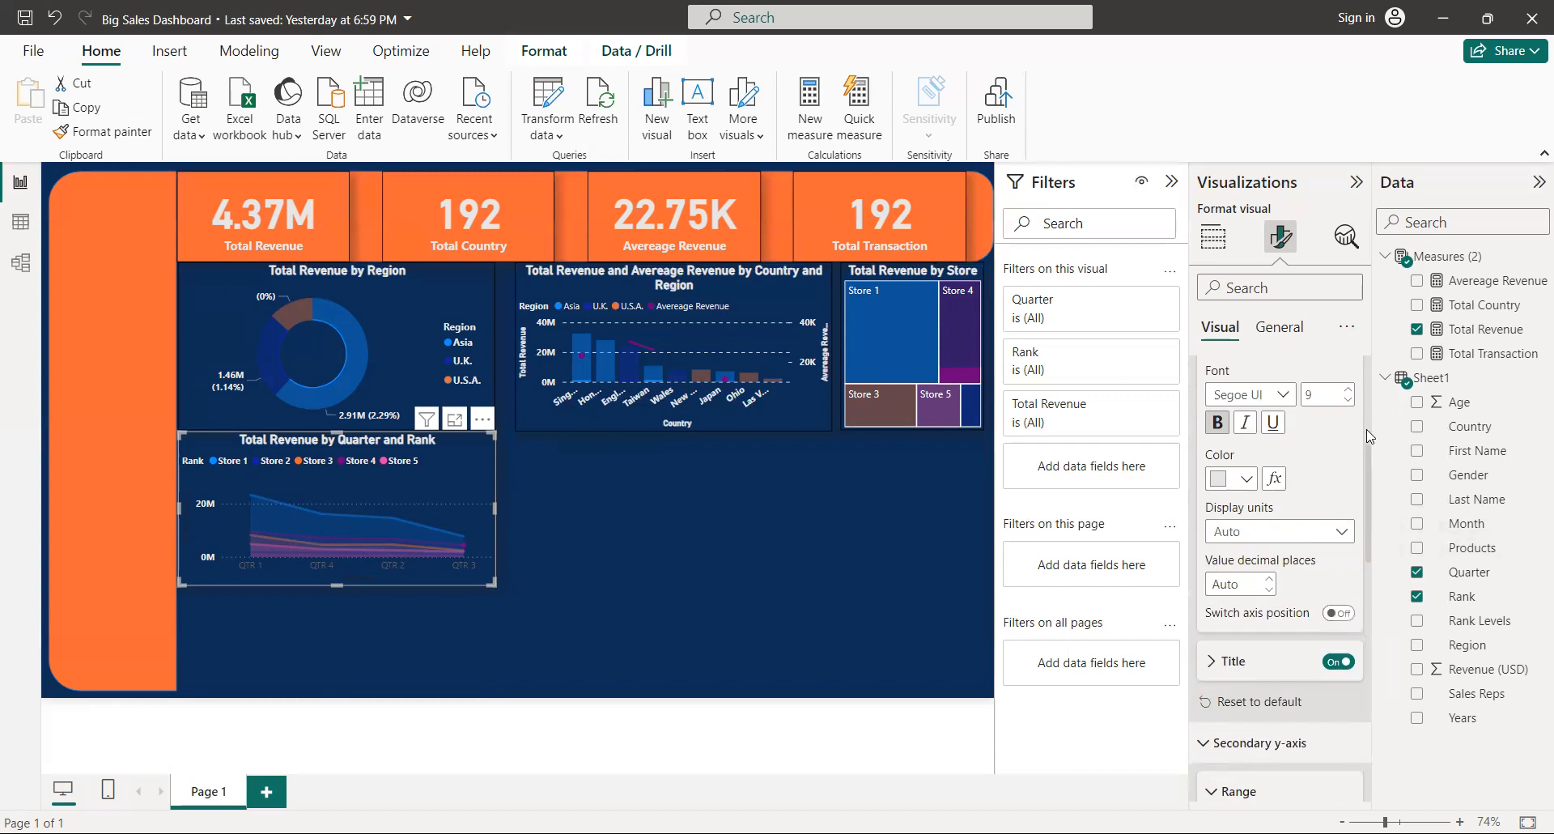
pyautogui.click(1227, 664)
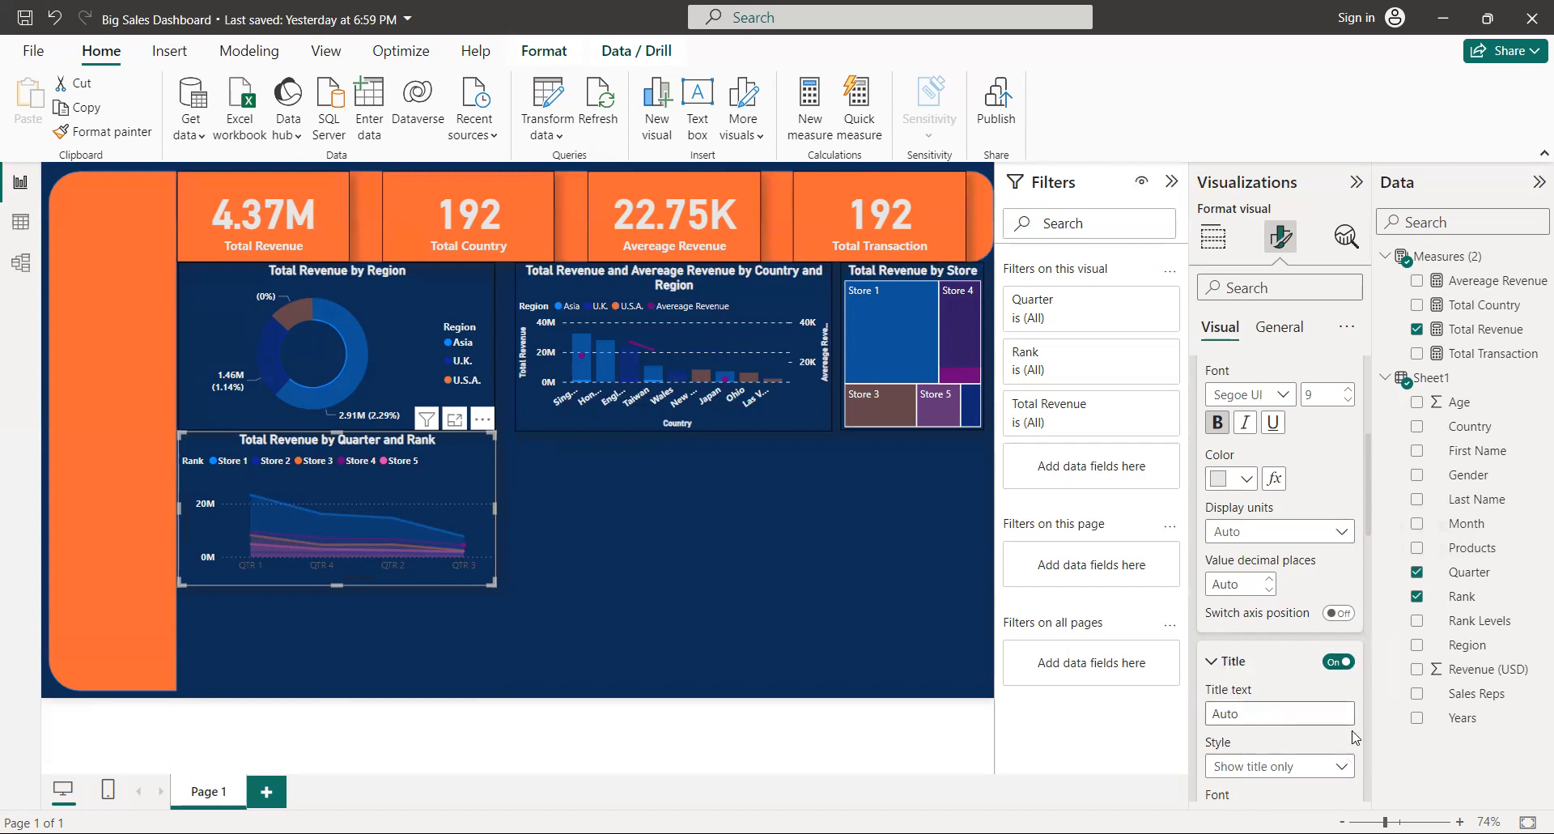
pyautogui.scroll(-4, 1367, 762)
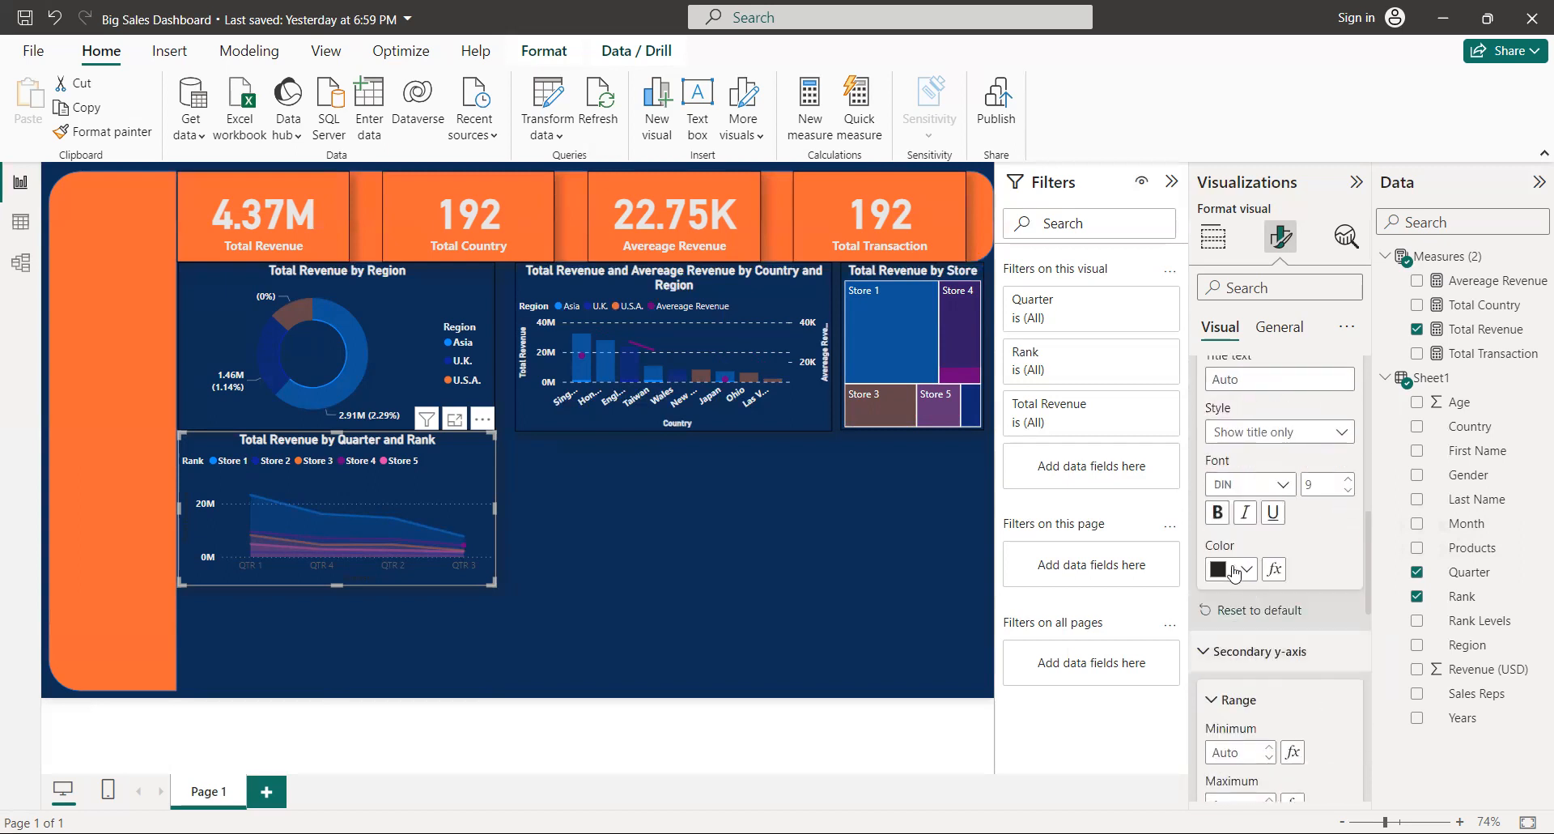
pyautogui.click(1220, 513)
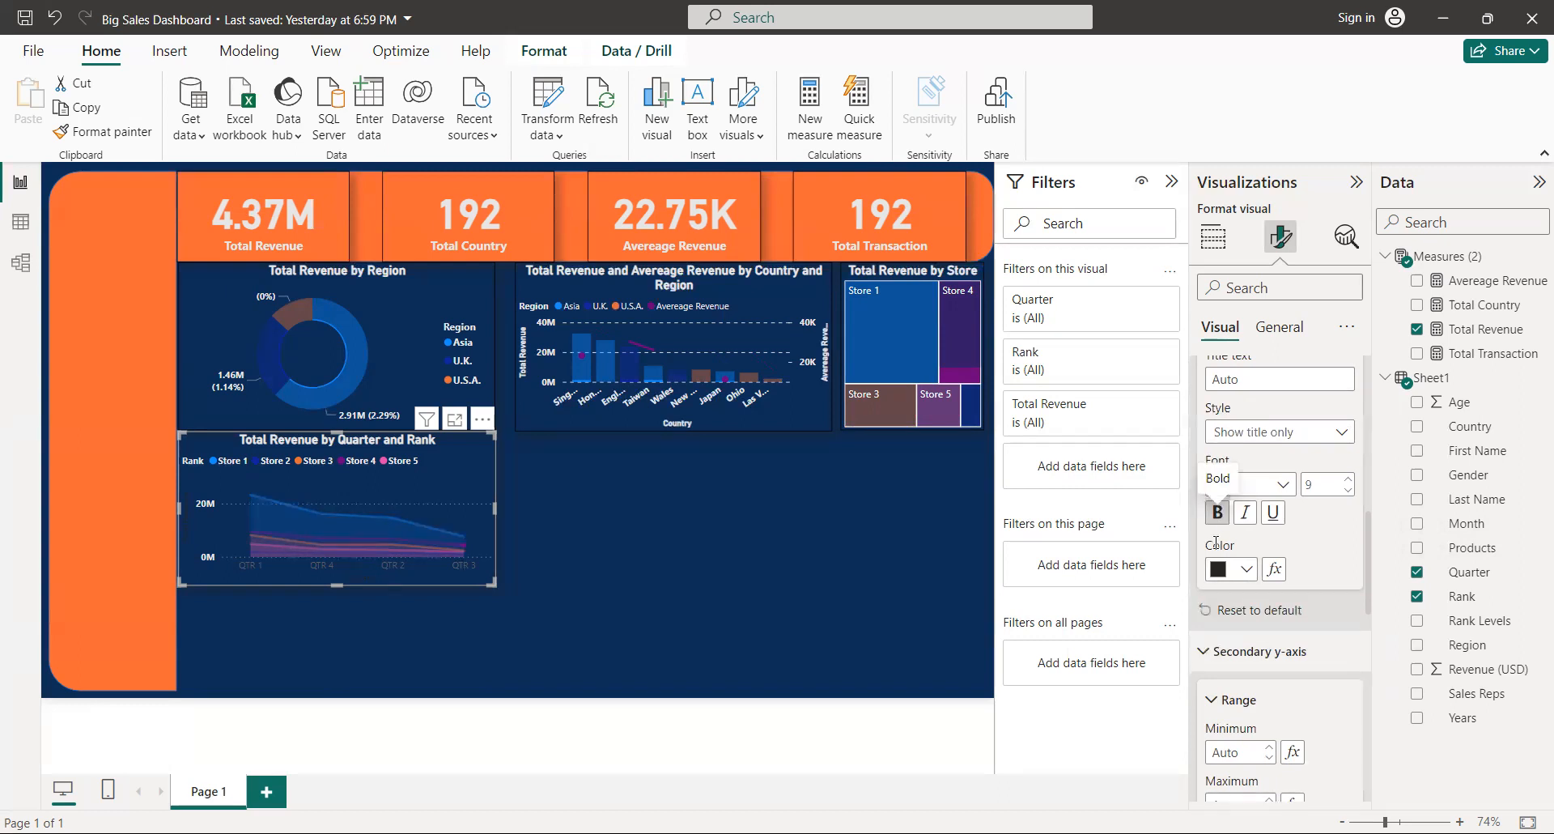
pyautogui.click(1221, 577)
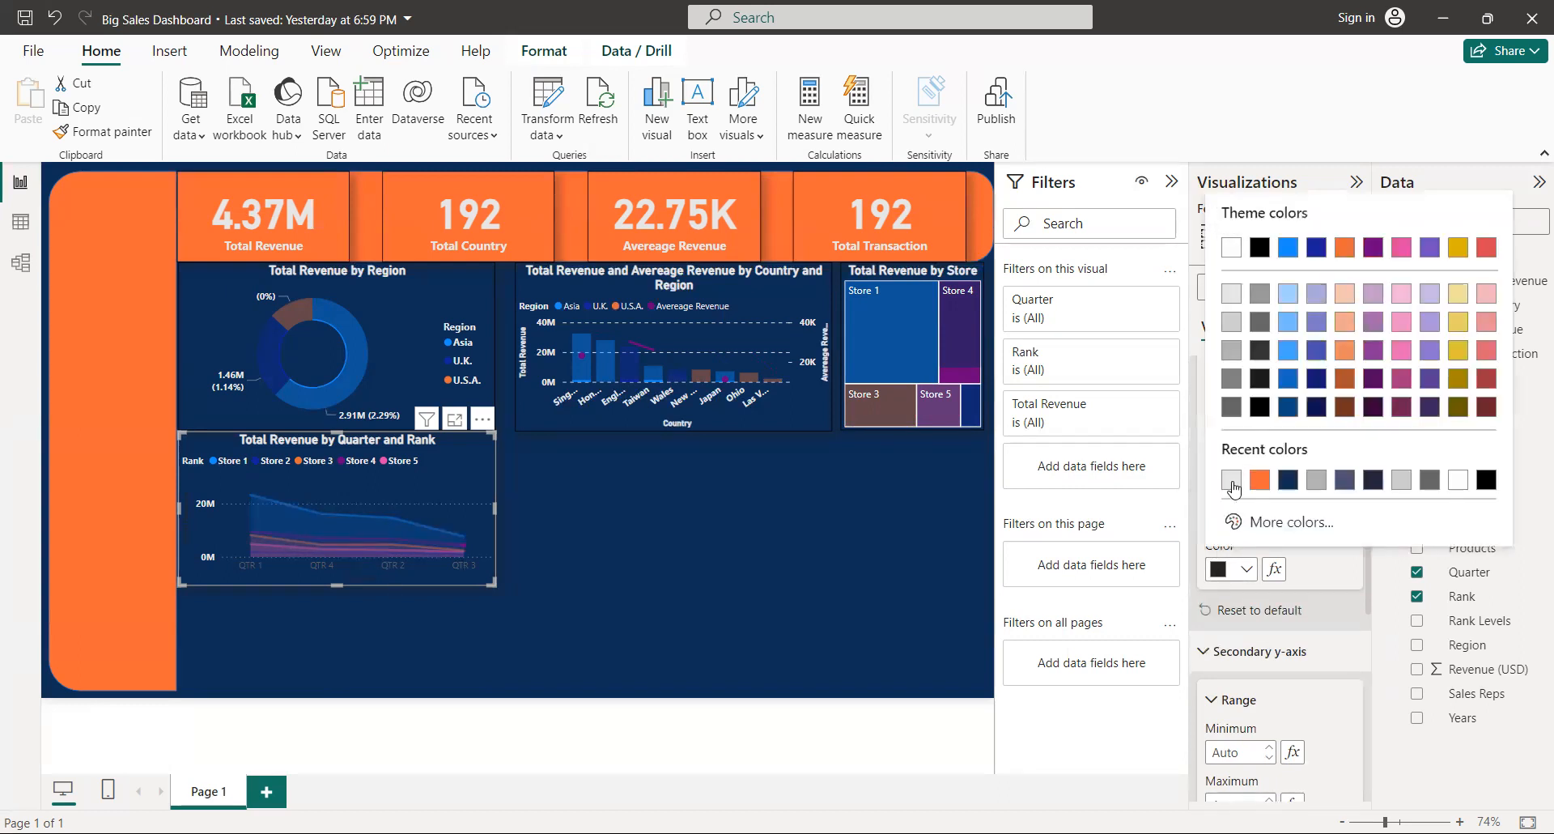
pyautogui.click(1232, 477)
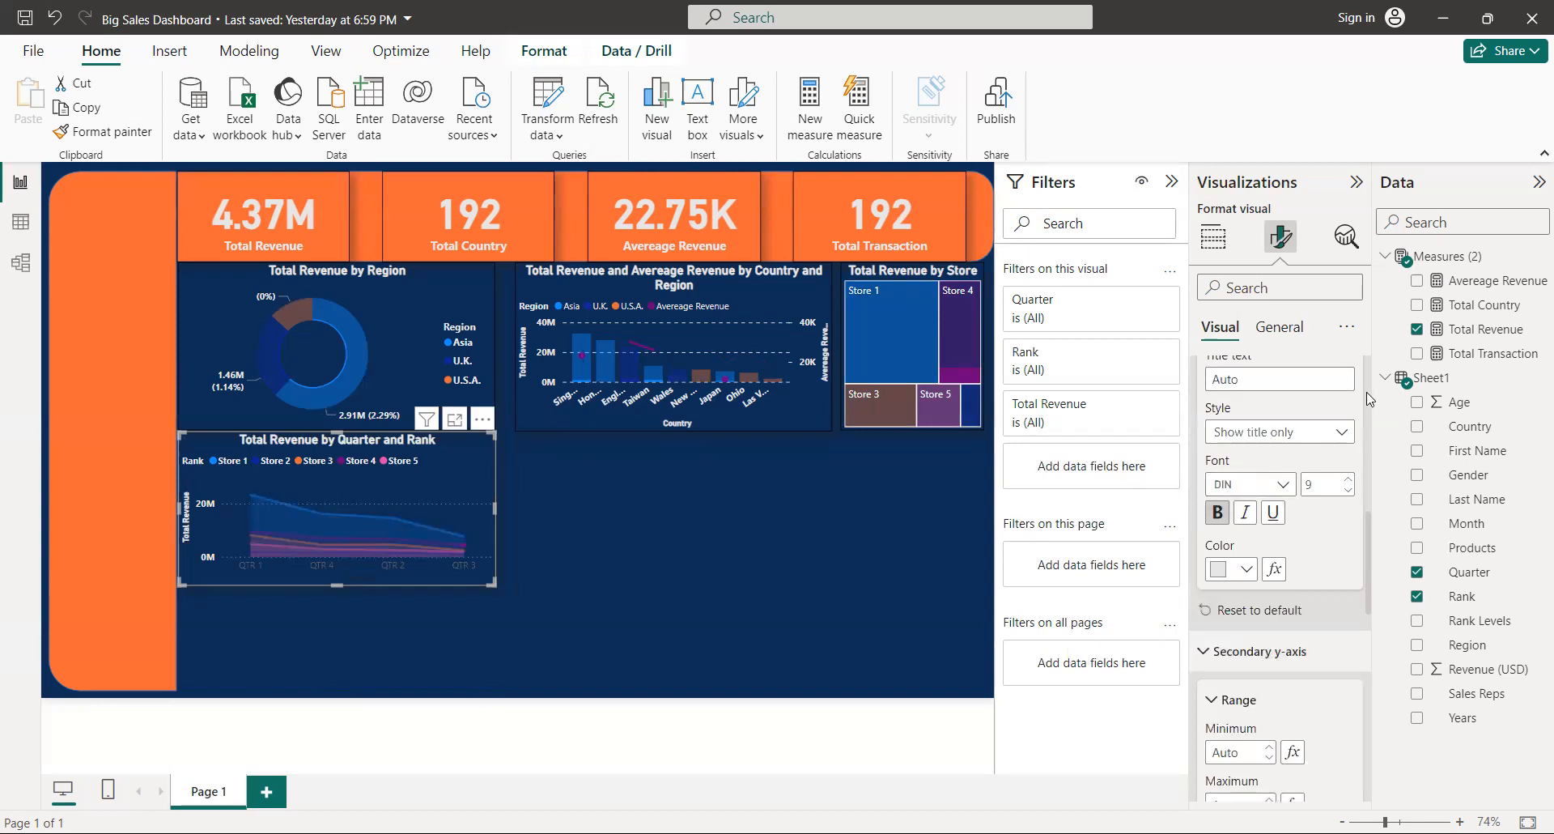
pyautogui.scroll(-5, 1368, 398)
pyautogui.scroll(2, 1369, 398)
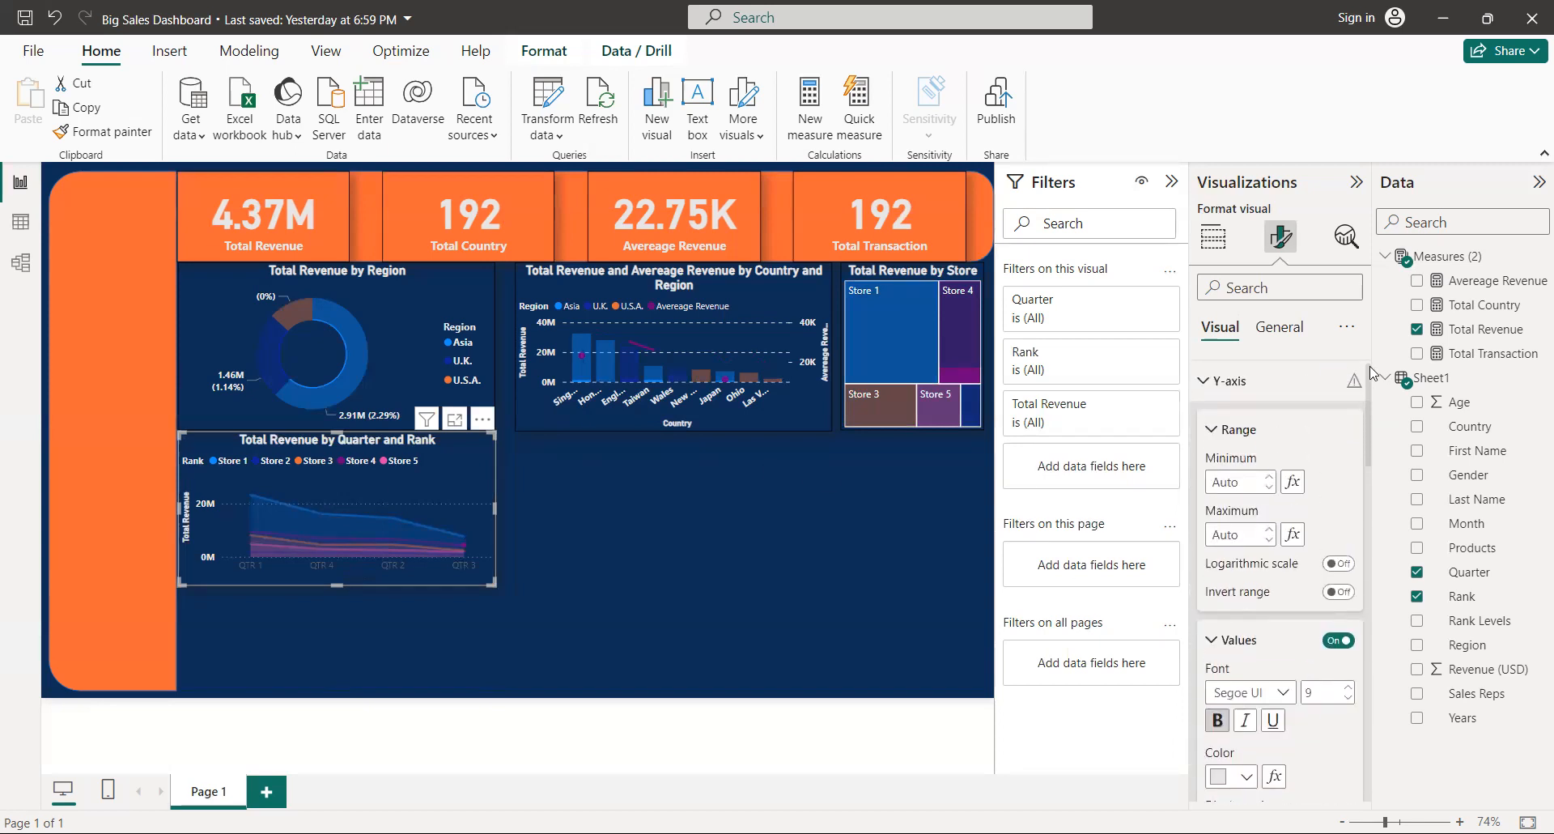
pyautogui.click(1205, 381)
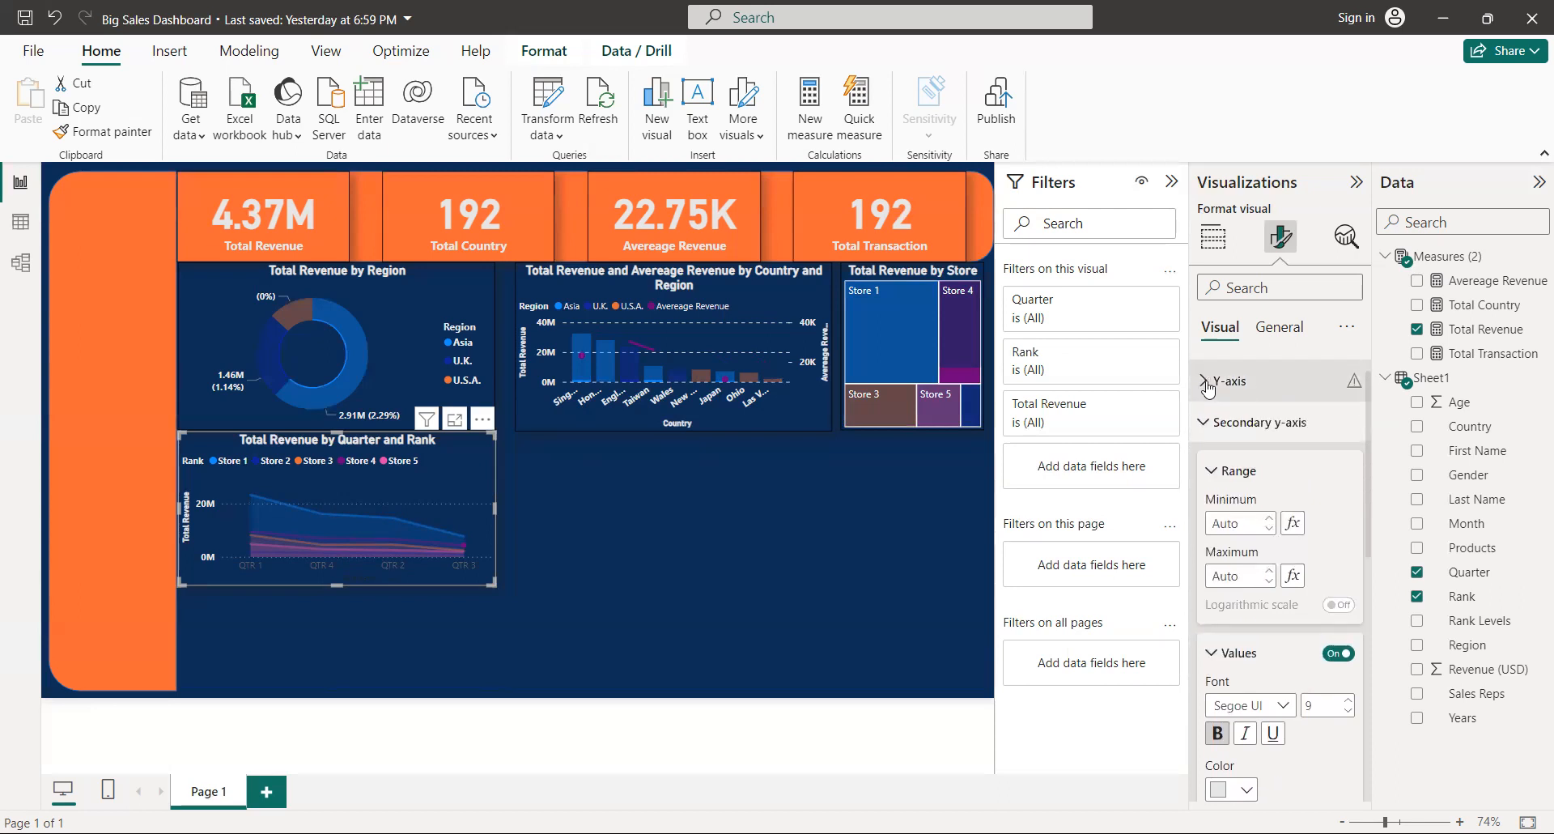
pyautogui.click(1206, 384)
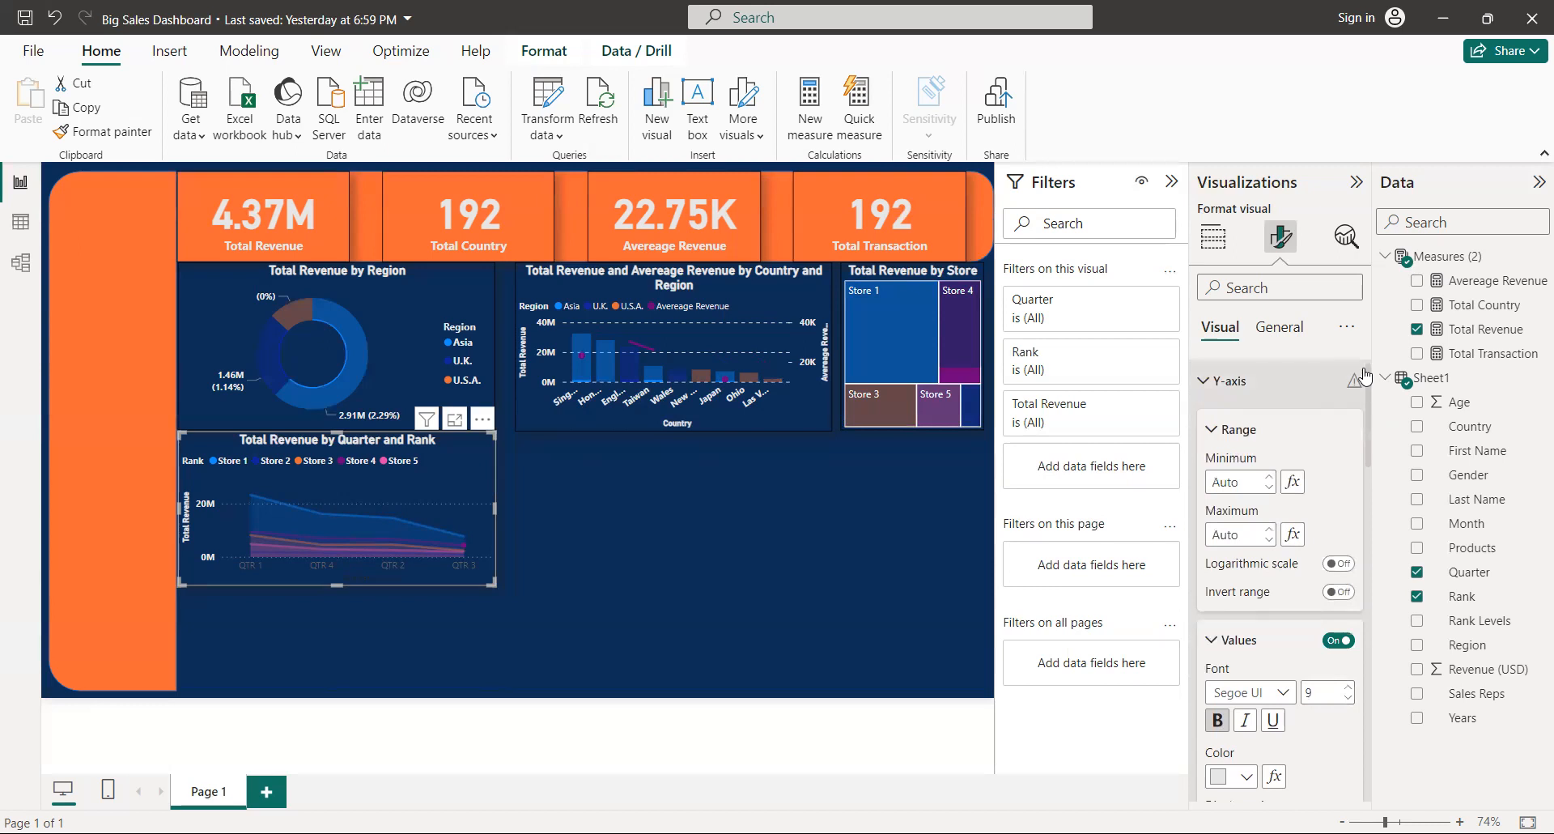
pyautogui.click(1363, 378)
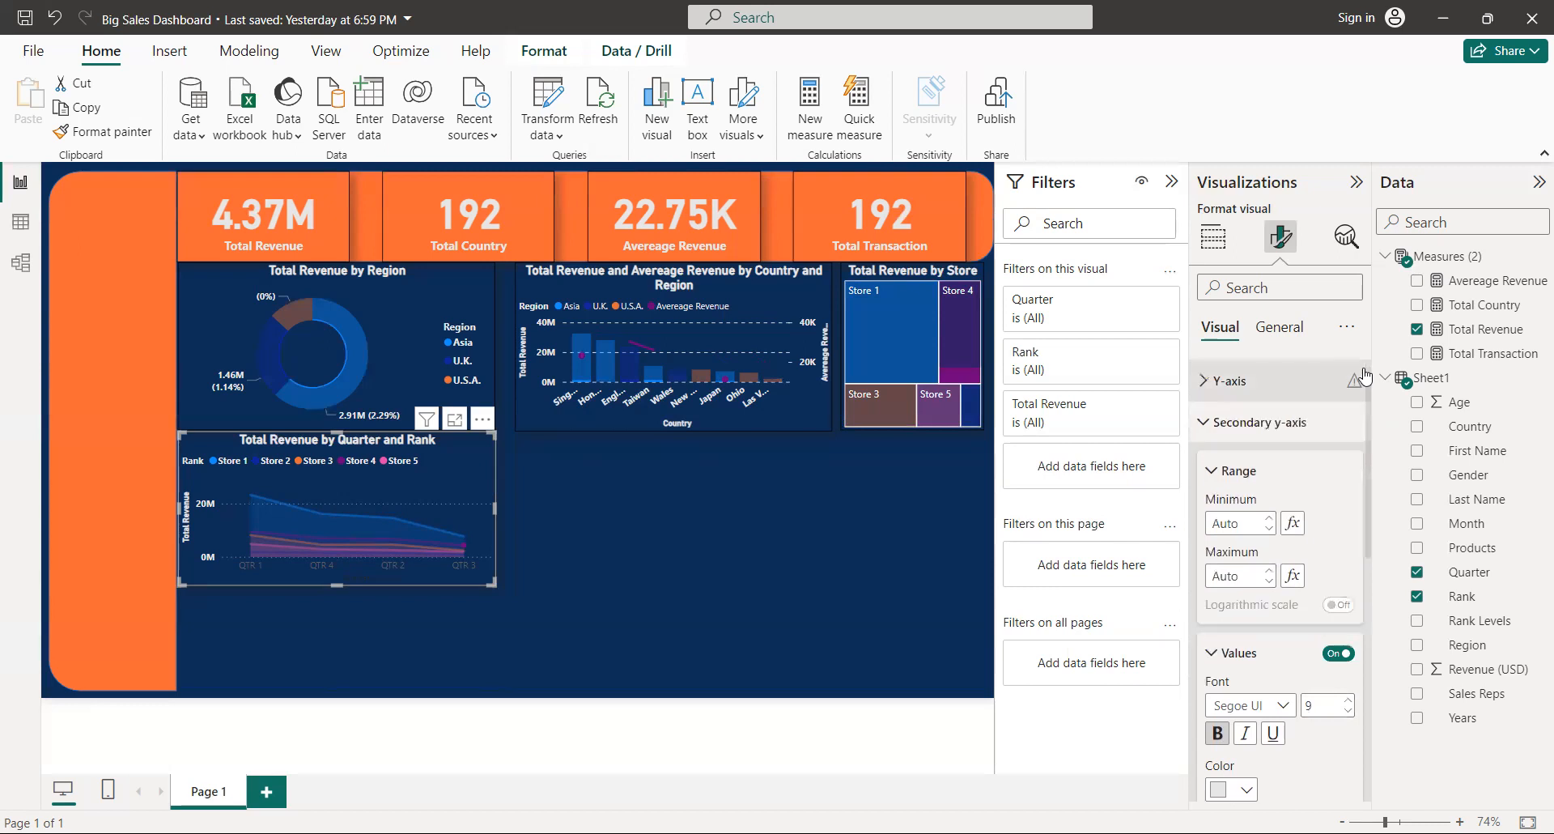
pyautogui.click(1202, 382)
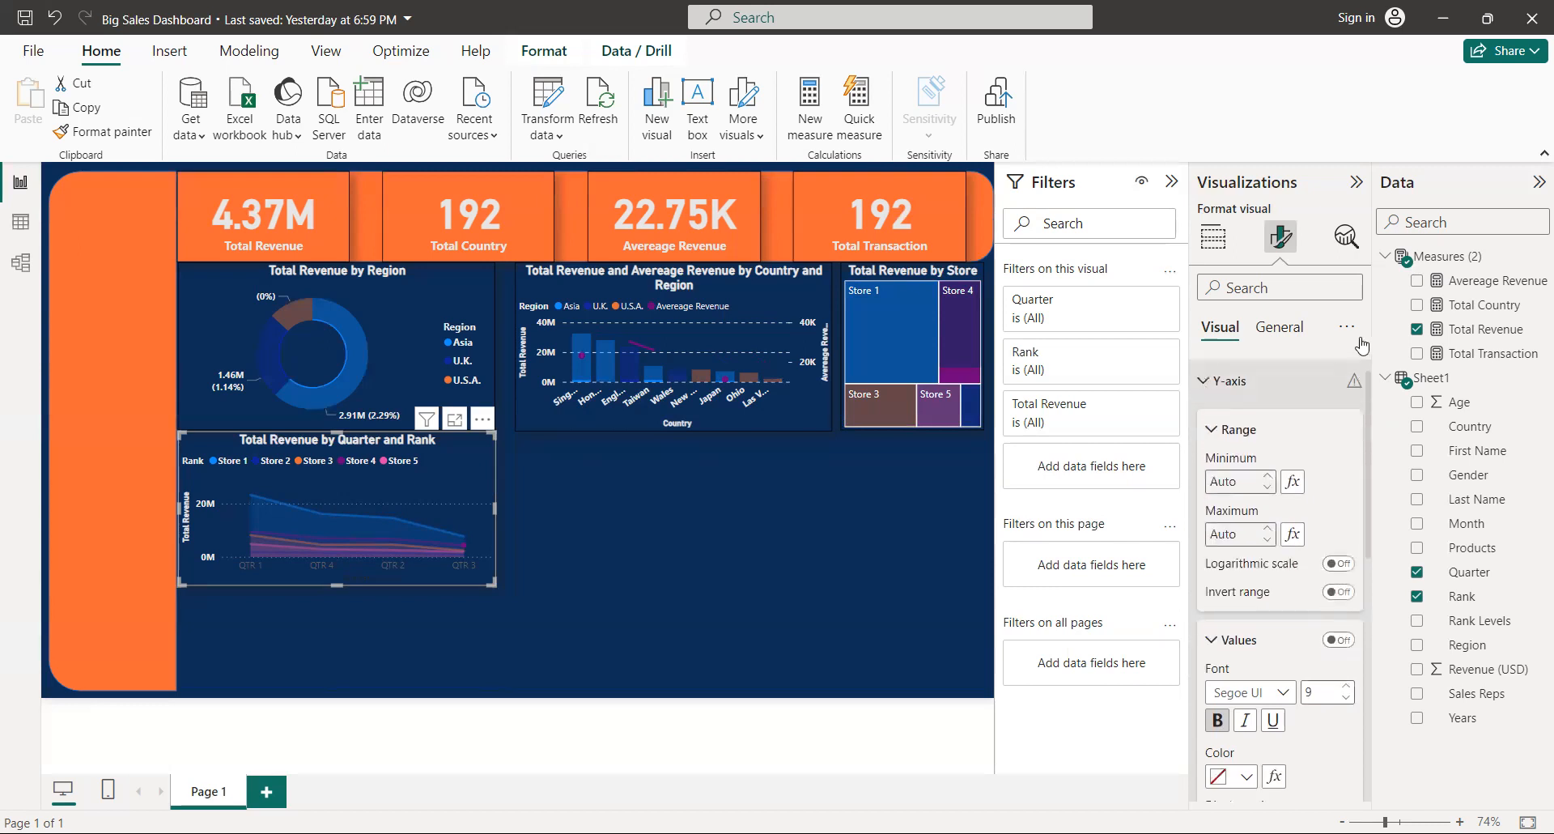
pyautogui.click(1363, 413)
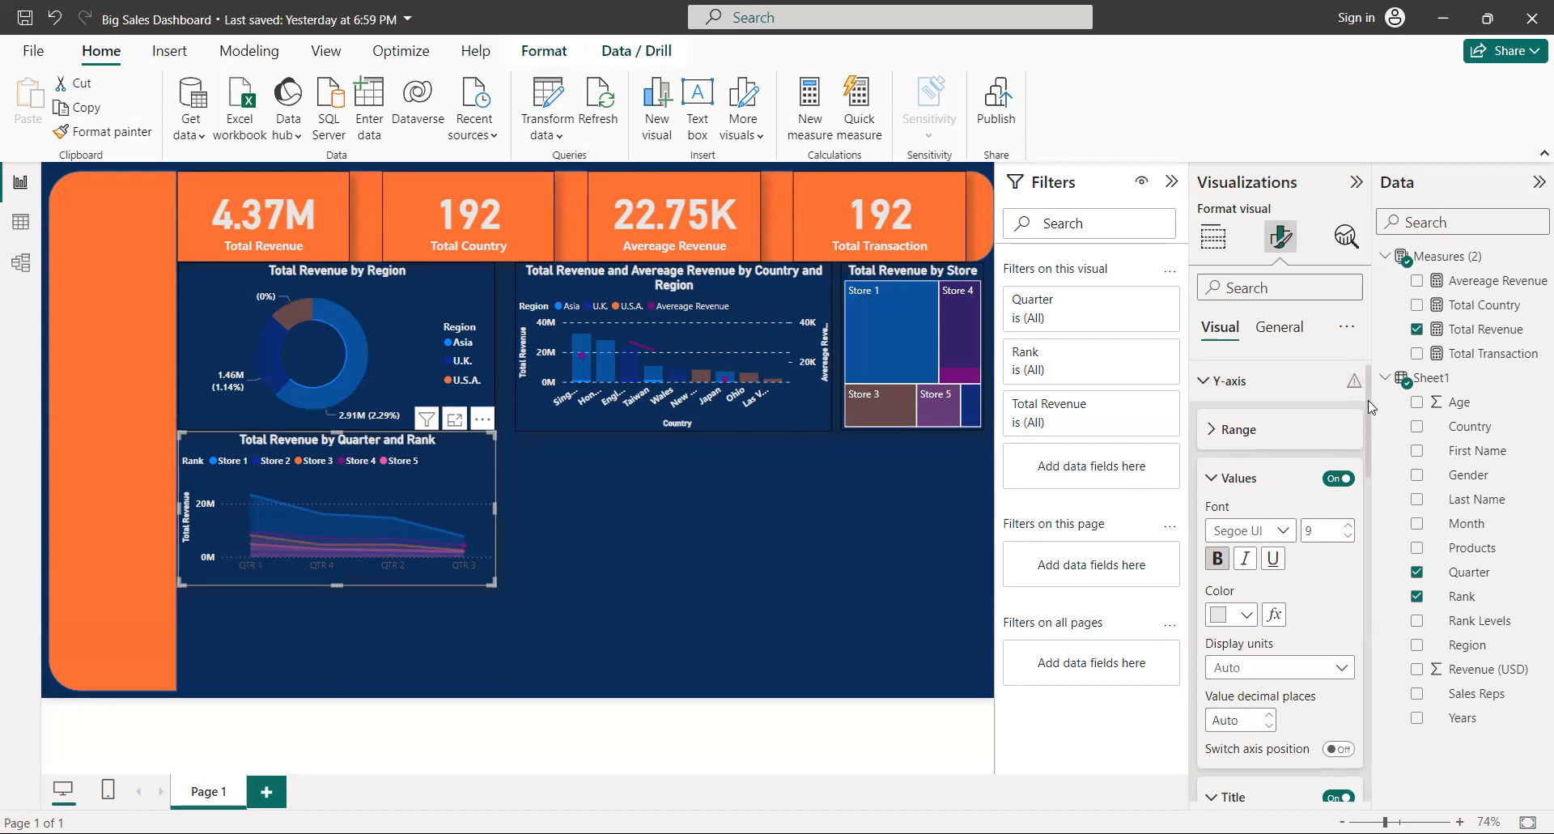
pyautogui.click(1274, 332)
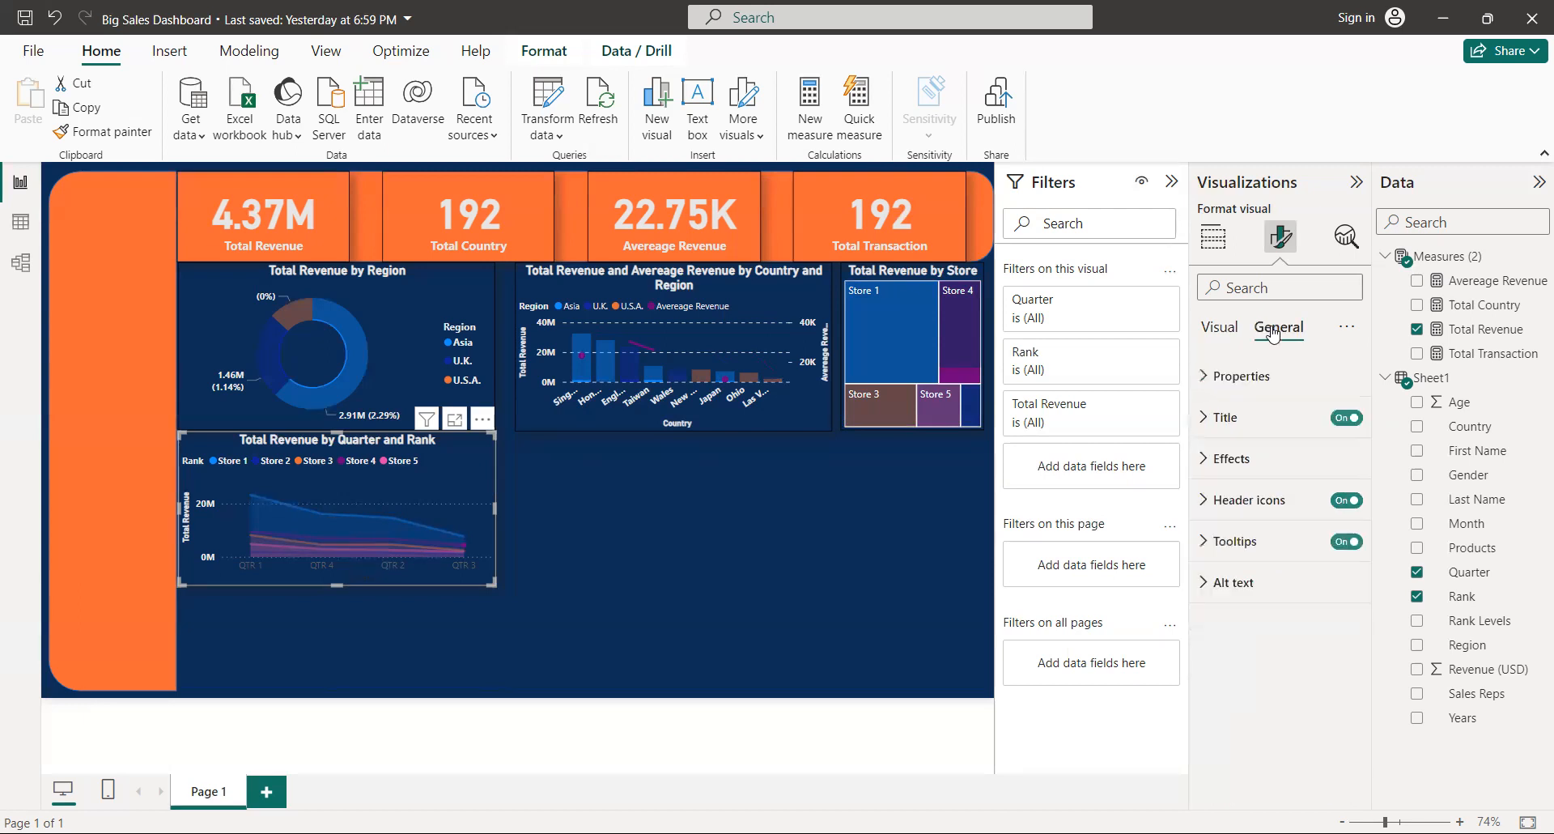
# - Make the area chart's X-axis quarter labels bold and light gray
pyautogui.click(1213, 346)
pyautogui.scroll(2, 1214, 364)
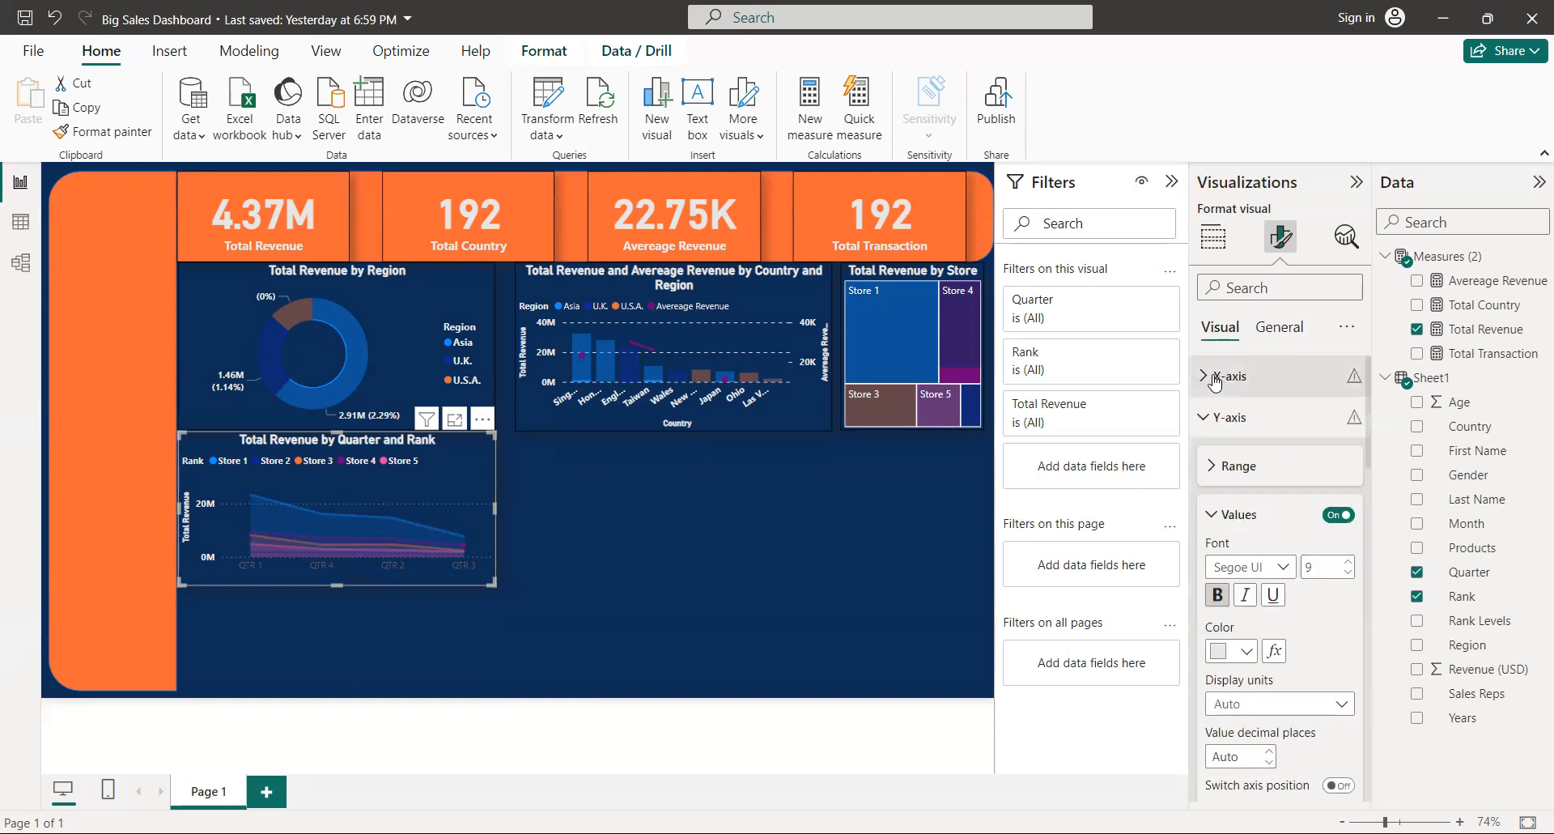
pyautogui.click(1214, 378)
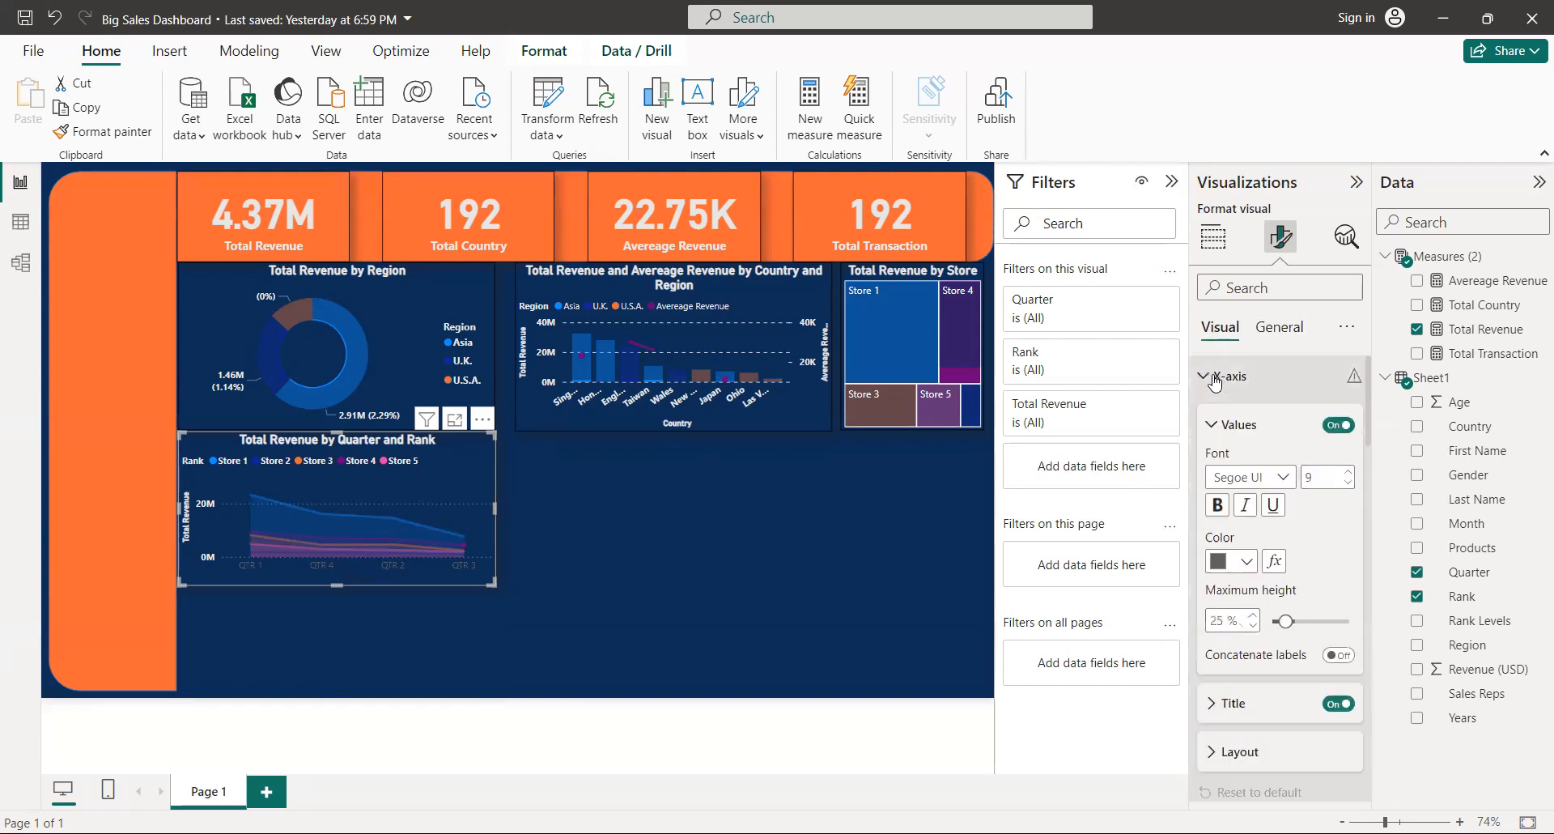
pyautogui.click(1219, 505)
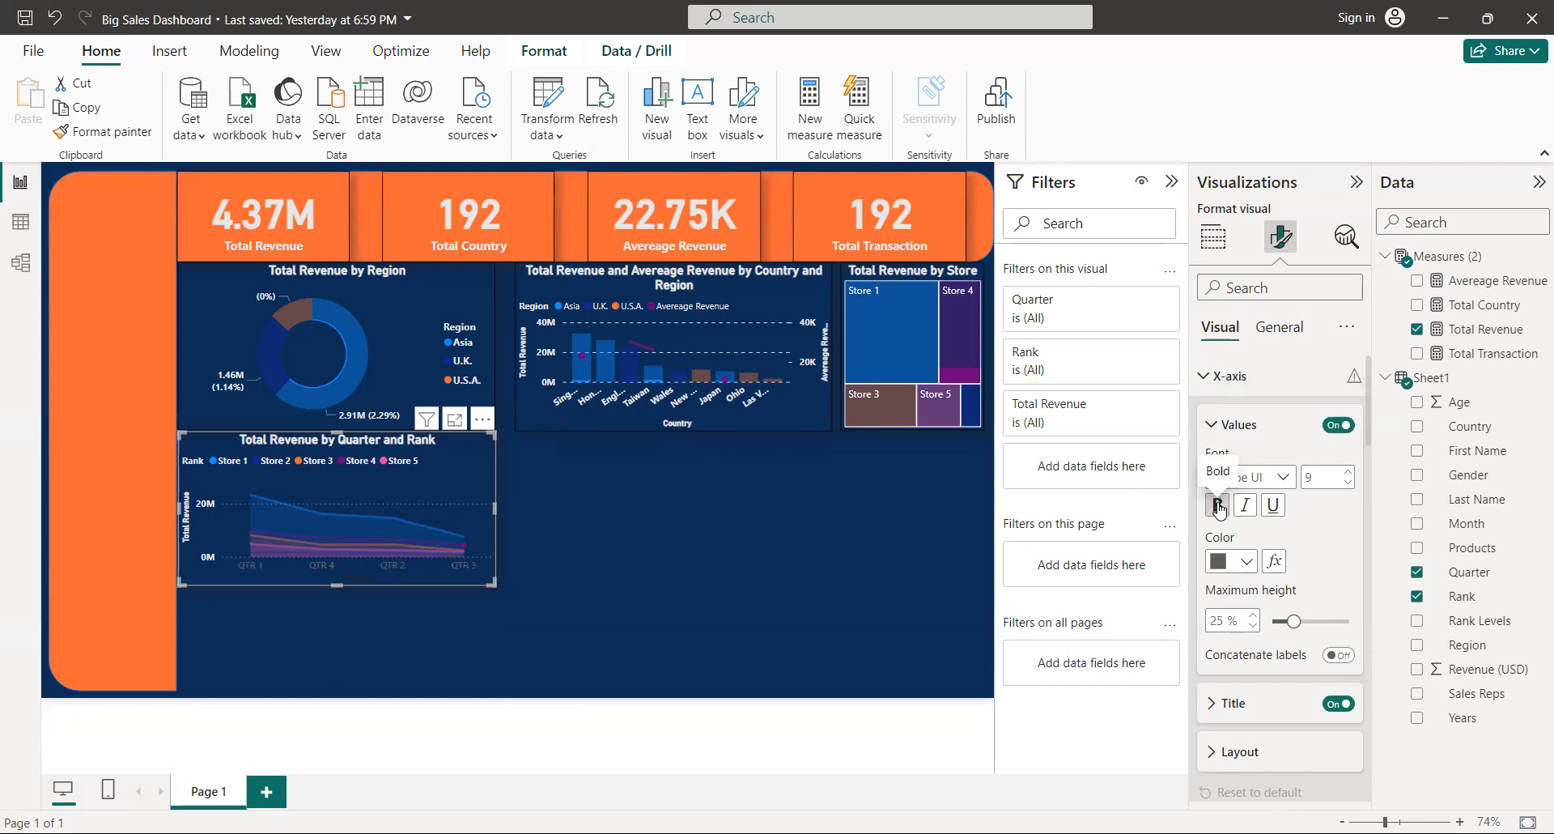
pyautogui.click(1223, 563)
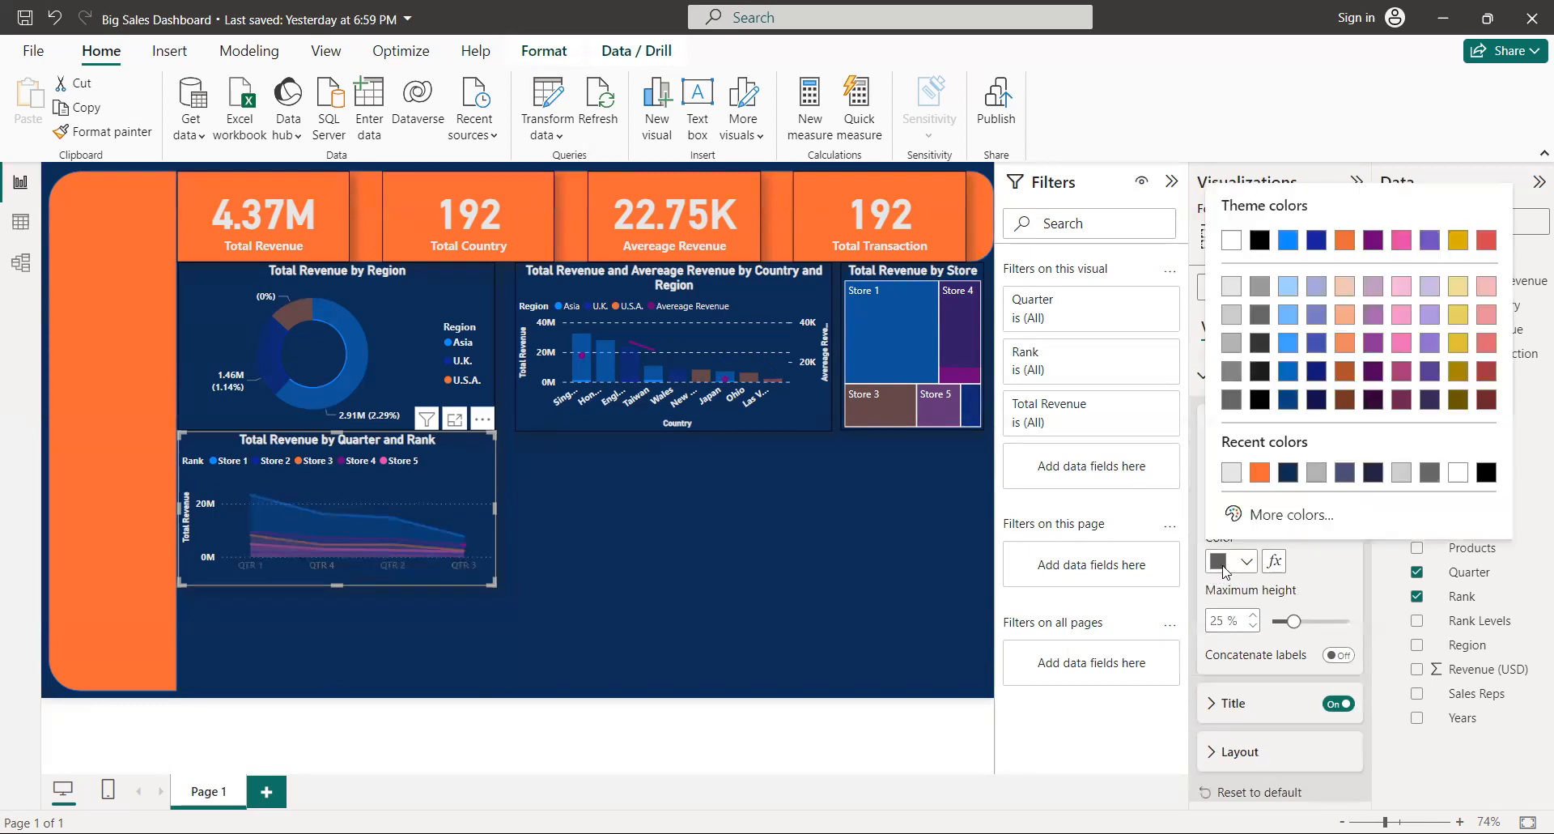
pyautogui.click(1231, 472)
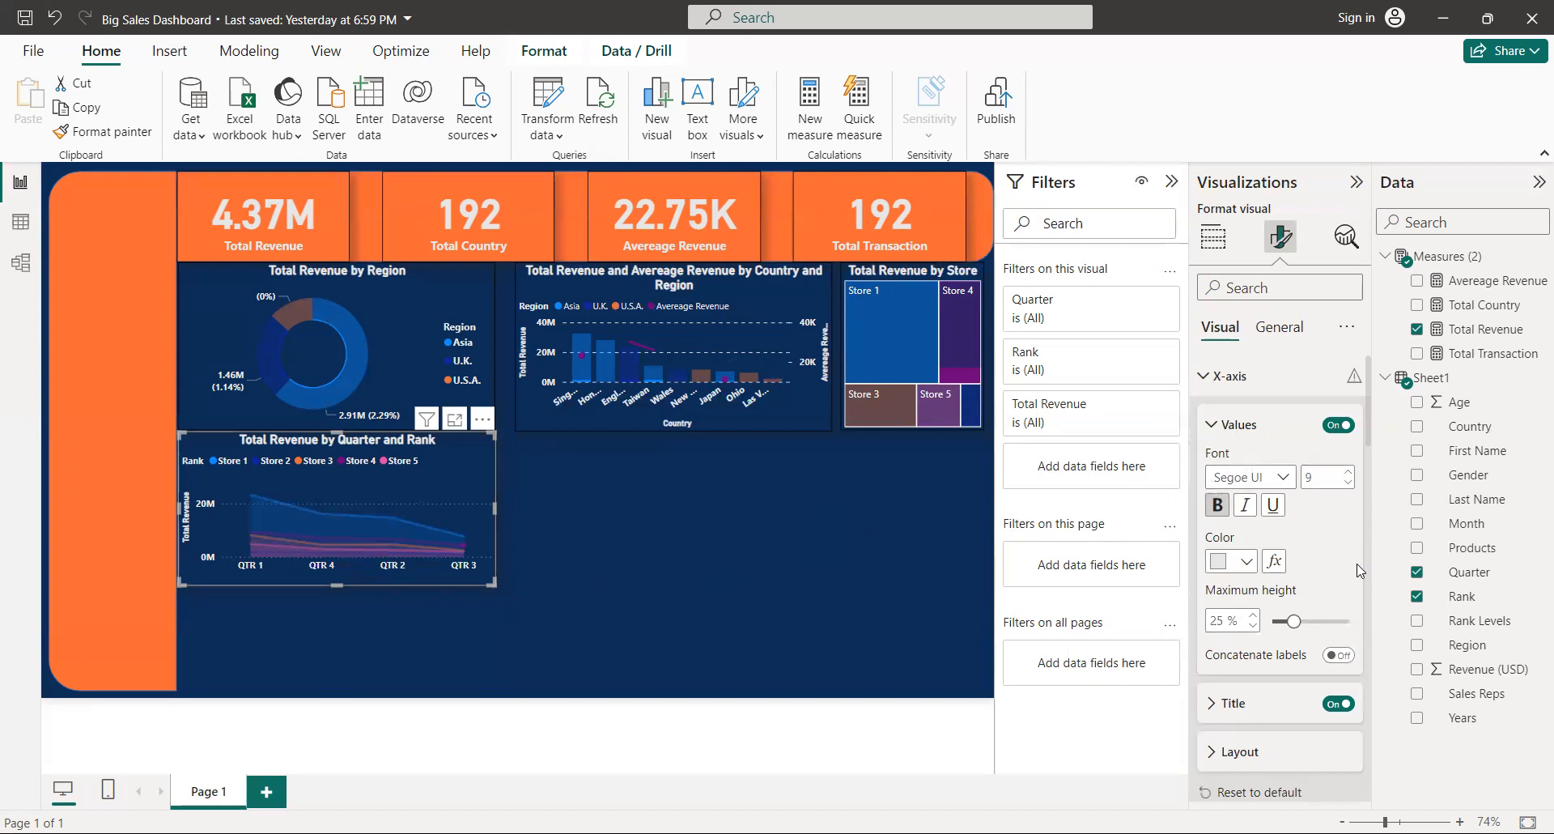
# - Set the area chart's horizontal gridlines to the Dashed style in light gray
pyautogui.scroll(-4, 1368, 597)
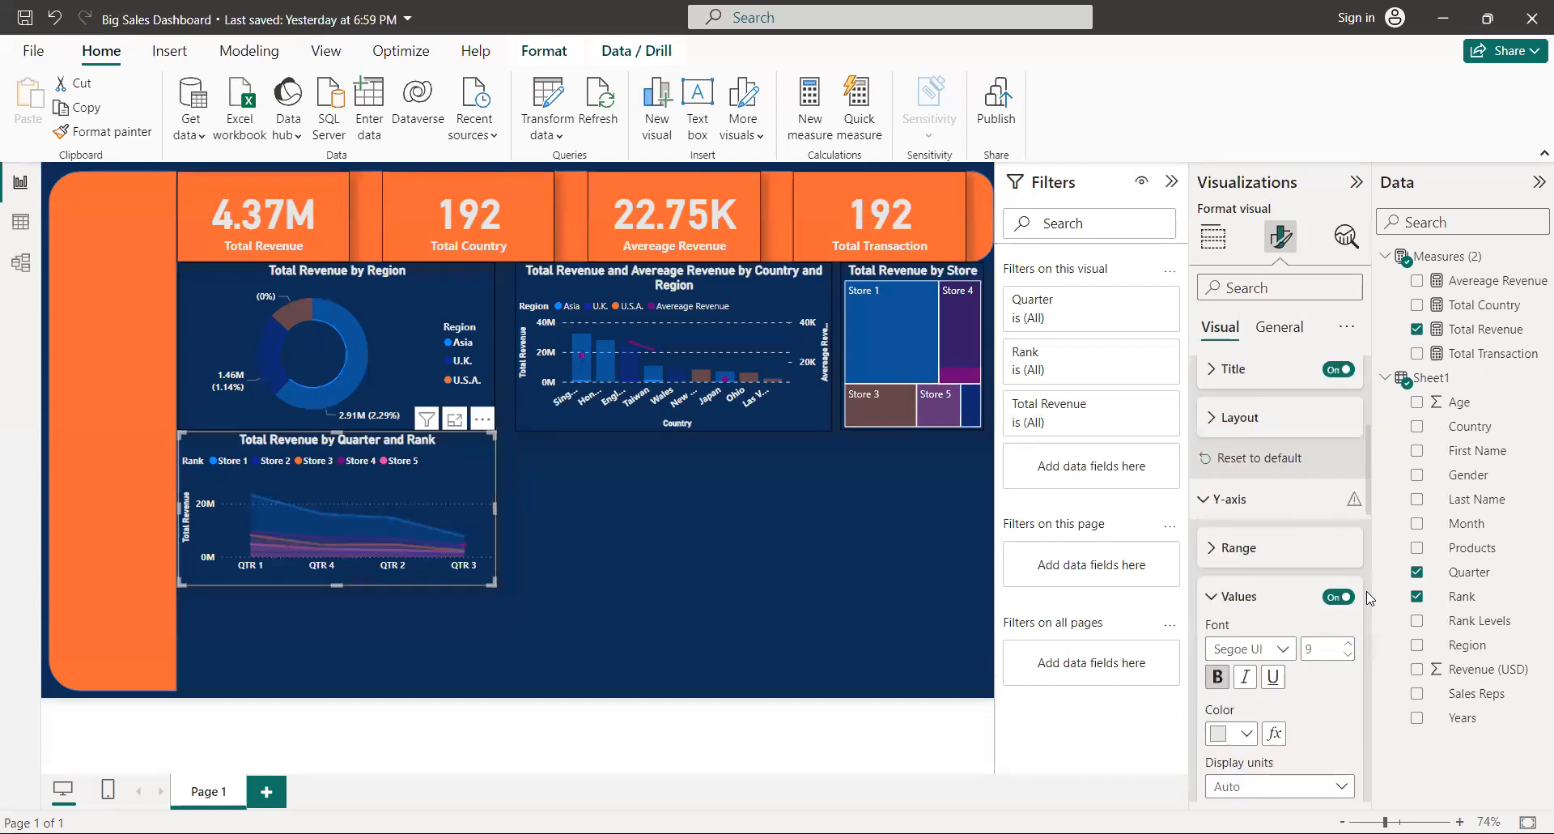
pyautogui.scroll(-4, 1368, 598)
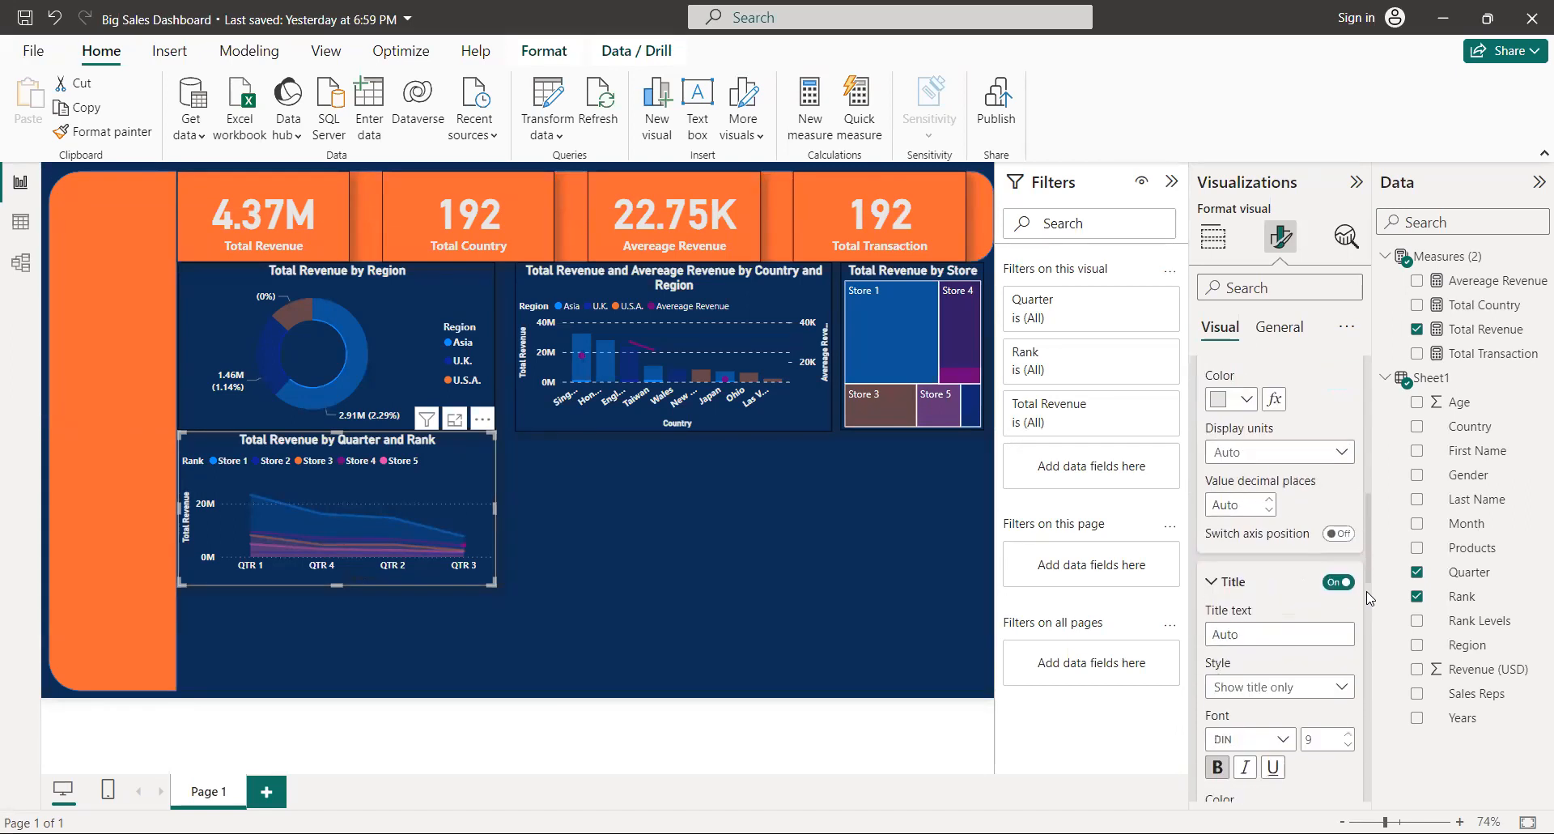
pyautogui.scroll(-4, 1370, 729)
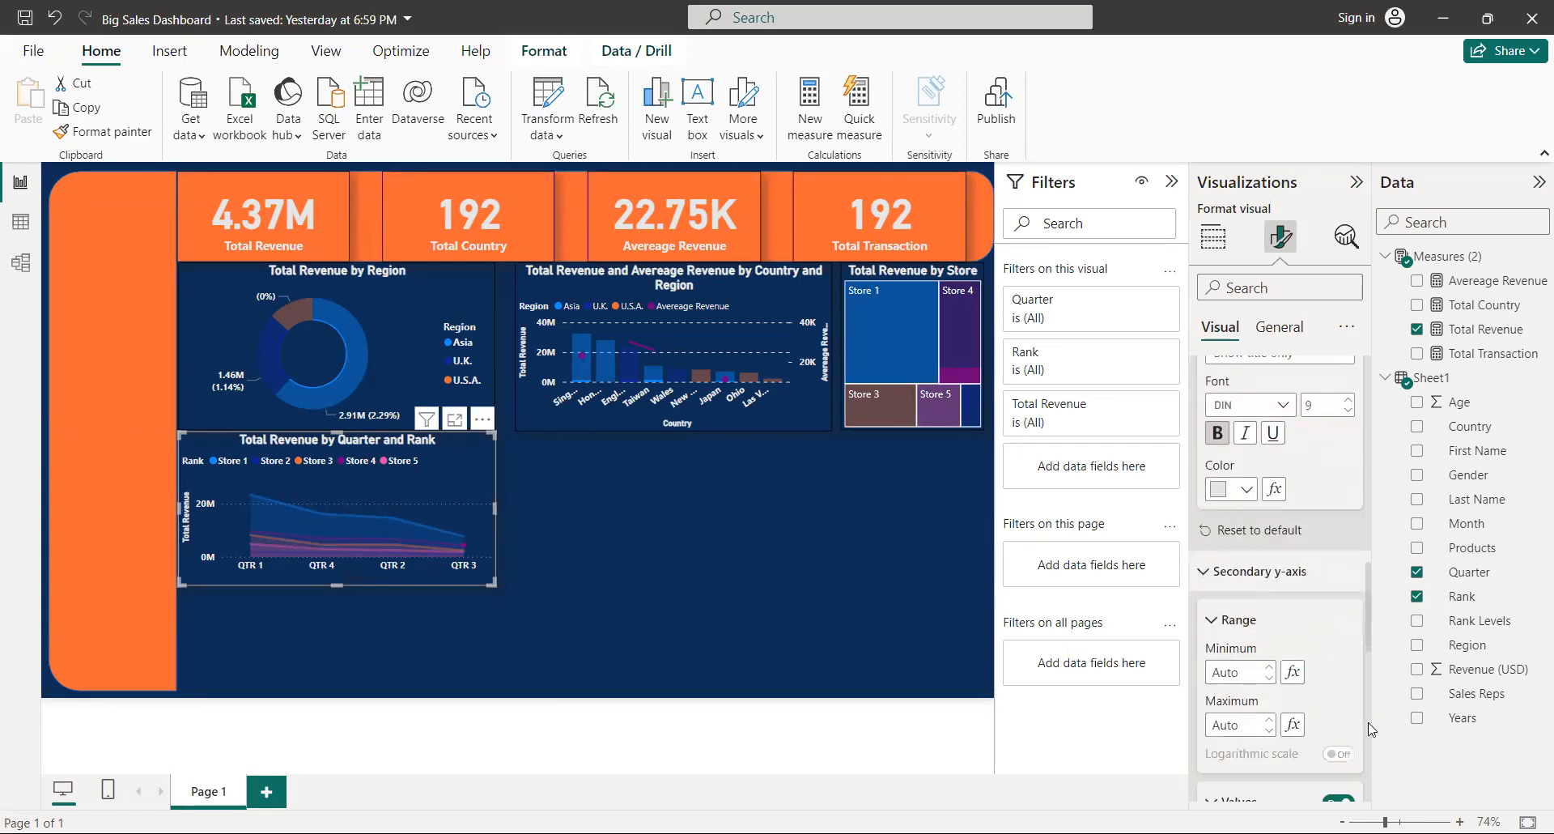
pyautogui.scroll(-5, 1370, 775)
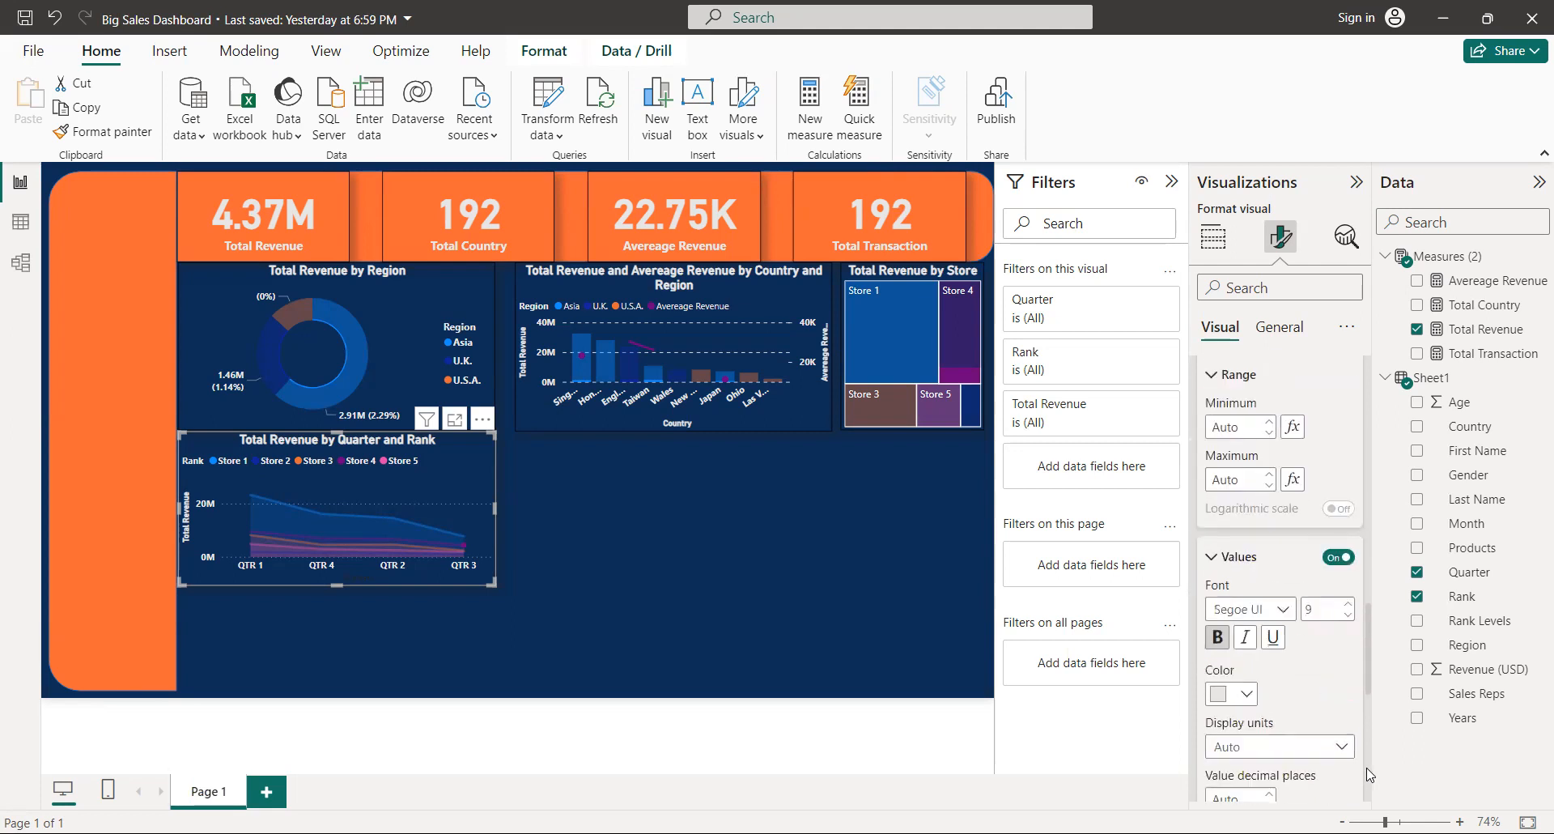
pyautogui.scroll(-5, 1368, 773)
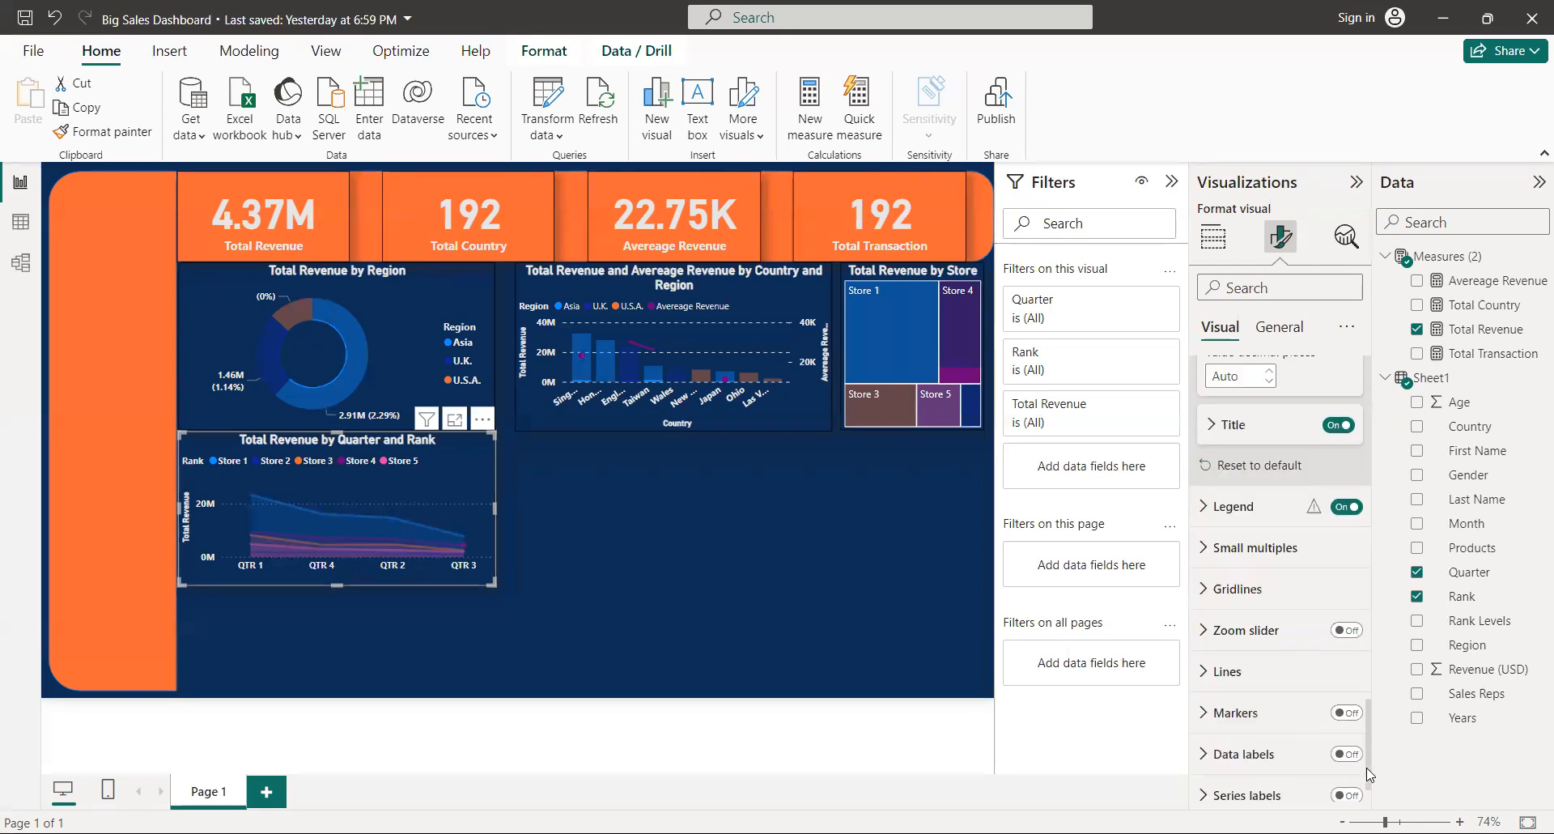
pyautogui.click(1219, 591)
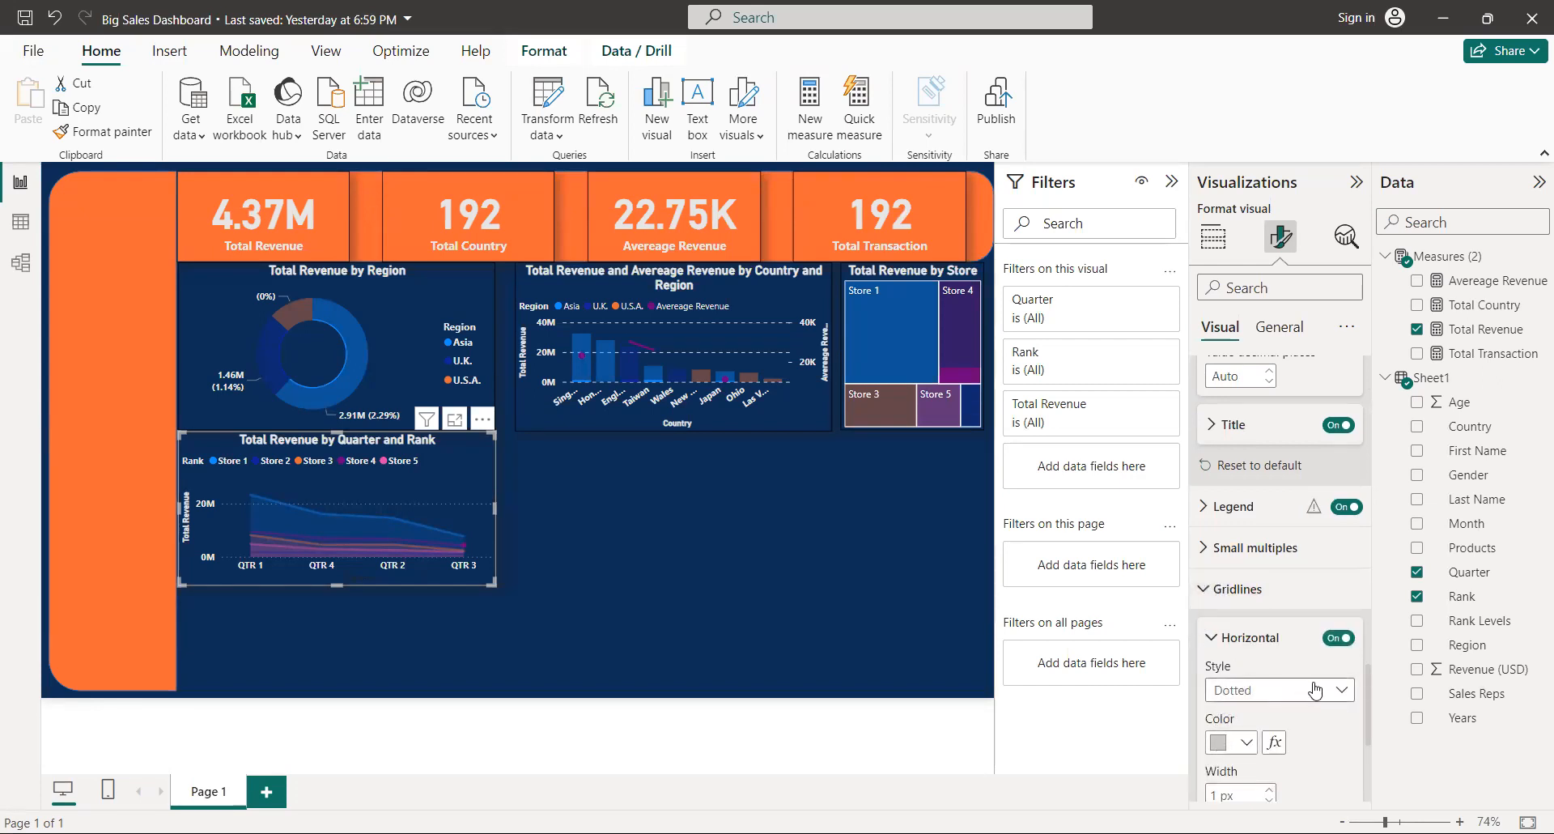
pyautogui.click(1278, 693)
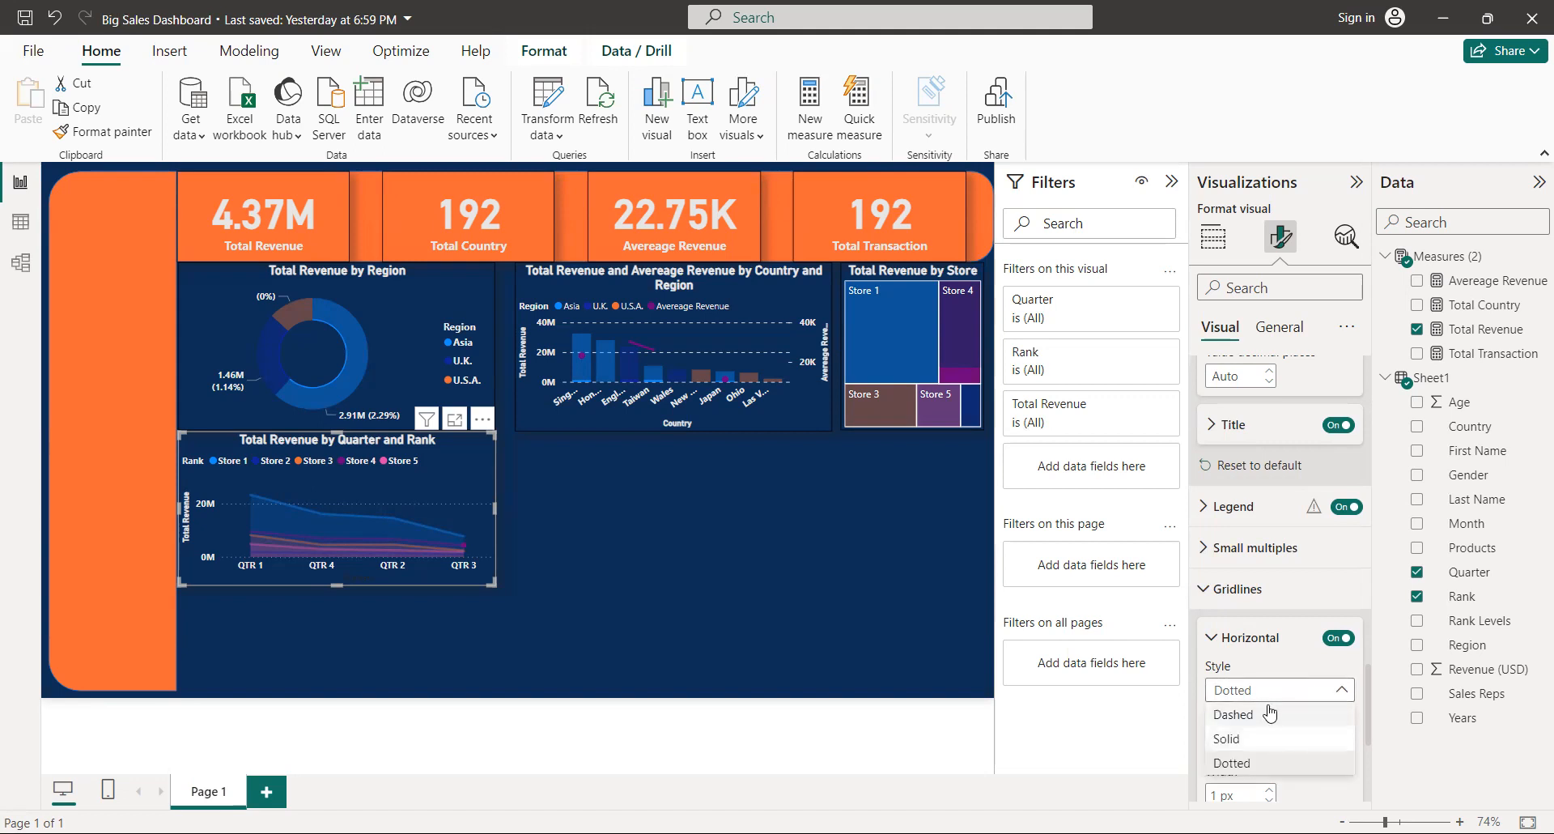
pyautogui.press('Escape')
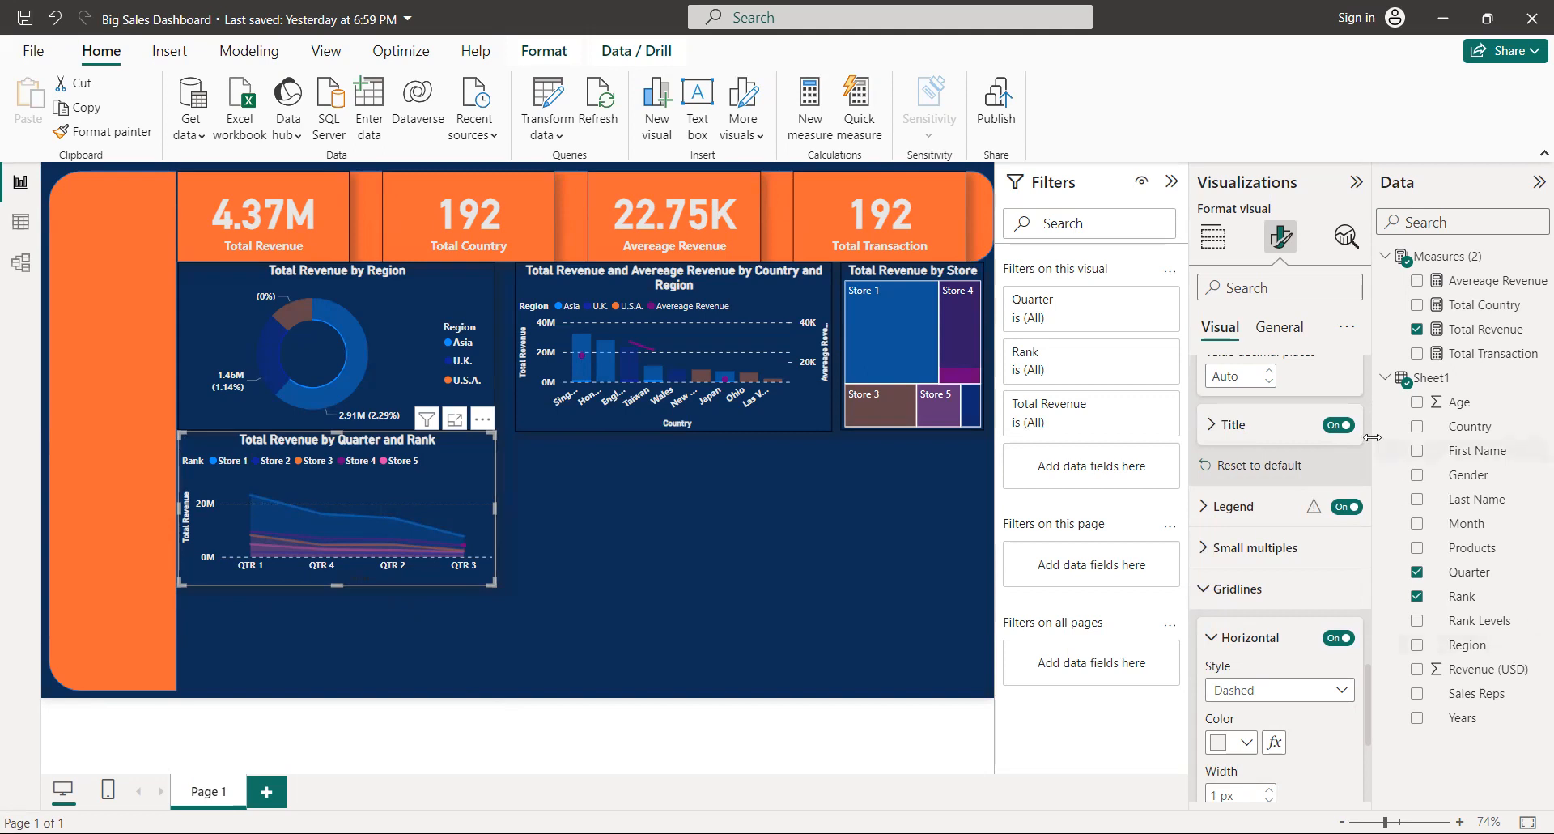
# - Make the area chart's X-axis title bold and light gray
pyautogui.scroll(8, 1370, 438)
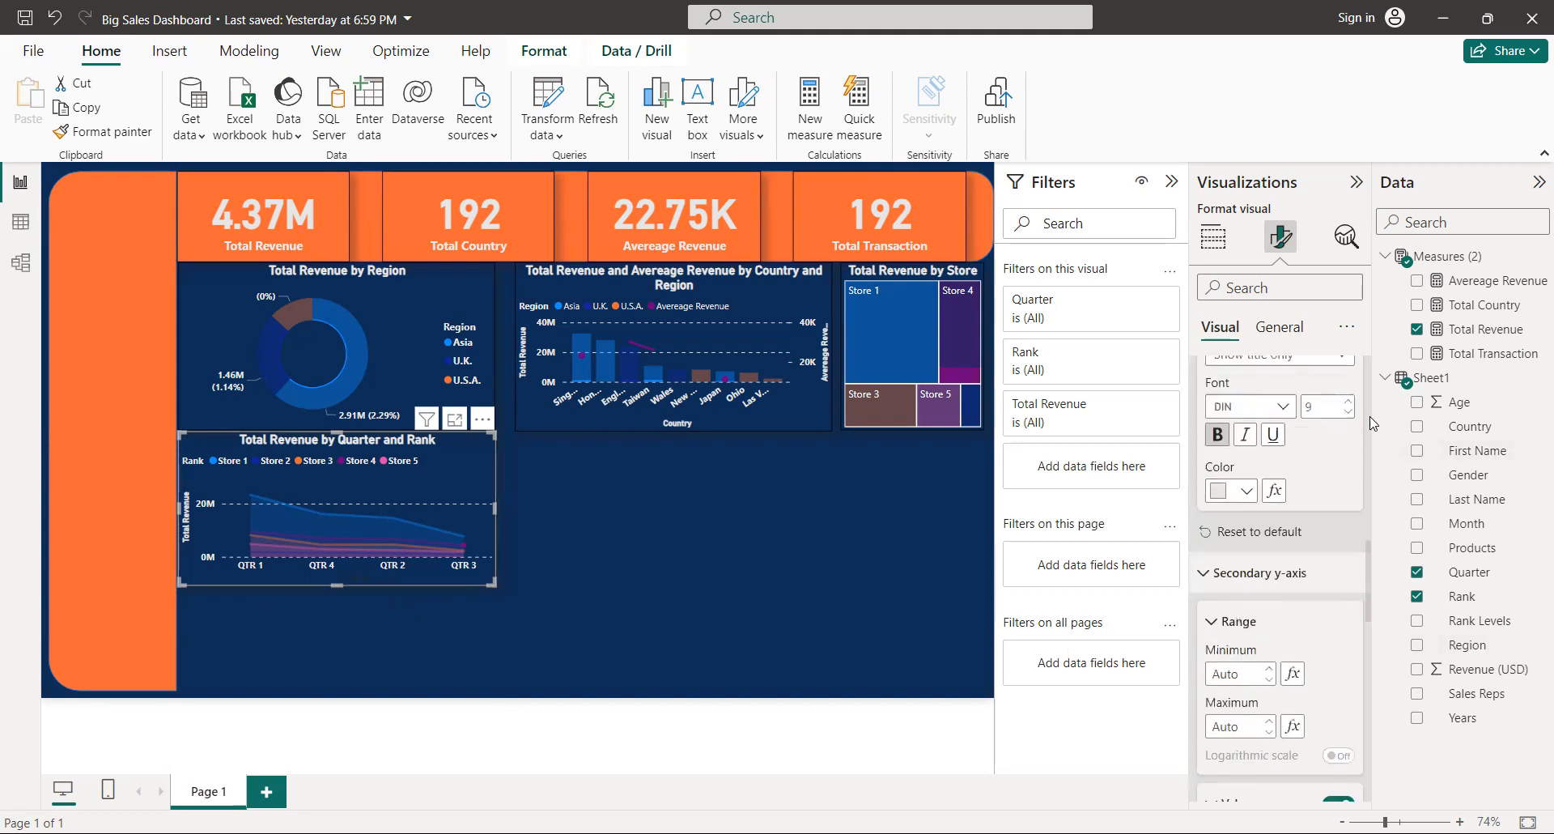
pyautogui.scroll(3, 1374, 423)
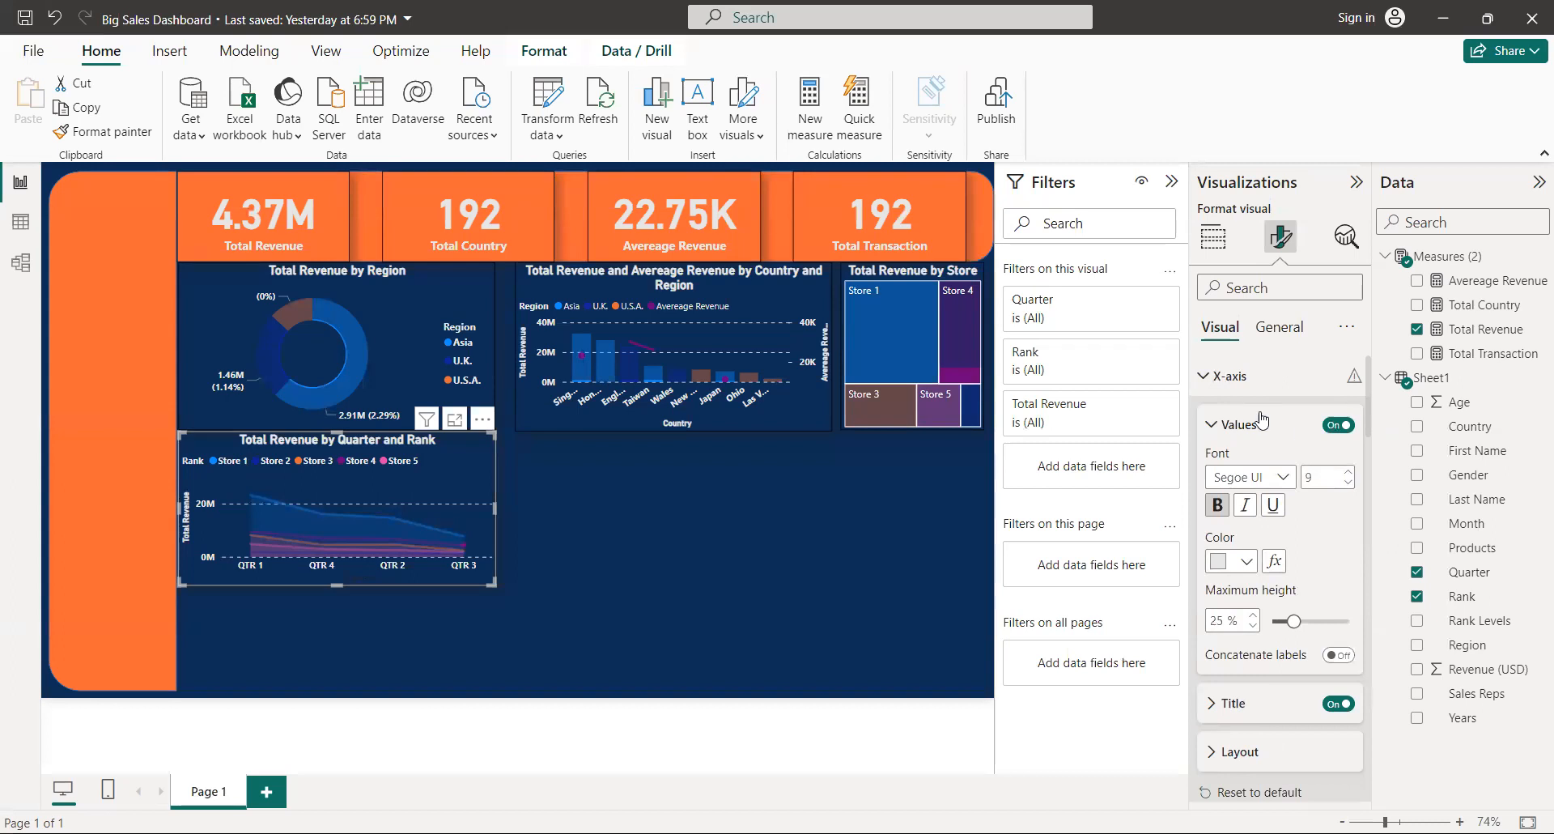
pyautogui.click(1225, 710)
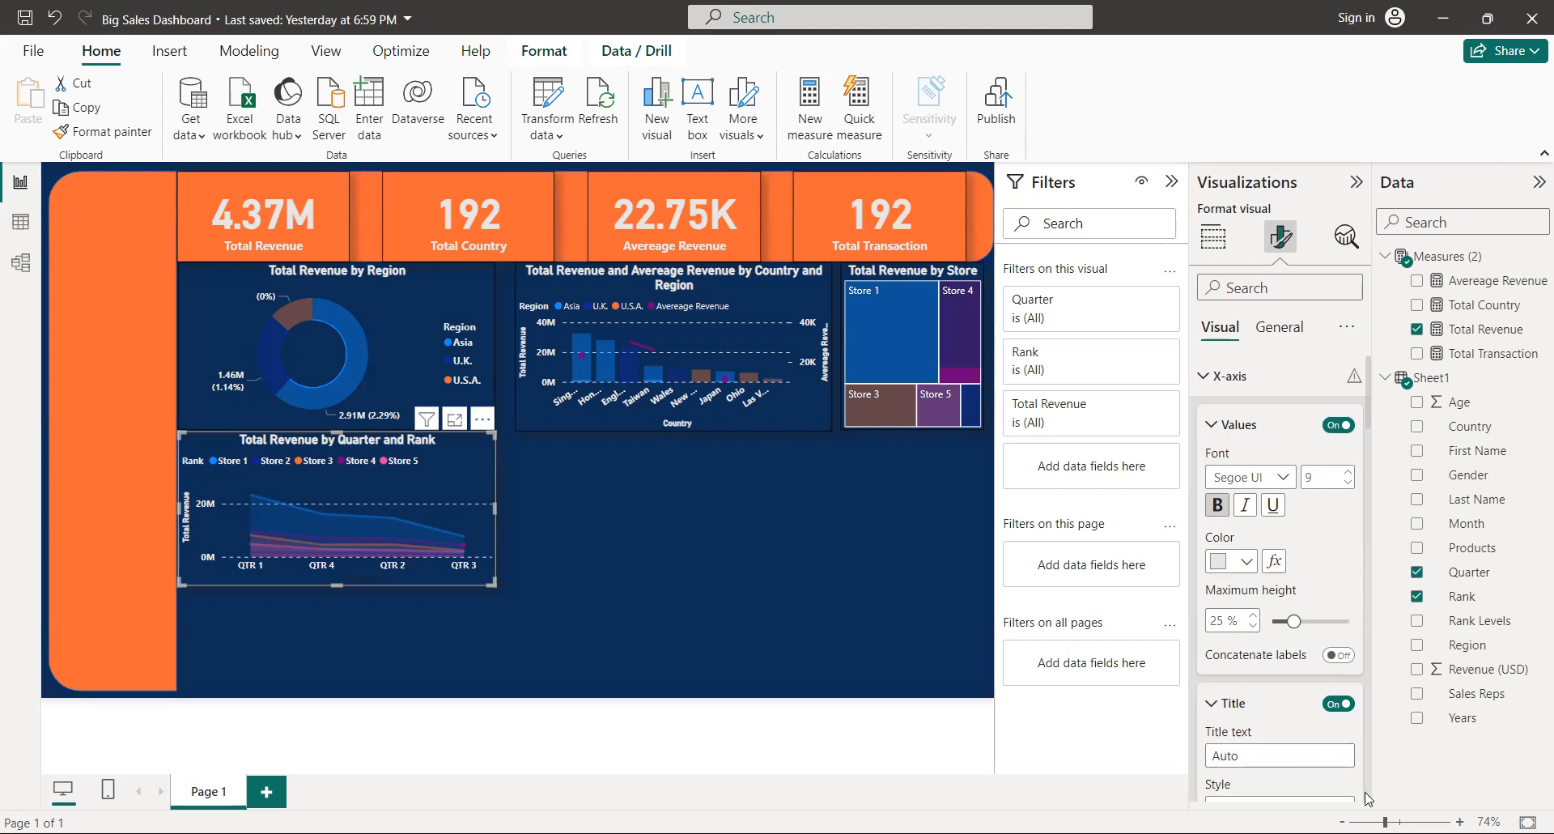
pyautogui.scroll(-6, 1371, 793)
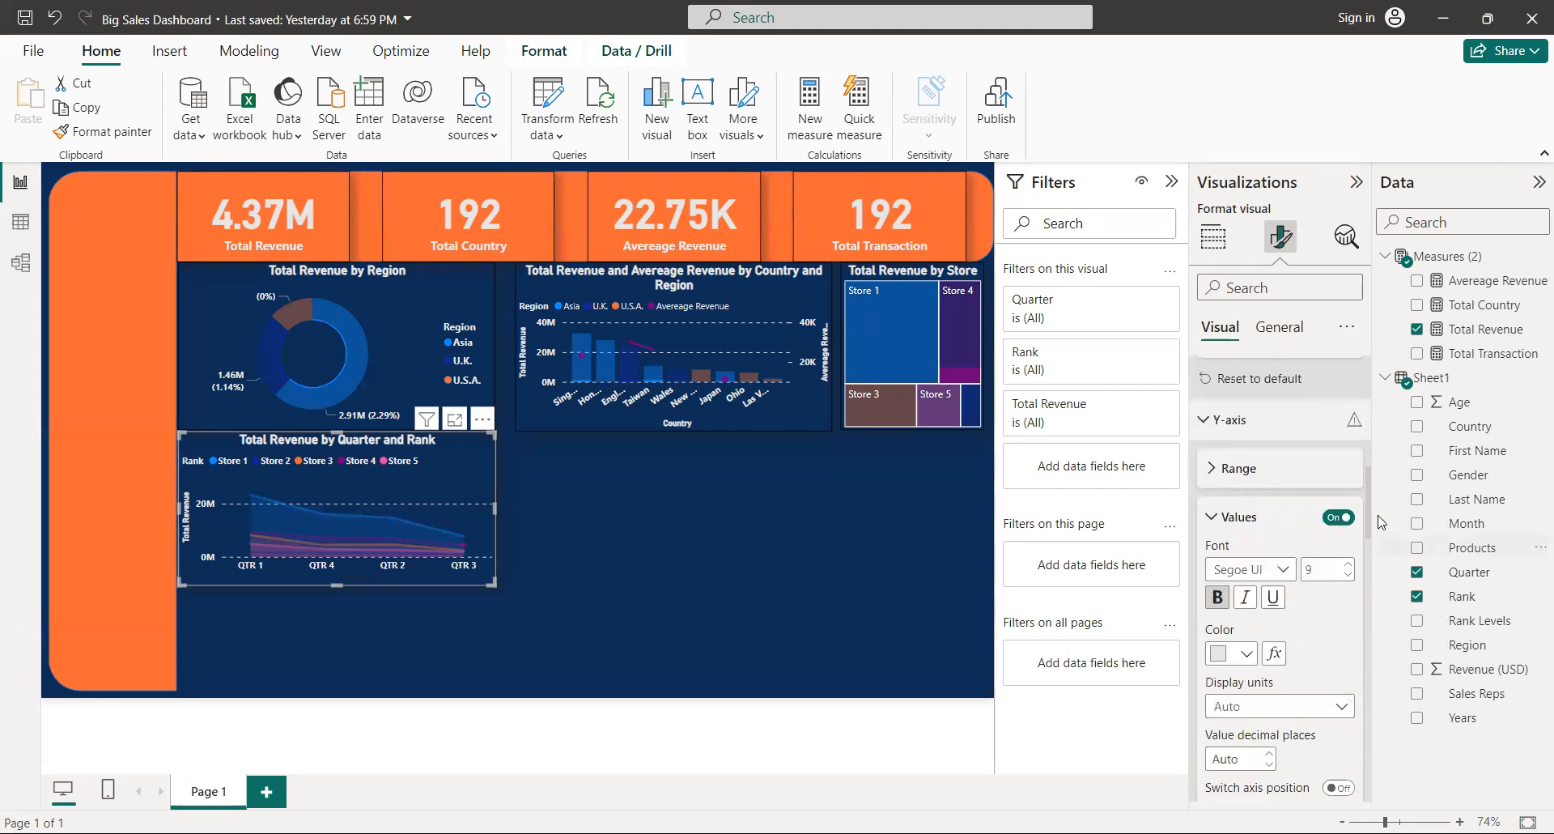
pyautogui.scroll(5, 1365, 460)
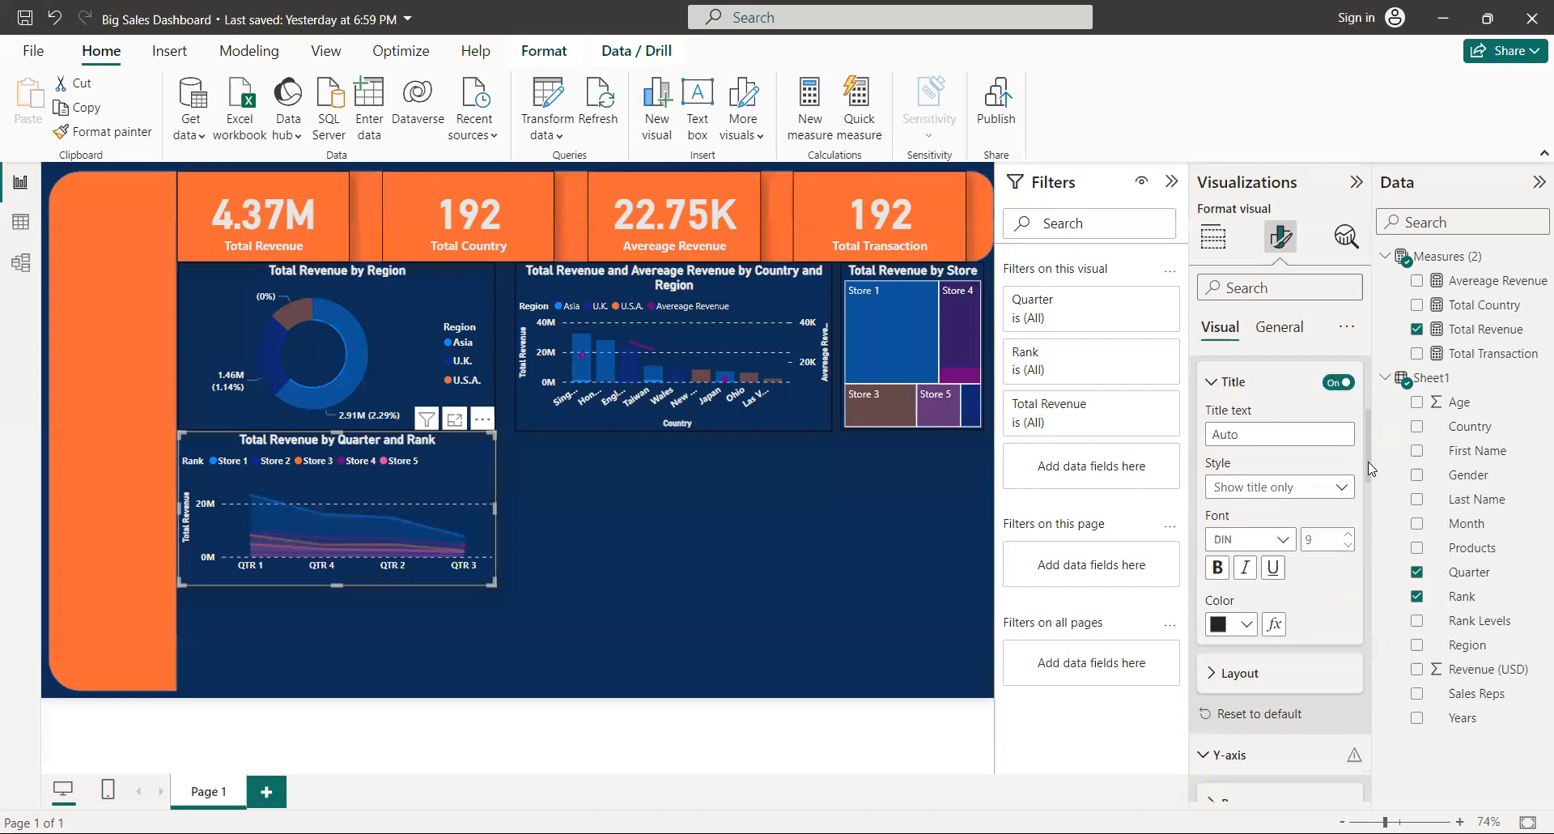
pyautogui.click(1216, 575)
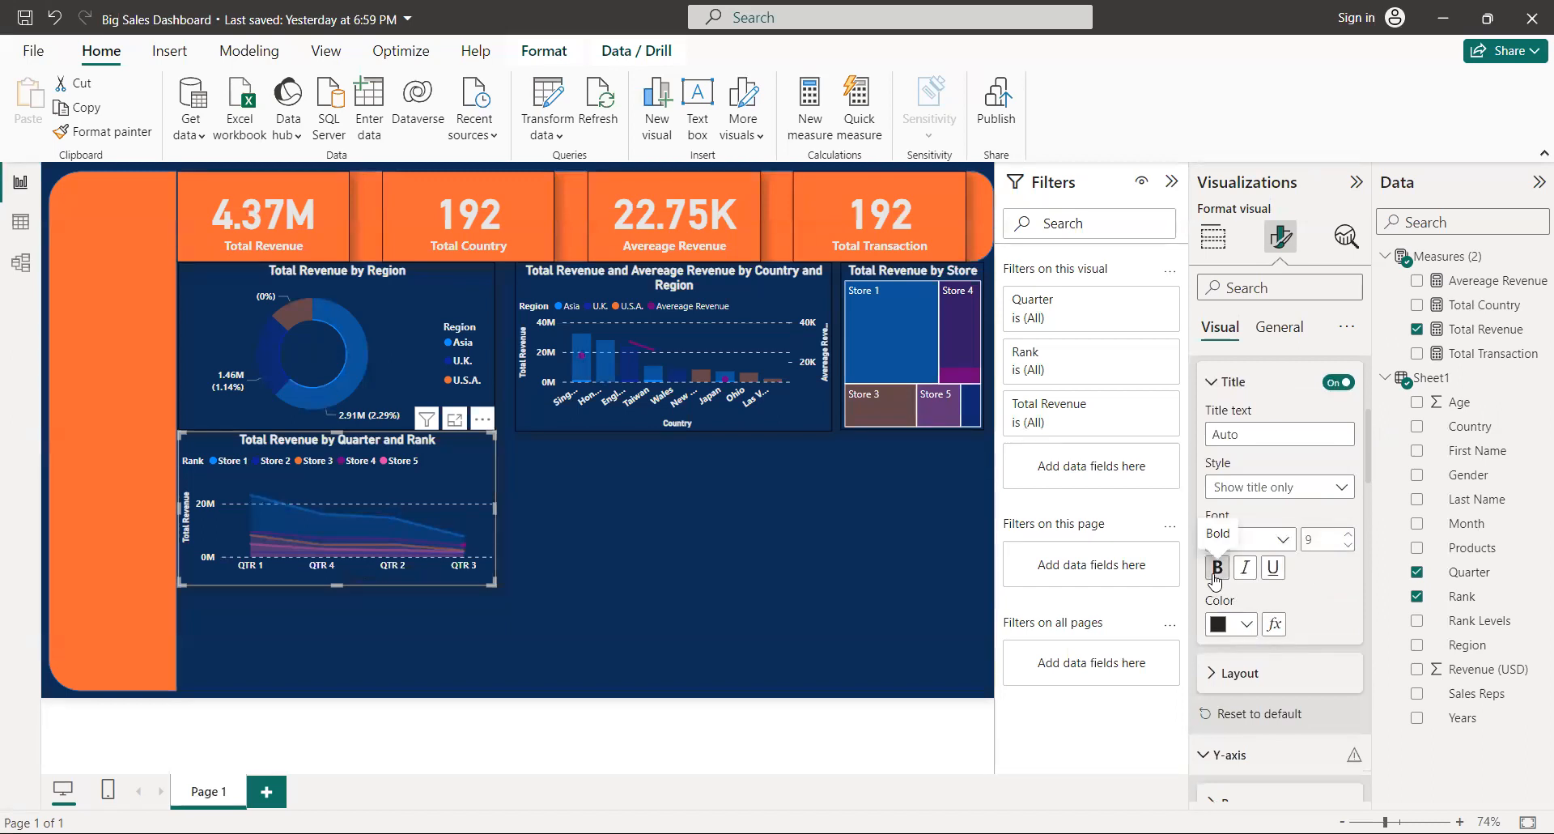
pyautogui.click(1222, 633)
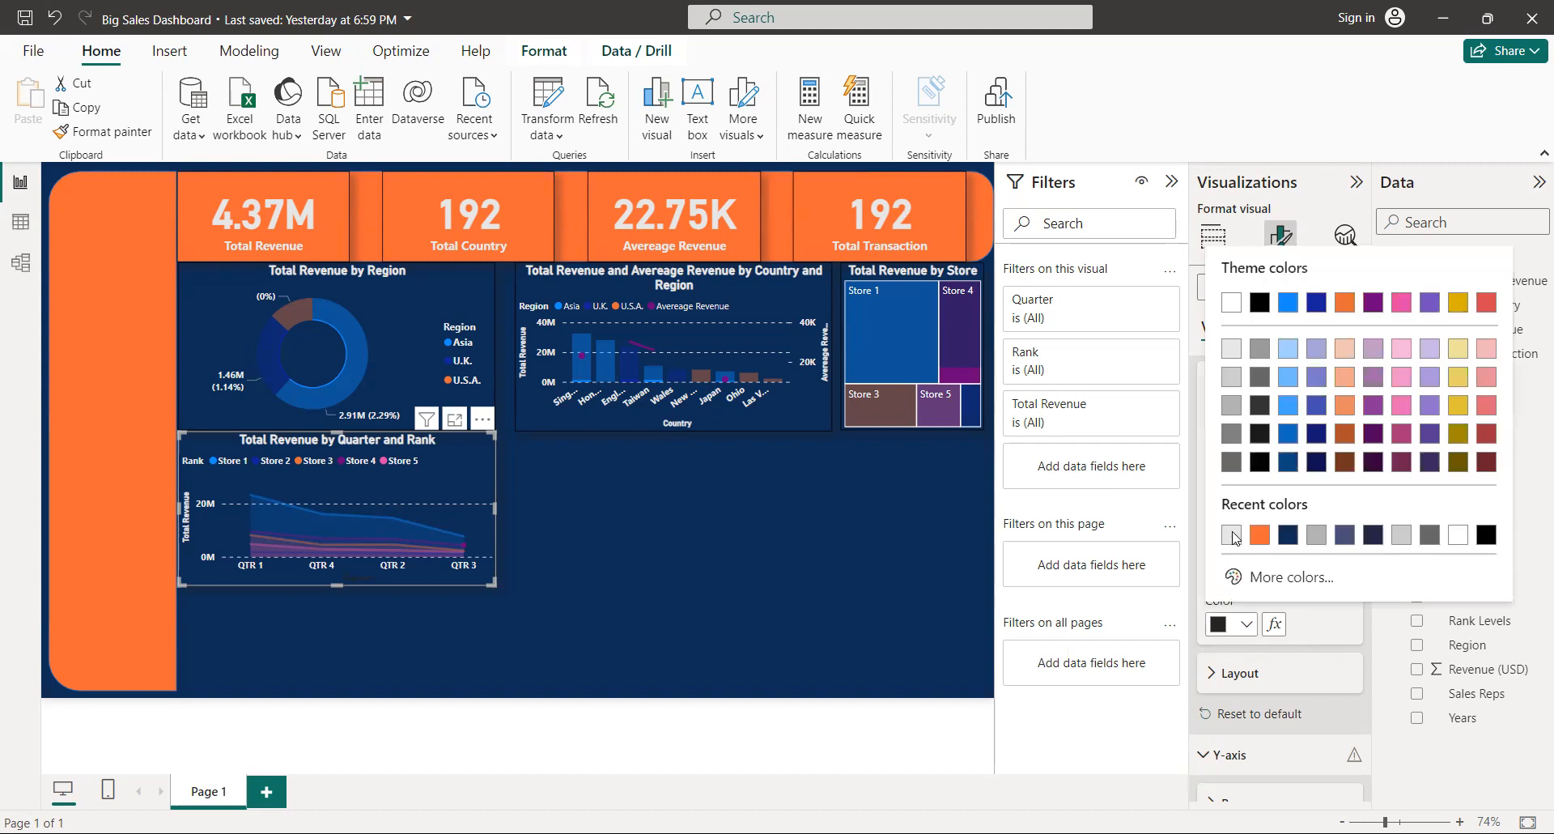
pyautogui.click(1232, 537)
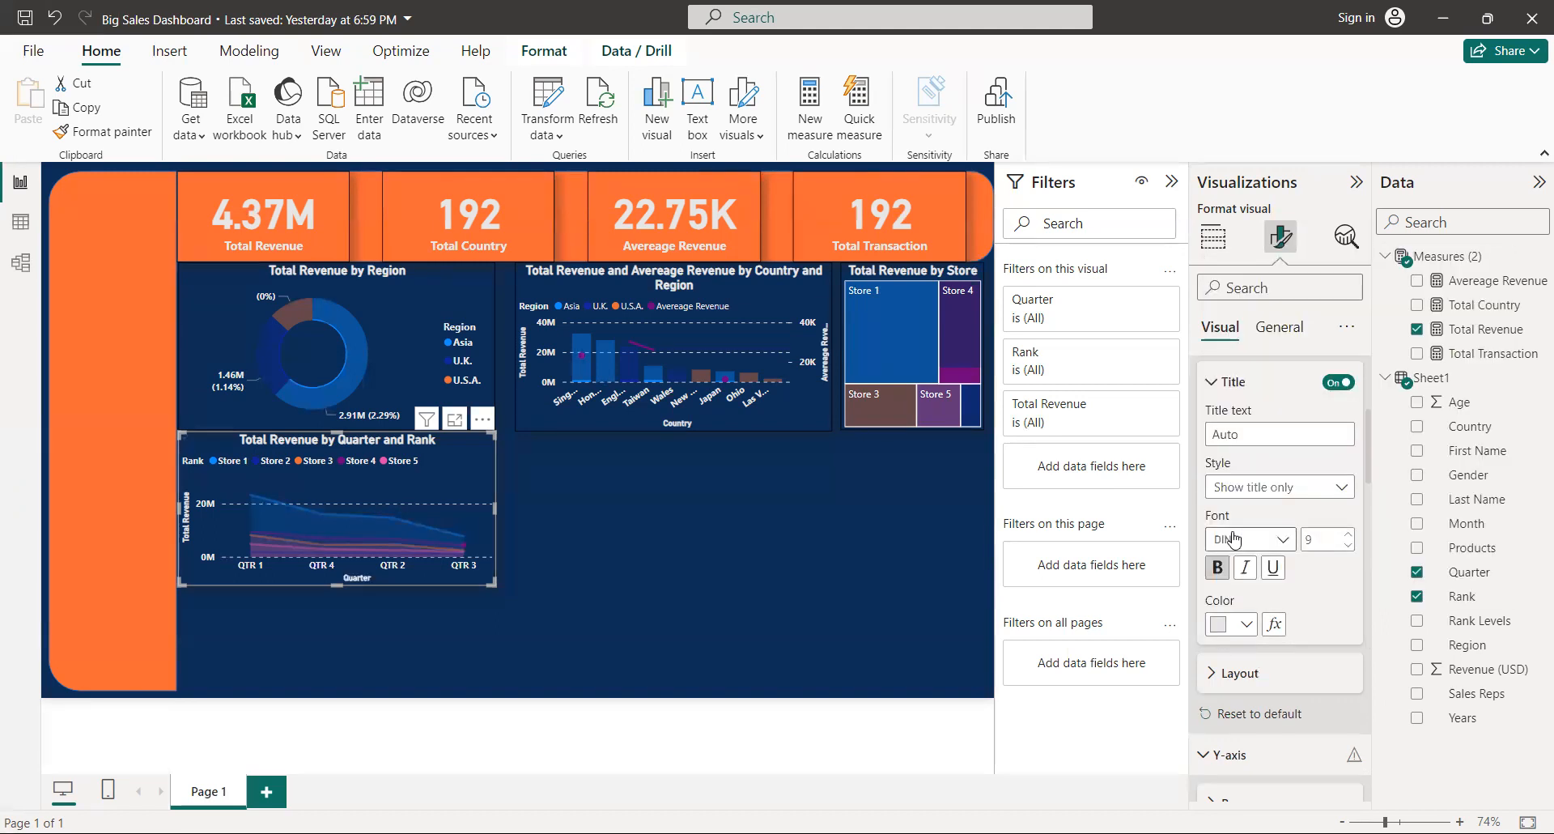
pyautogui.click(592, 637)
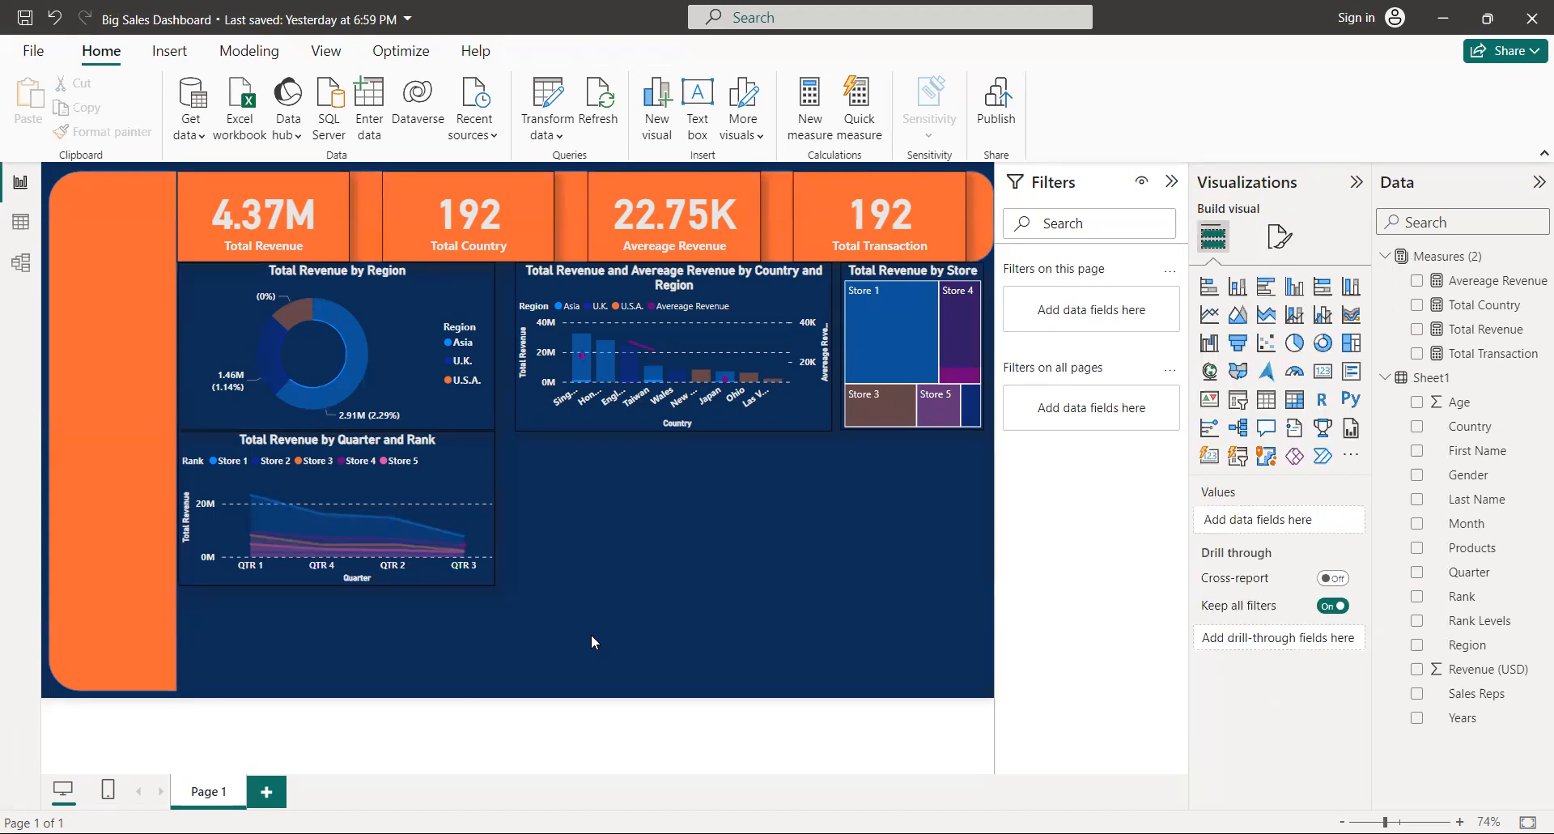
pyautogui.rightClick(441, 547)
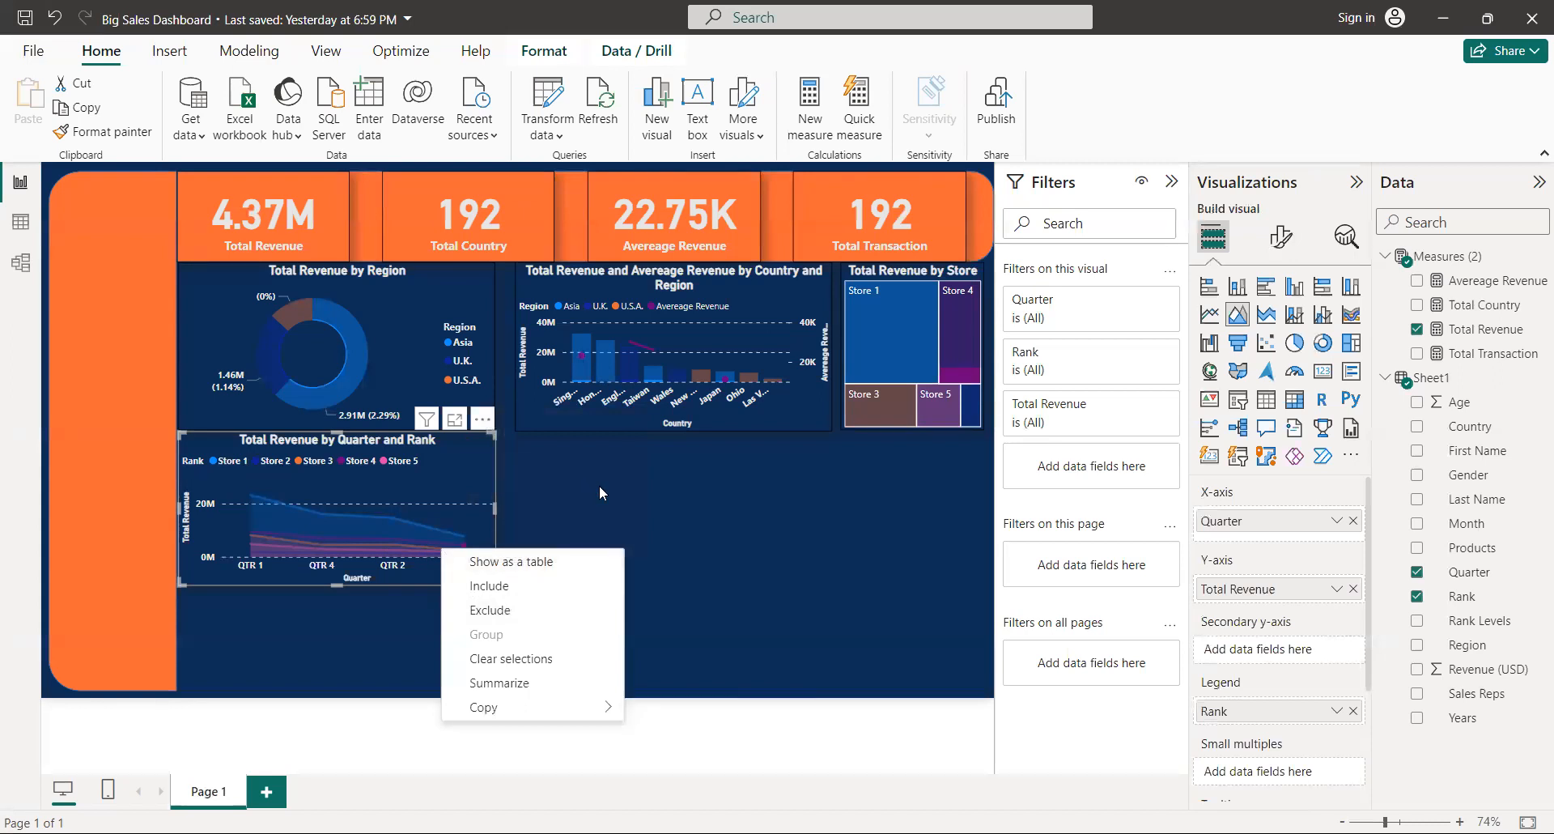
pyautogui.click(654, 531)
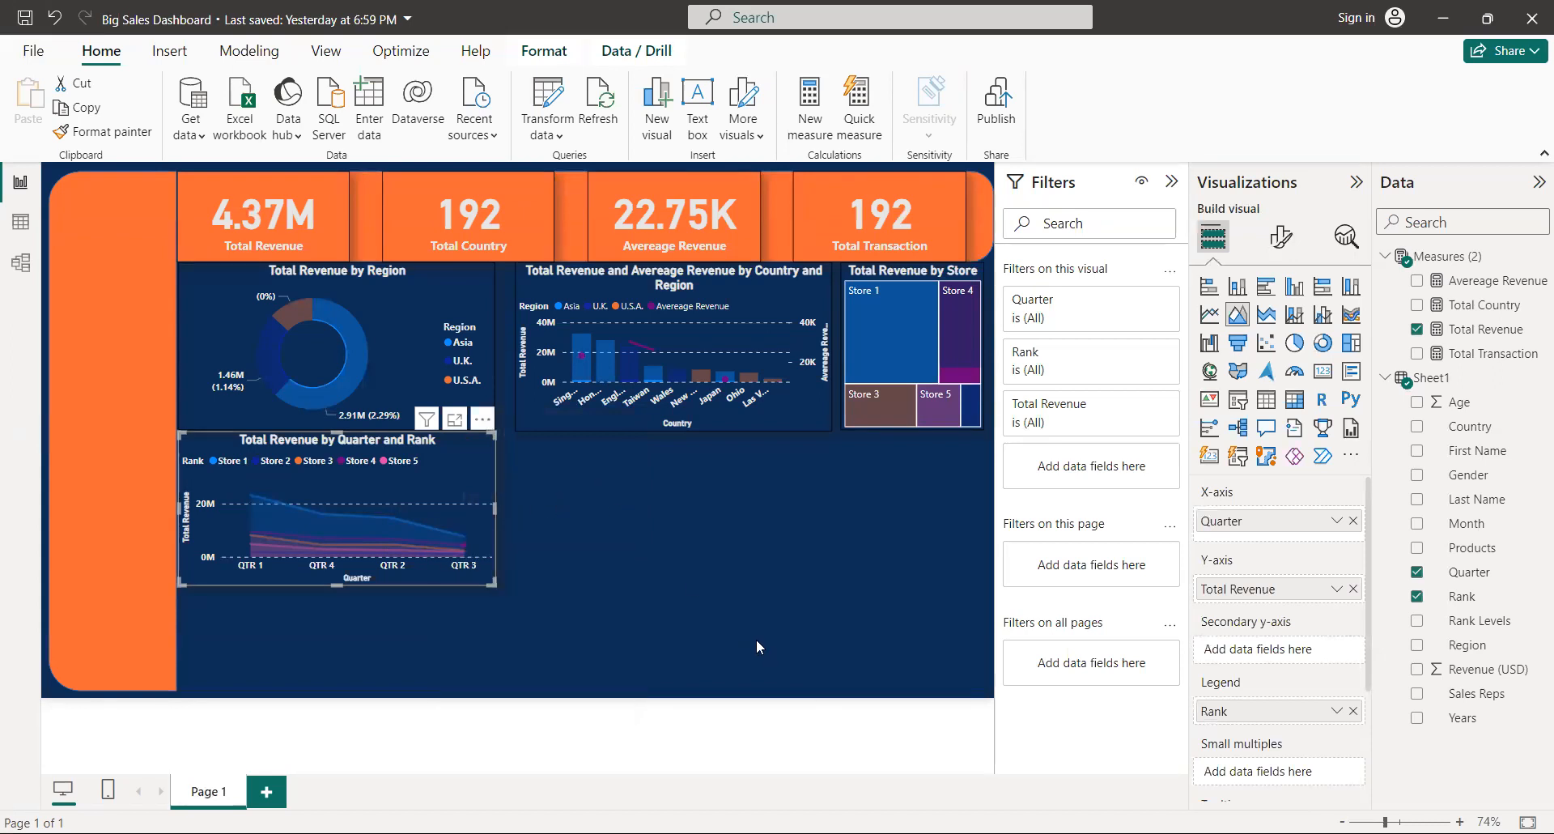
# - Insert a ribbon chart and place it beside the quarterly area chart, below the country combo chart
pyautogui.click(723, 593)
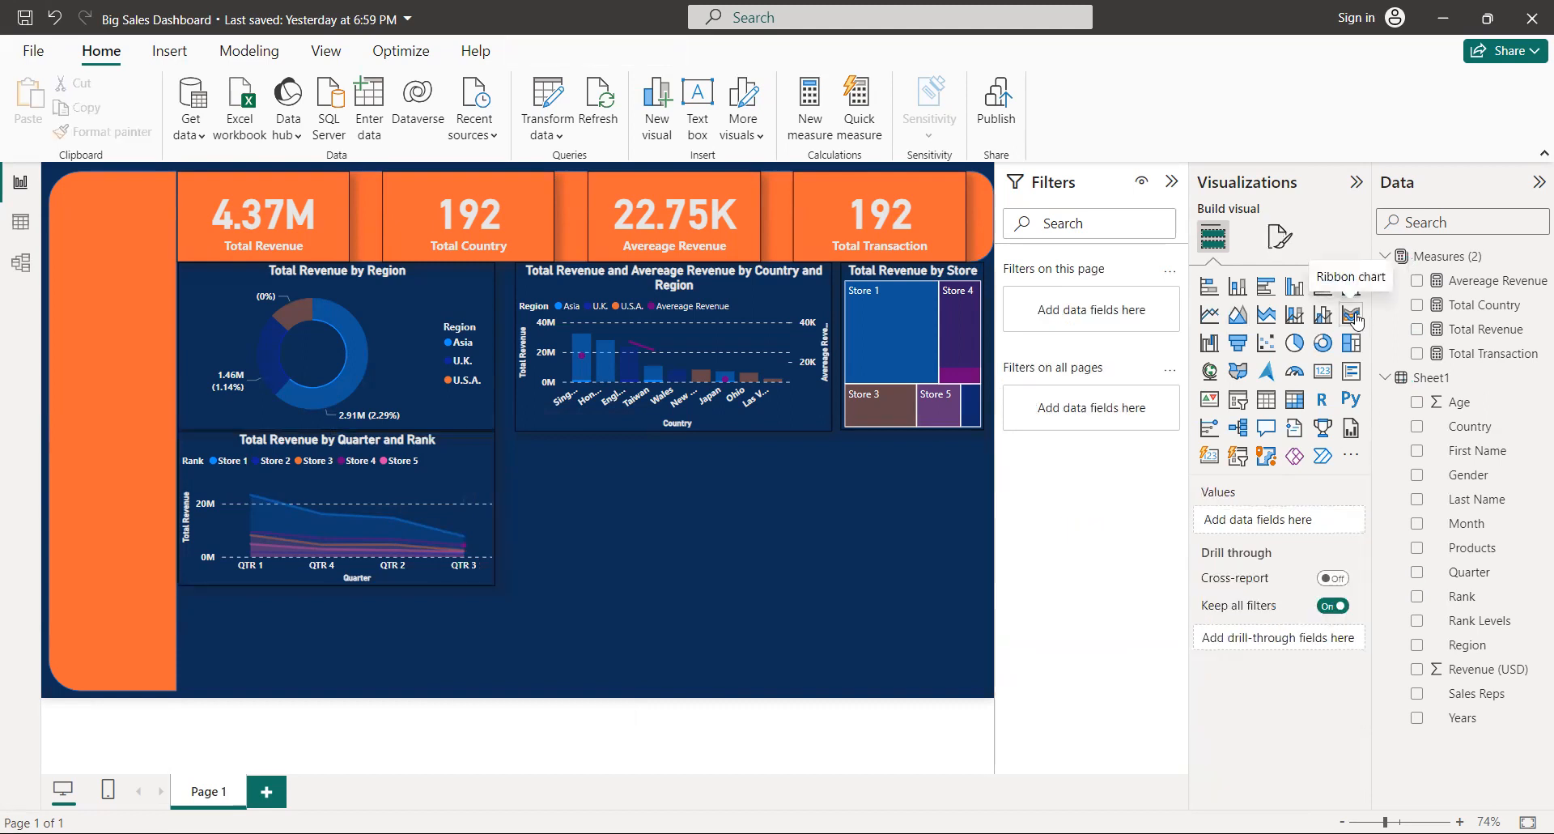
pyautogui.click(1356, 320)
pyautogui.moveTo(469, 666); pyautogui.dragTo(776, 520)
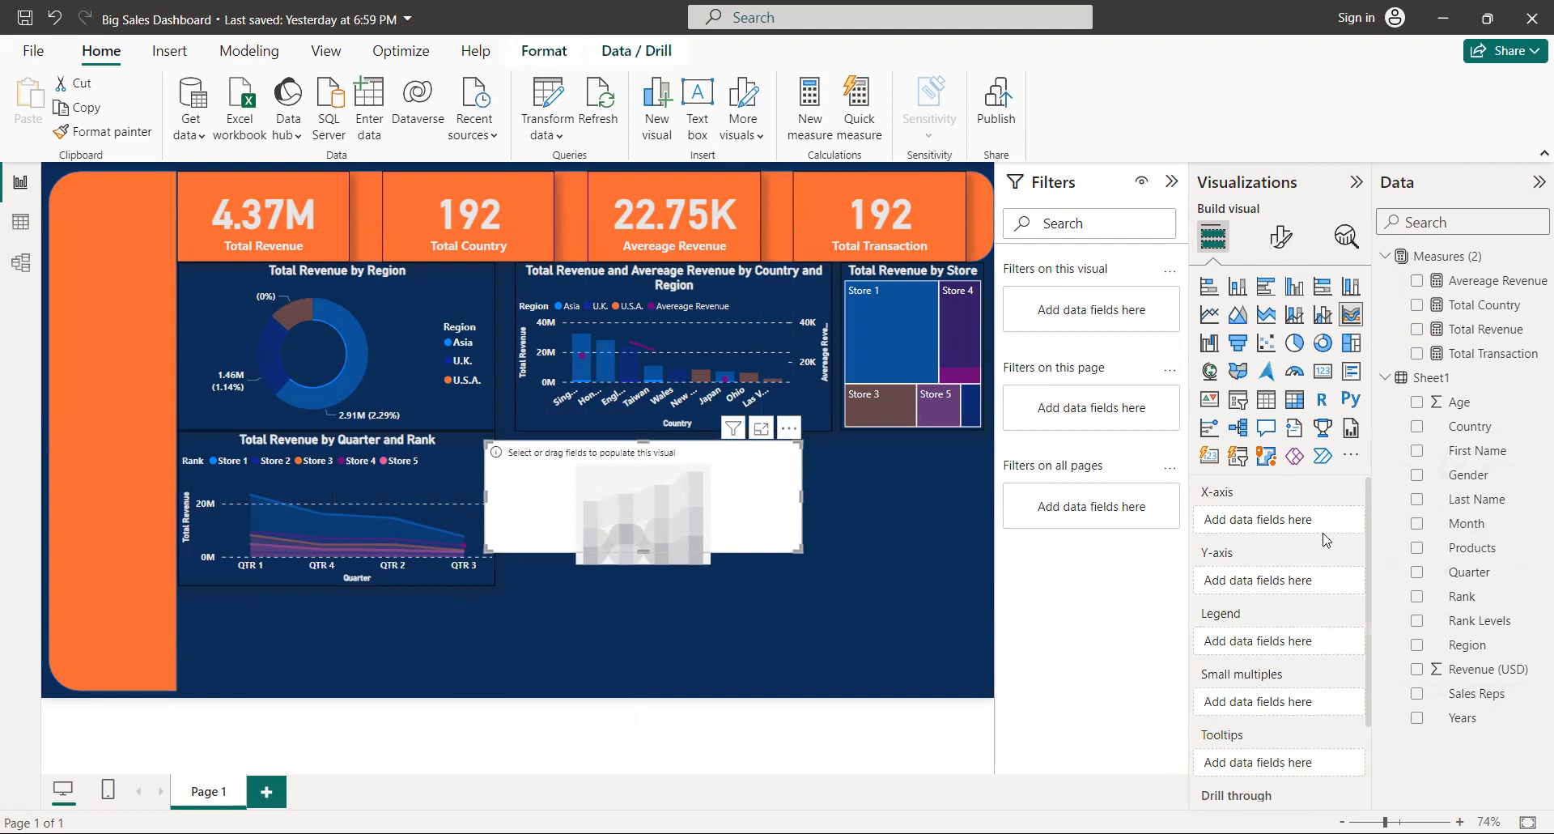
# - Assign Products to the ribbon chart's X-axis, Total Revenue to its Y-axis and Rank to its legend
pyautogui.moveTo(1494, 554); pyautogui.dragTo(1309, 530)
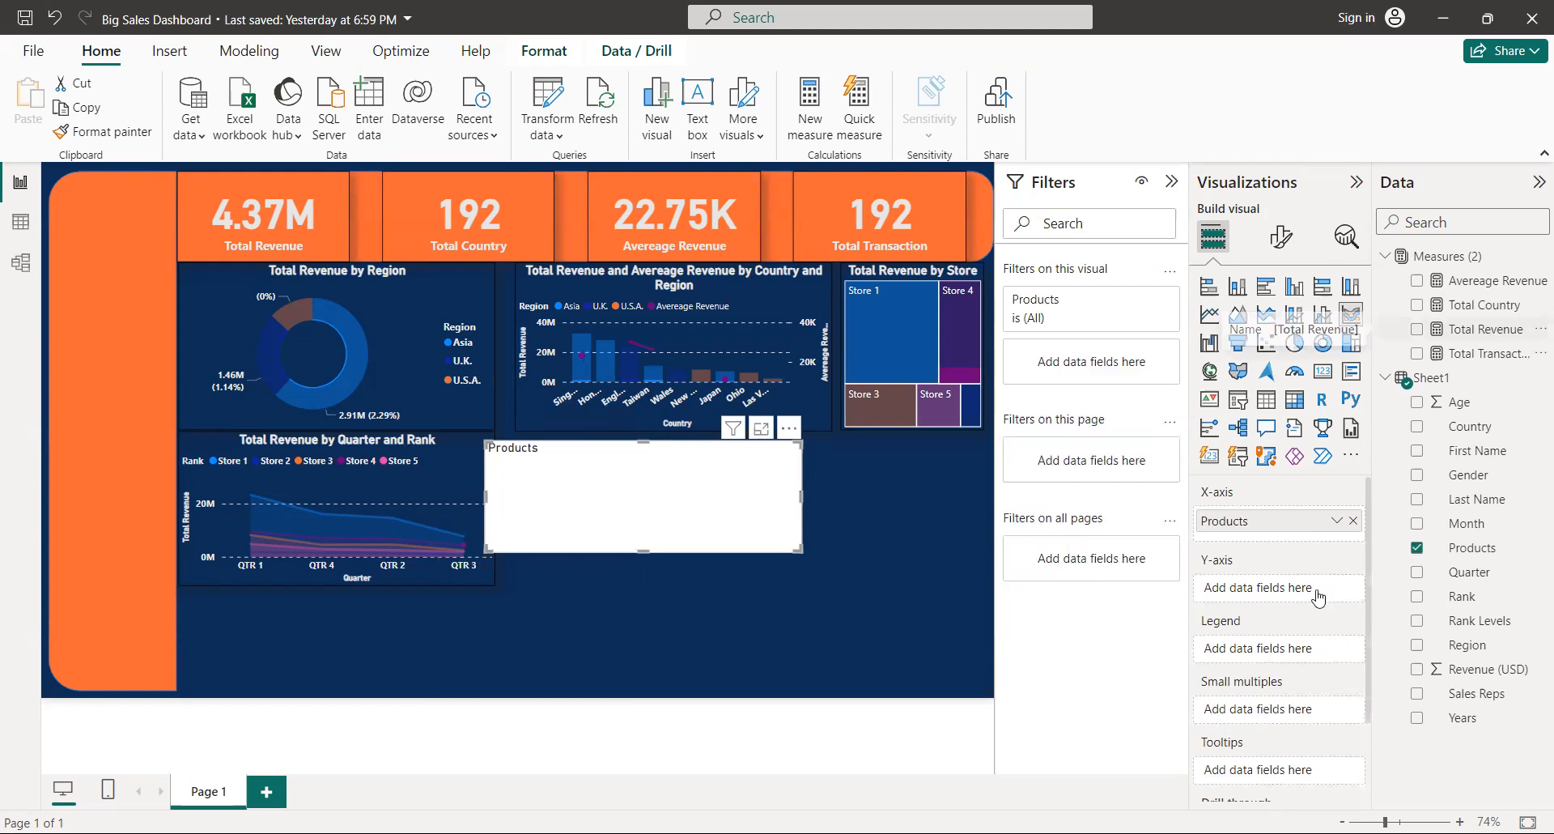
pyautogui.moveTo(1320, 598); pyautogui.dragTo(1320, 597)
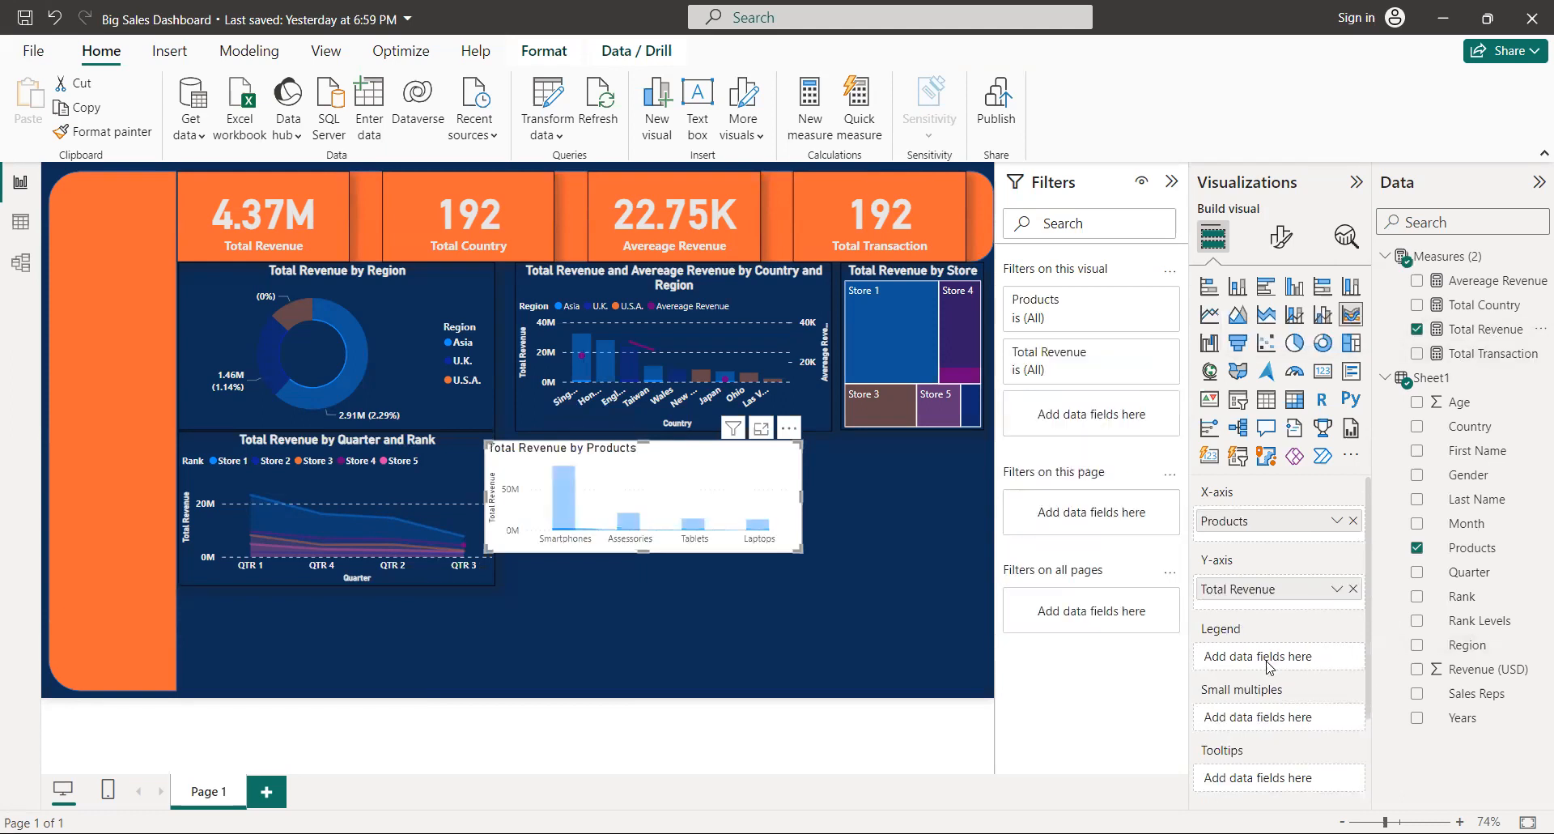
pyautogui.moveTo(1464, 598); pyautogui.dragTo(1293, 663)
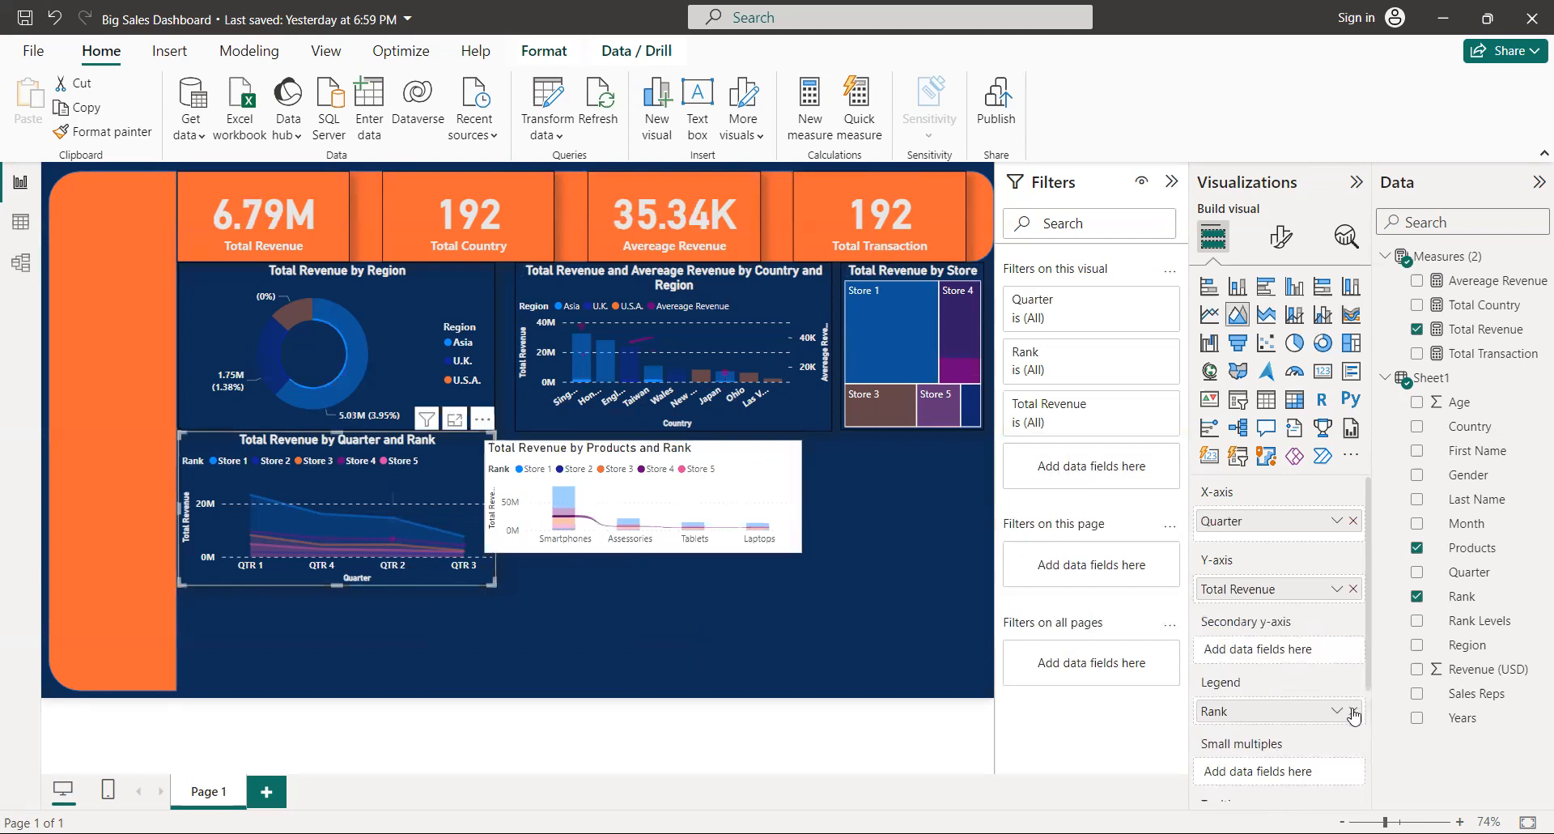
# - Remove Rank from the quarterly area chart's legend and clear the cross-highlighting on the page
pyautogui.click(1353, 711)
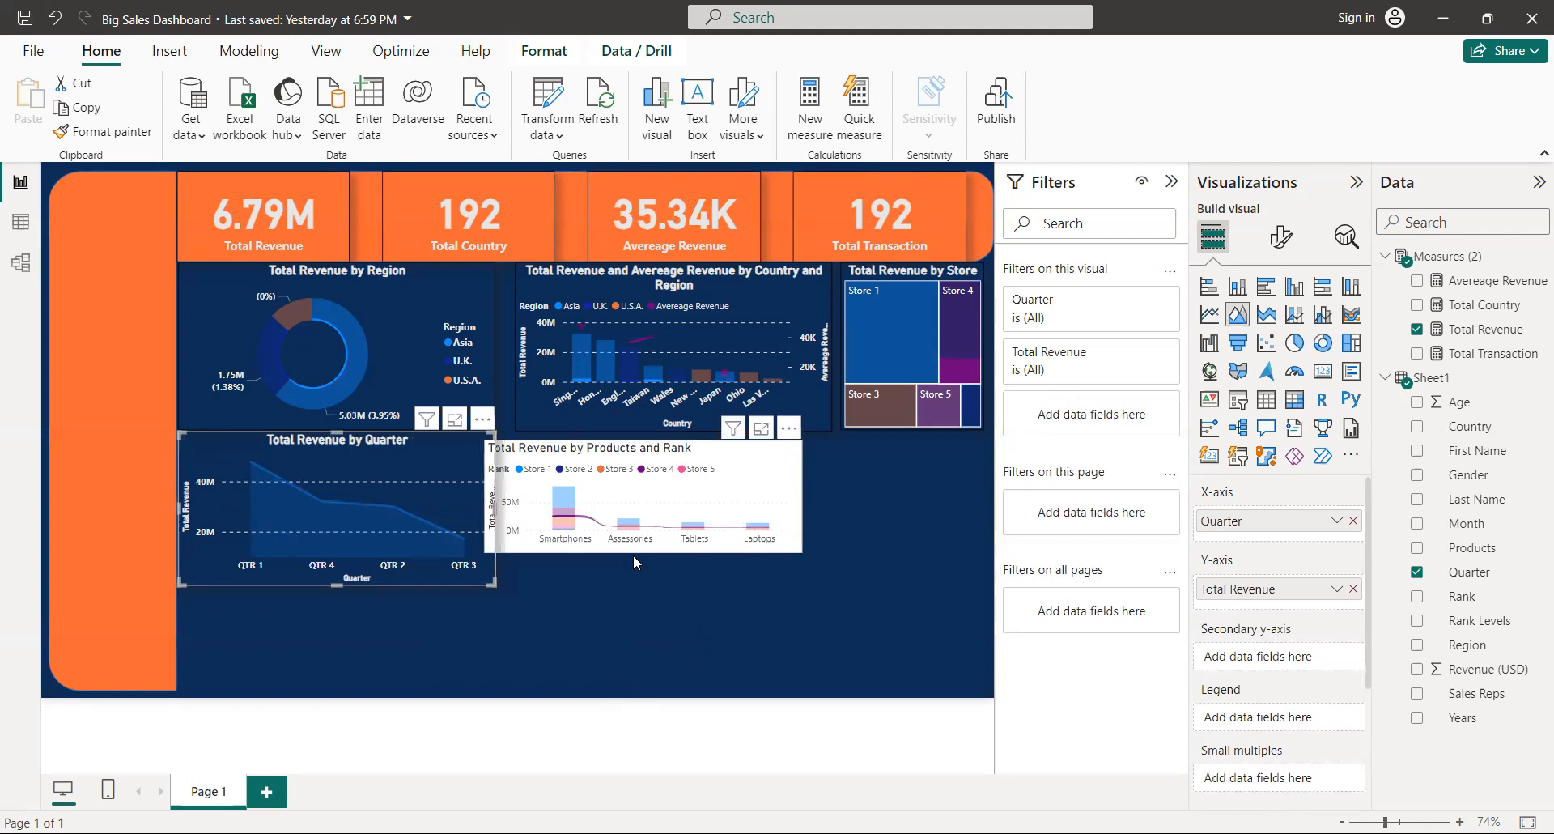
pyautogui.rightClick(369, 522)
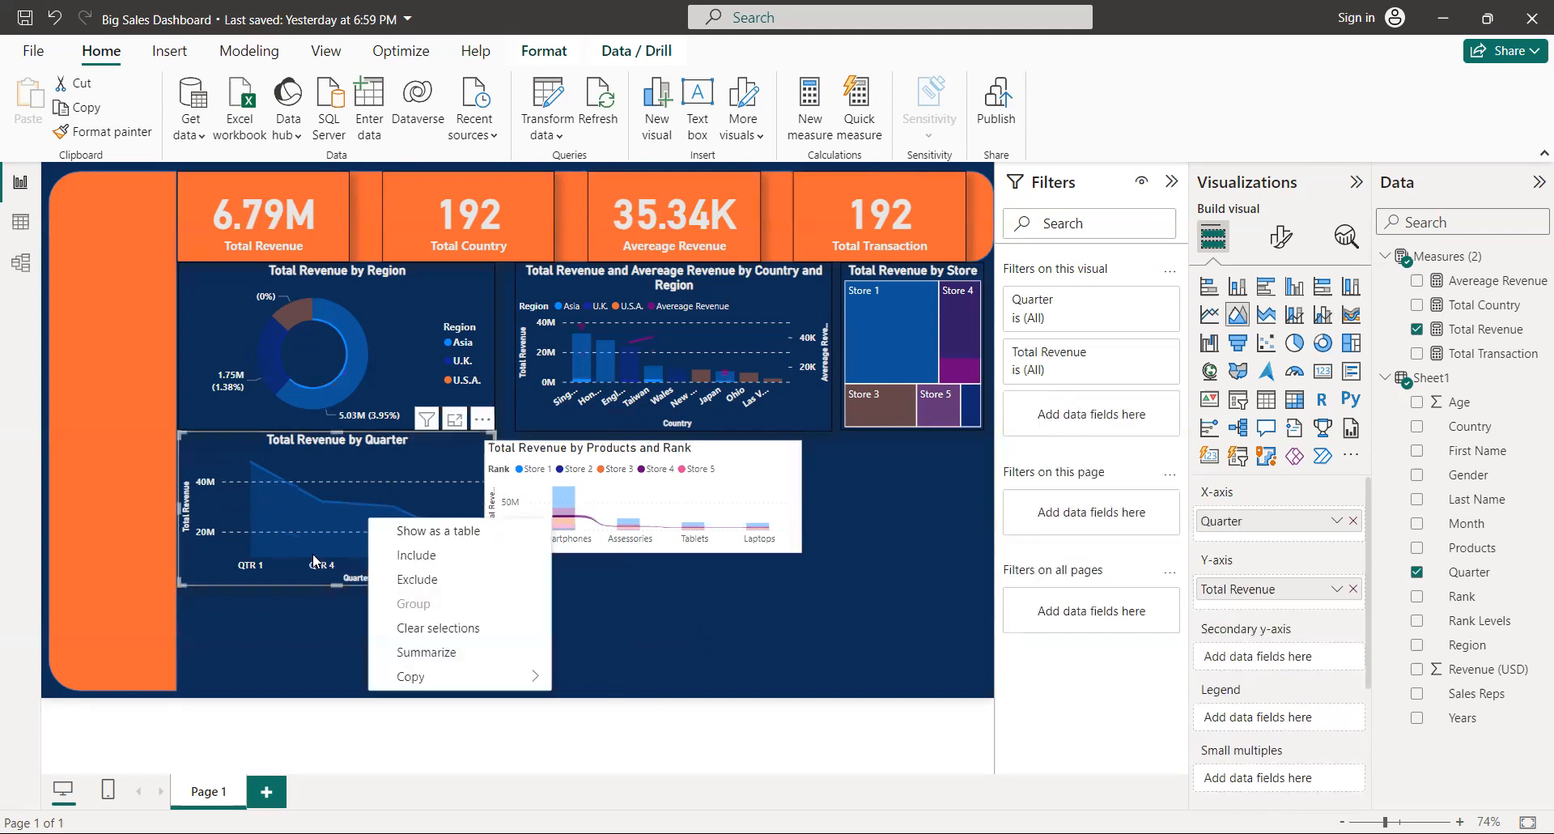
pyautogui.click(308, 545)
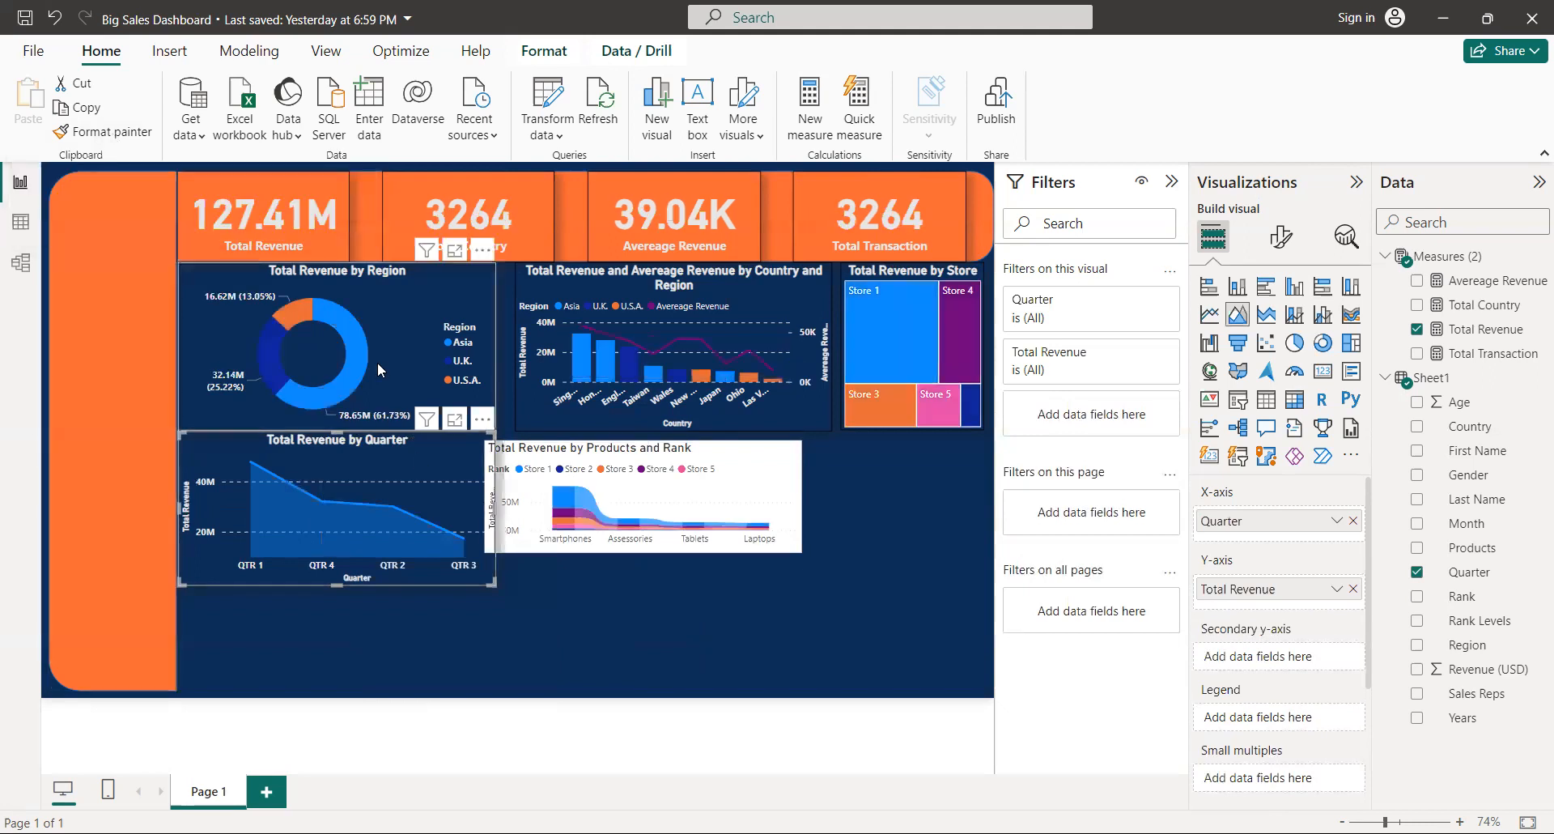
# - Copy the formatting of the Total Revenue by Region donut chart onto the ribbon chart with Format painter
pyautogui.click(273, 279)
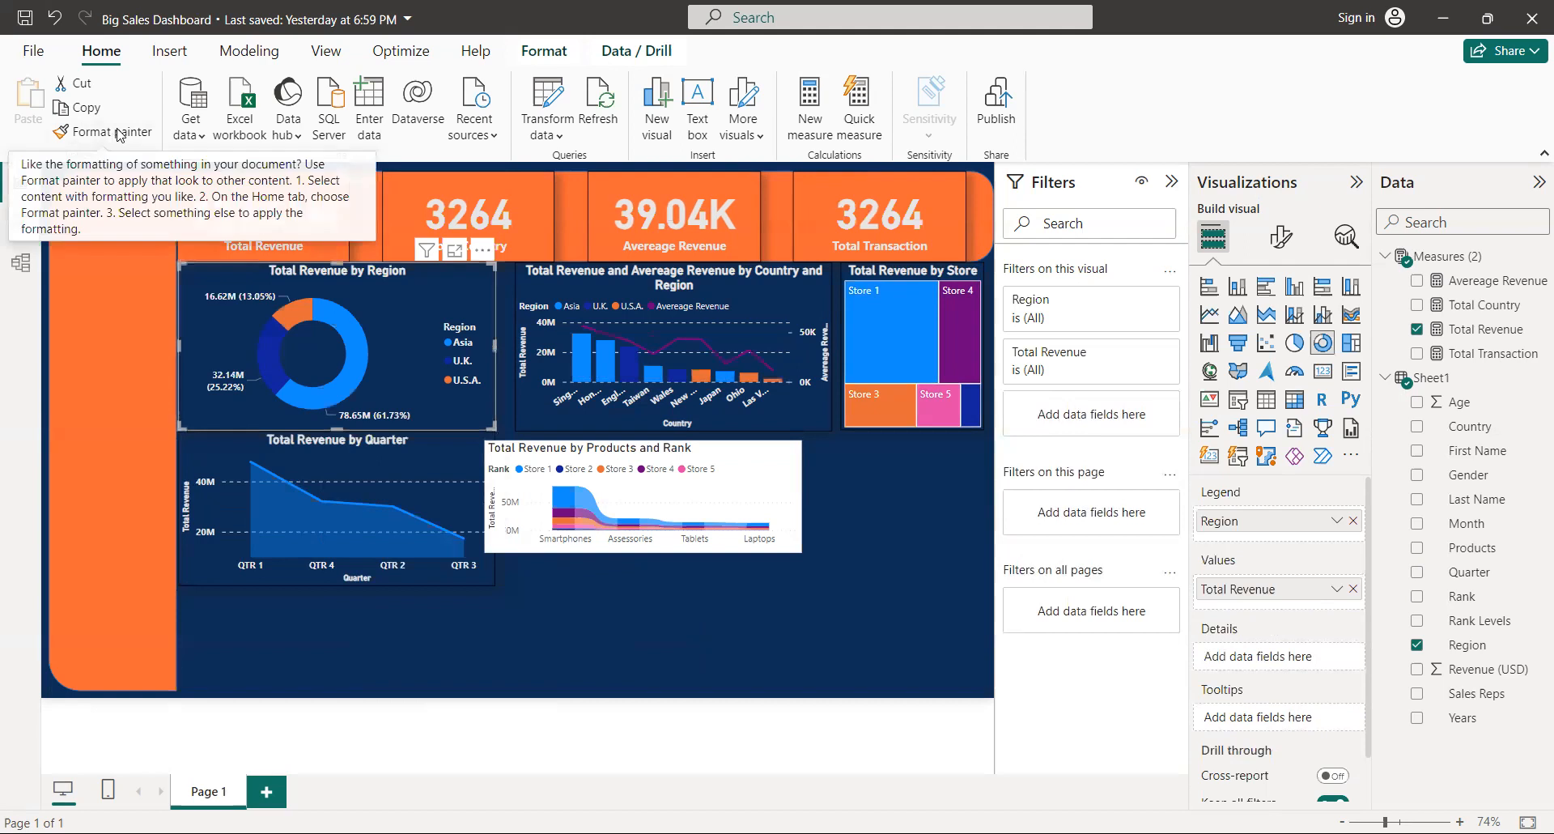
pyautogui.click(119, 135)
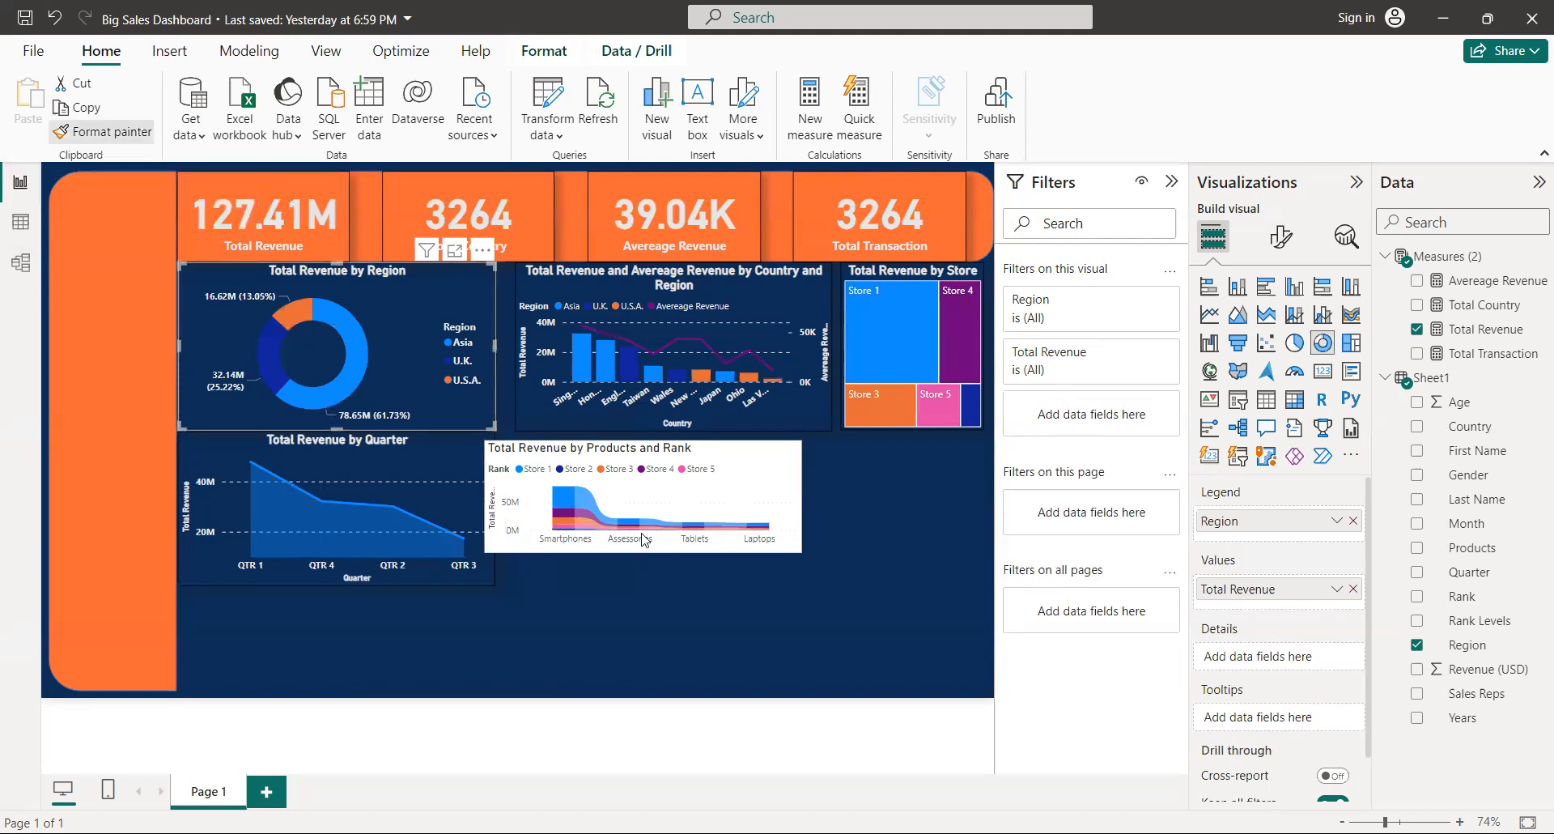
pyautogui.click(704, 484)
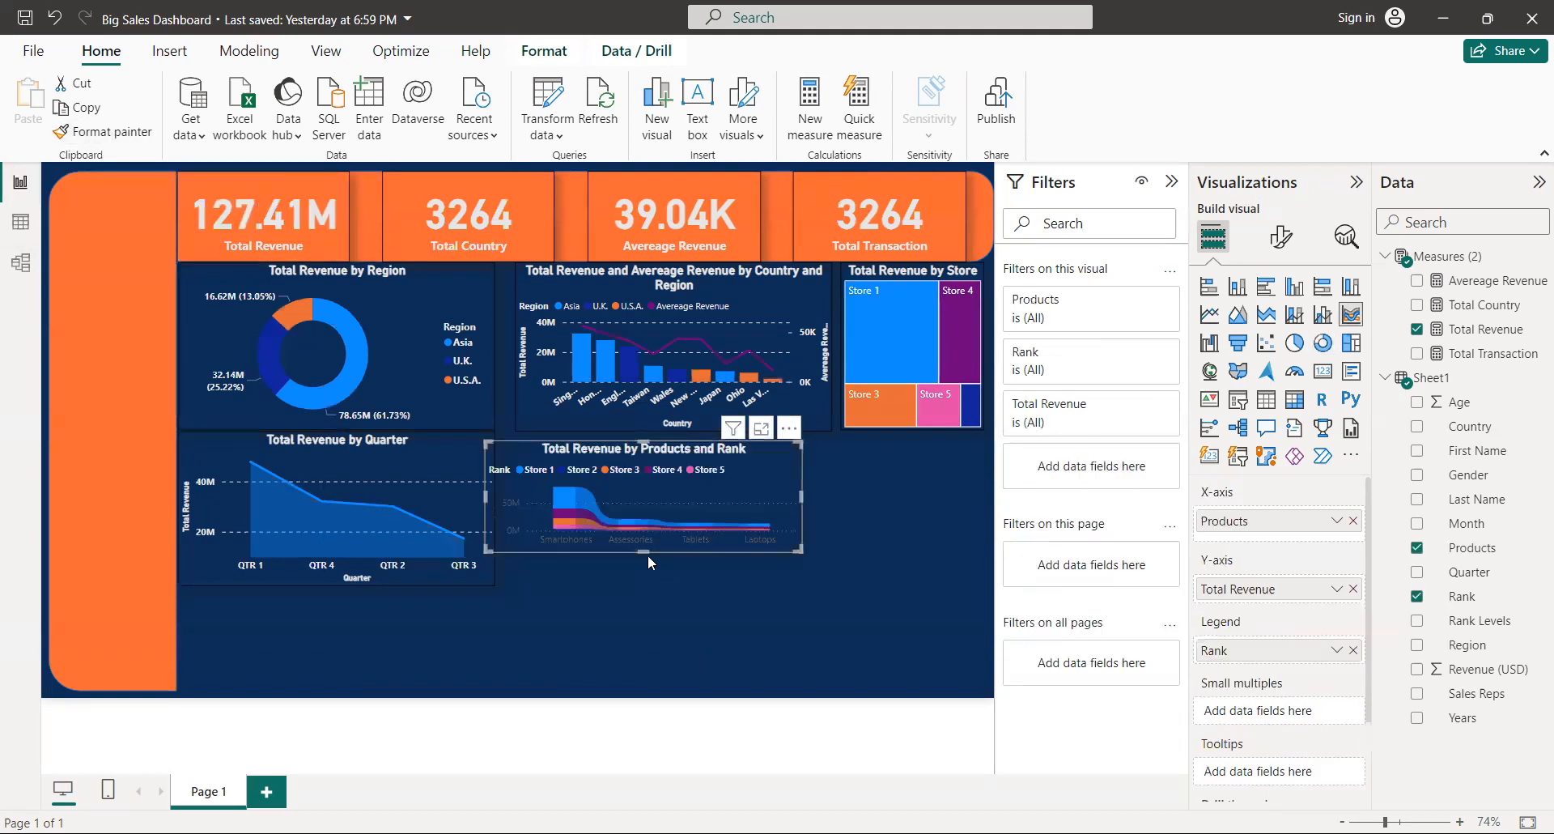
# - Resize and reposition the ribbon chart so it sits under the combo chart, aligned with its left edge and the area chart's lower edge
pyautogui.moveTo(643, 551); pyautogui.dragTo(688, 633)
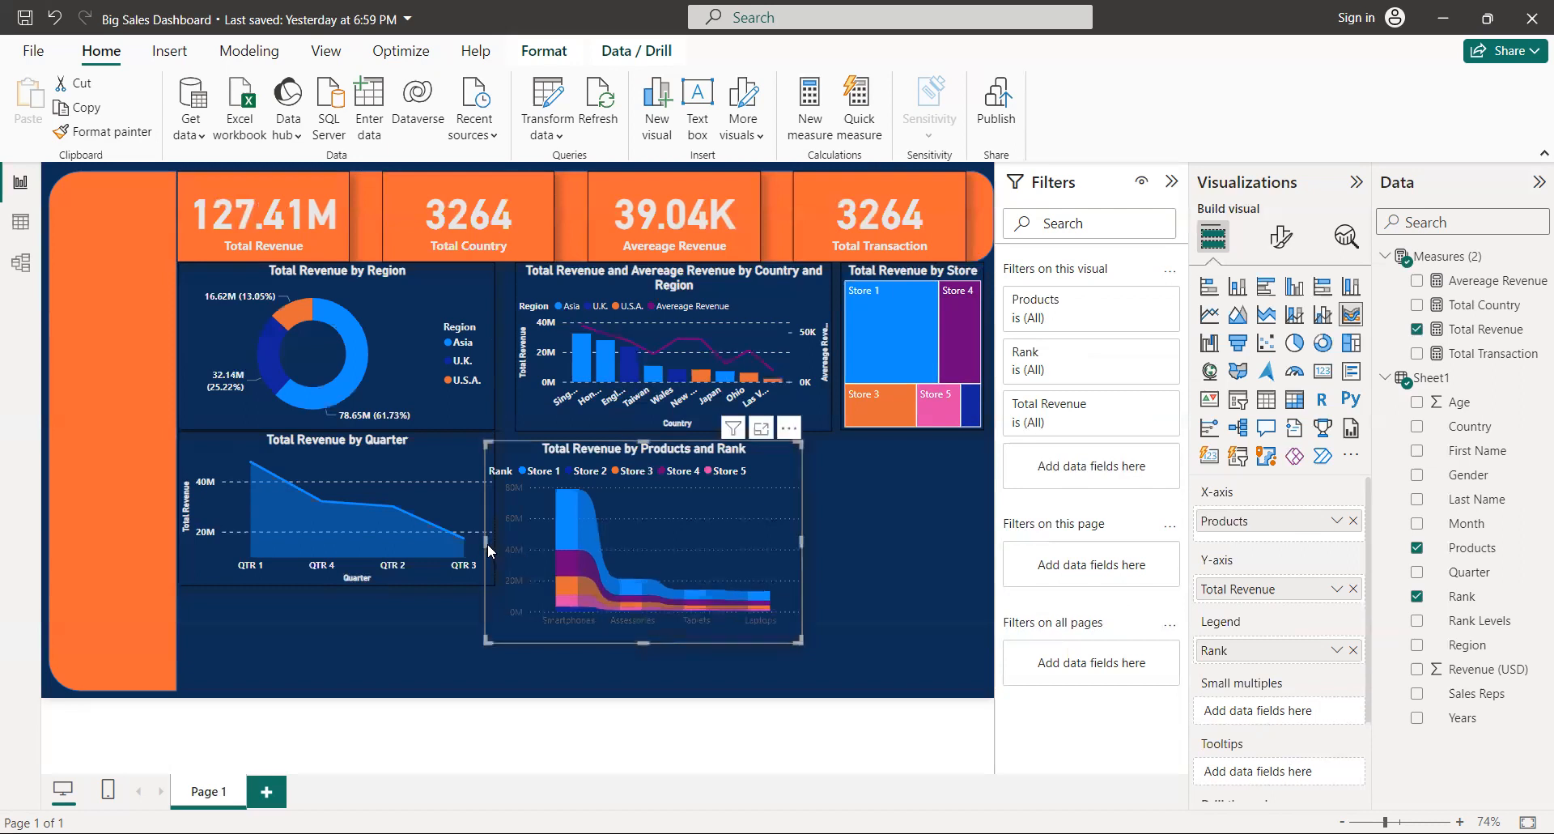
pyautogui.moveTo(514, 550); pyautogui.dragTo(515, 543)
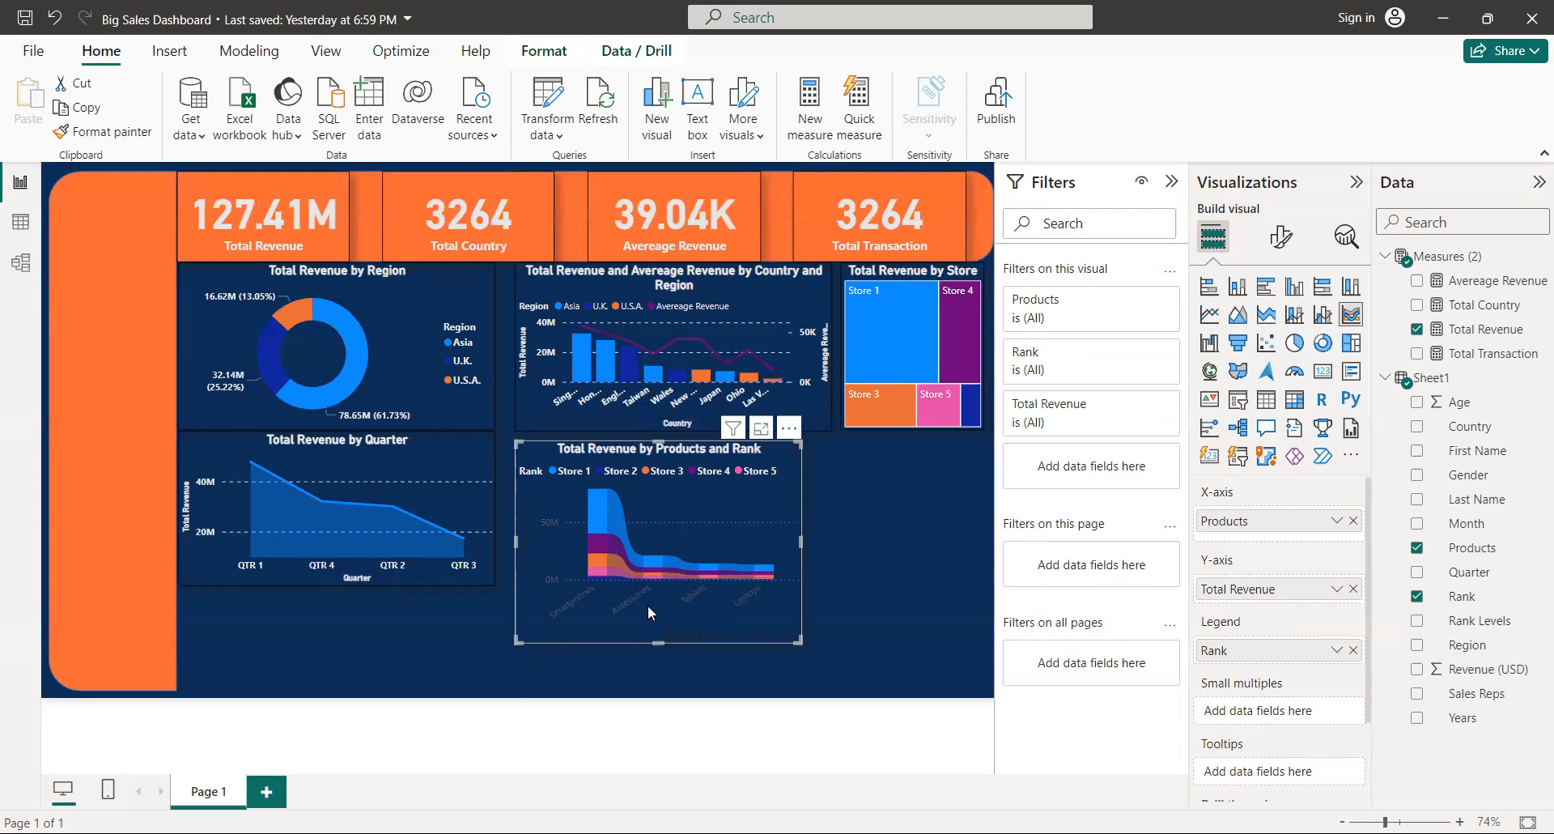
pyautogui.moveTo(639, 592); pyautogui.dragTo(634, 584)
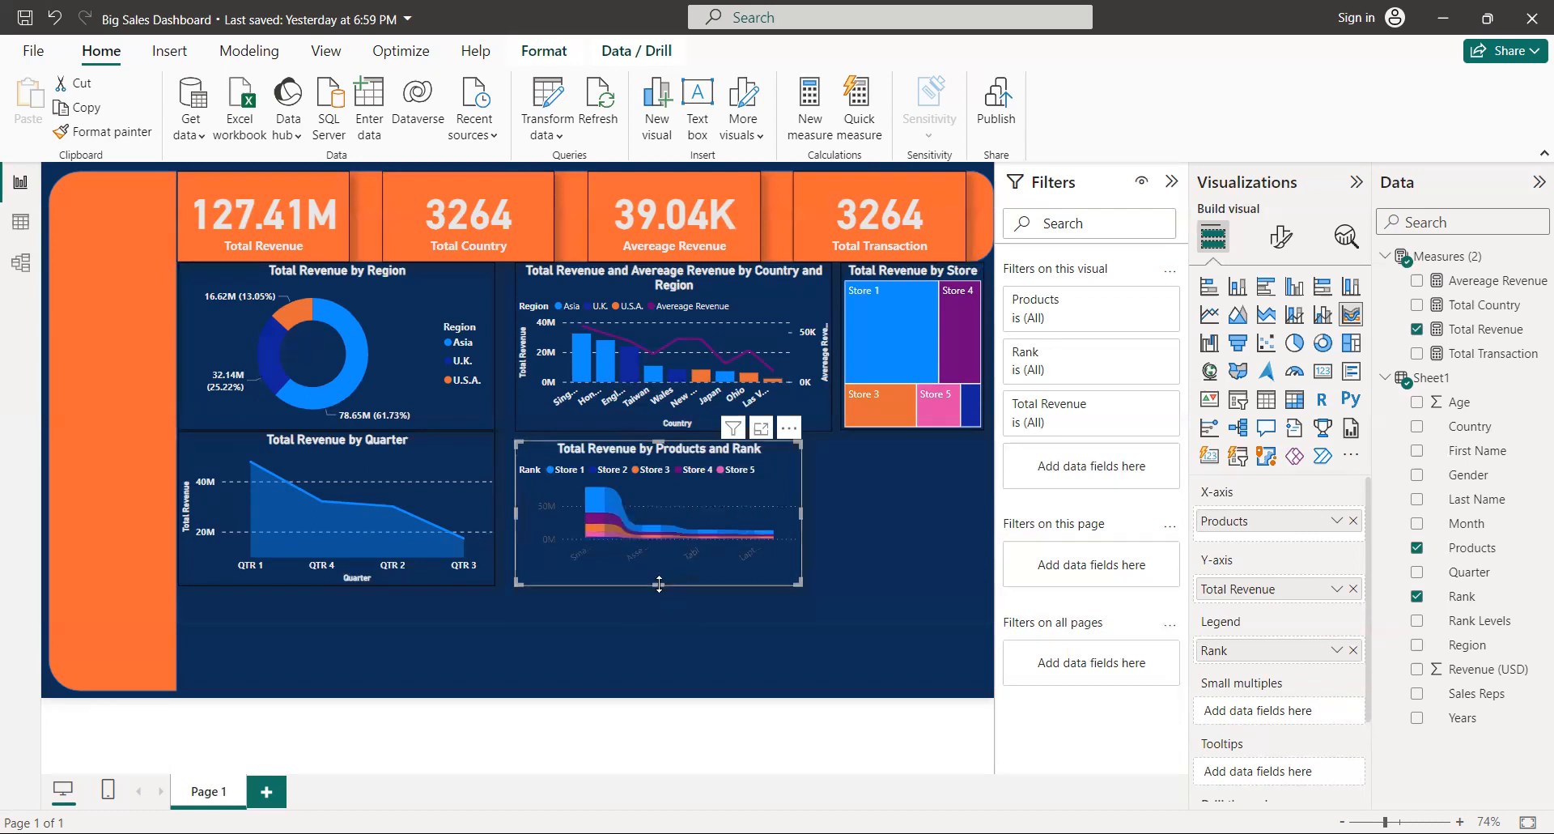
pyautogui.moveTo(658, 585); pyautogui.dragTo(669, 653)
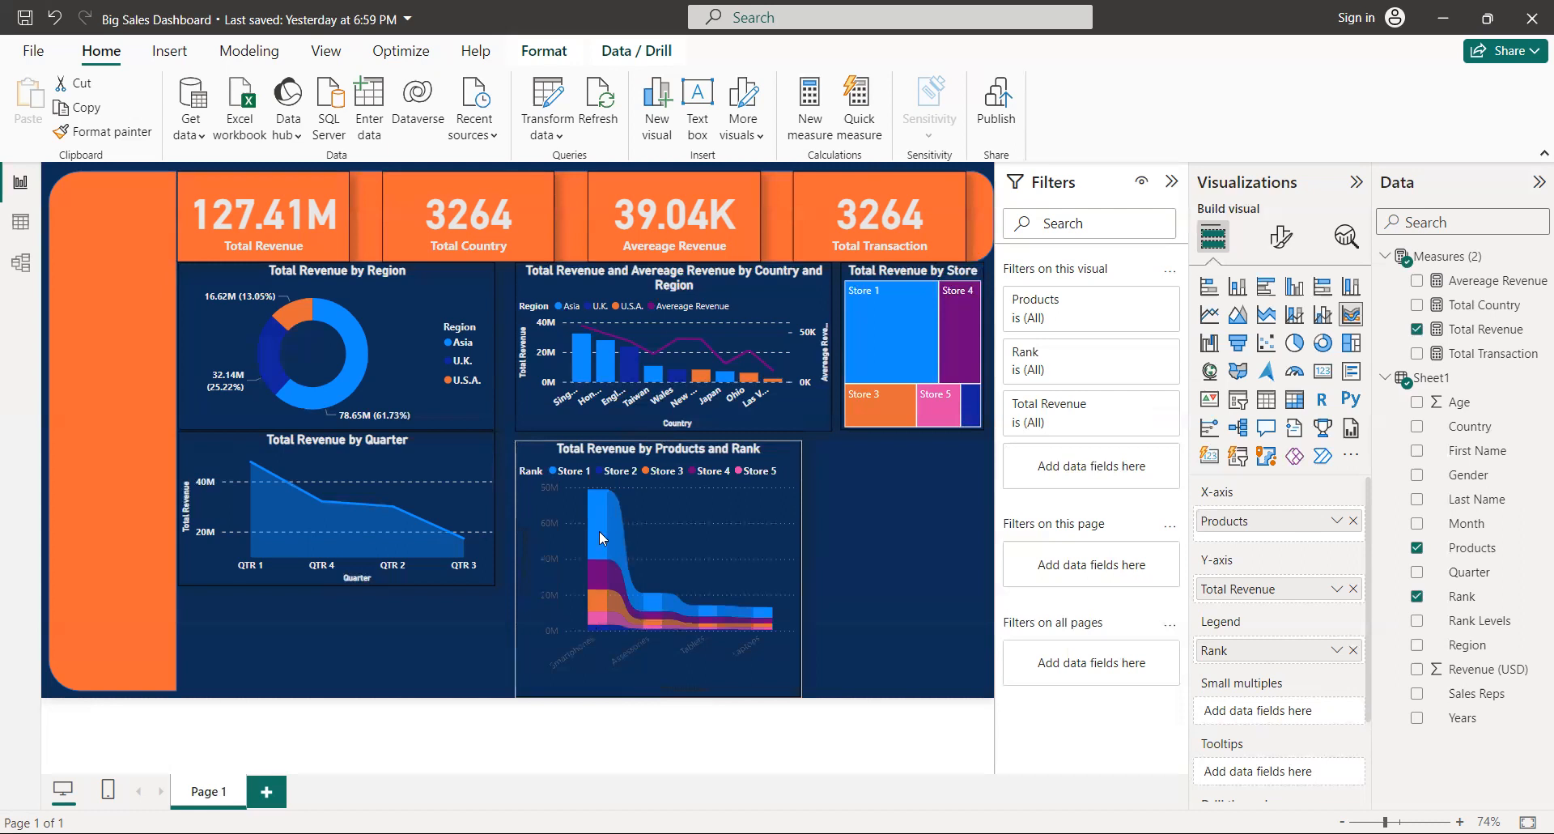
pyautogui.click(709, 755)
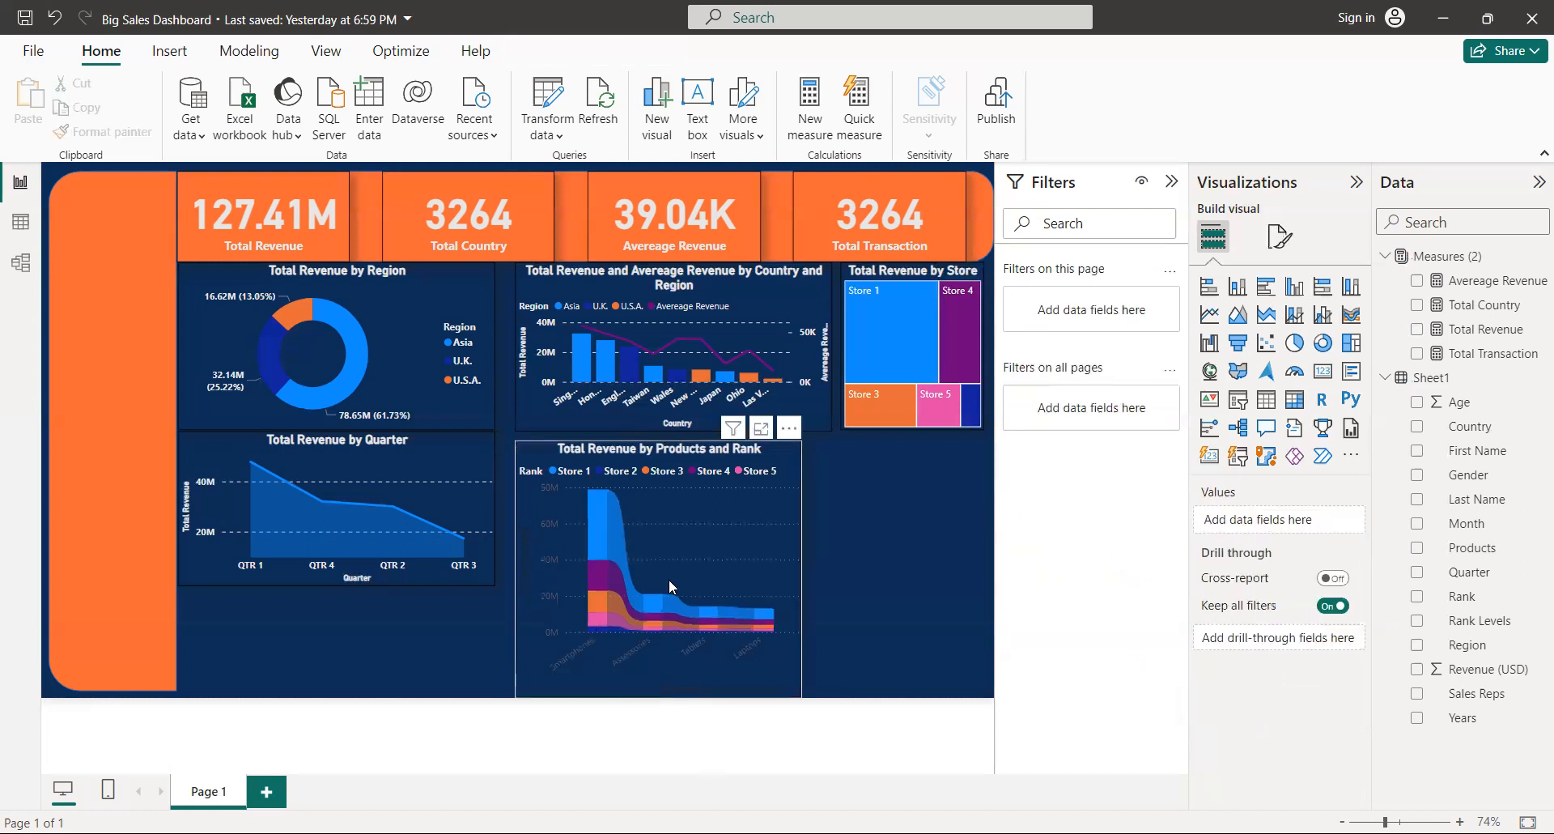
pyautogui.moveTo(666, 537); pyautogui.dragTo(664, 429)
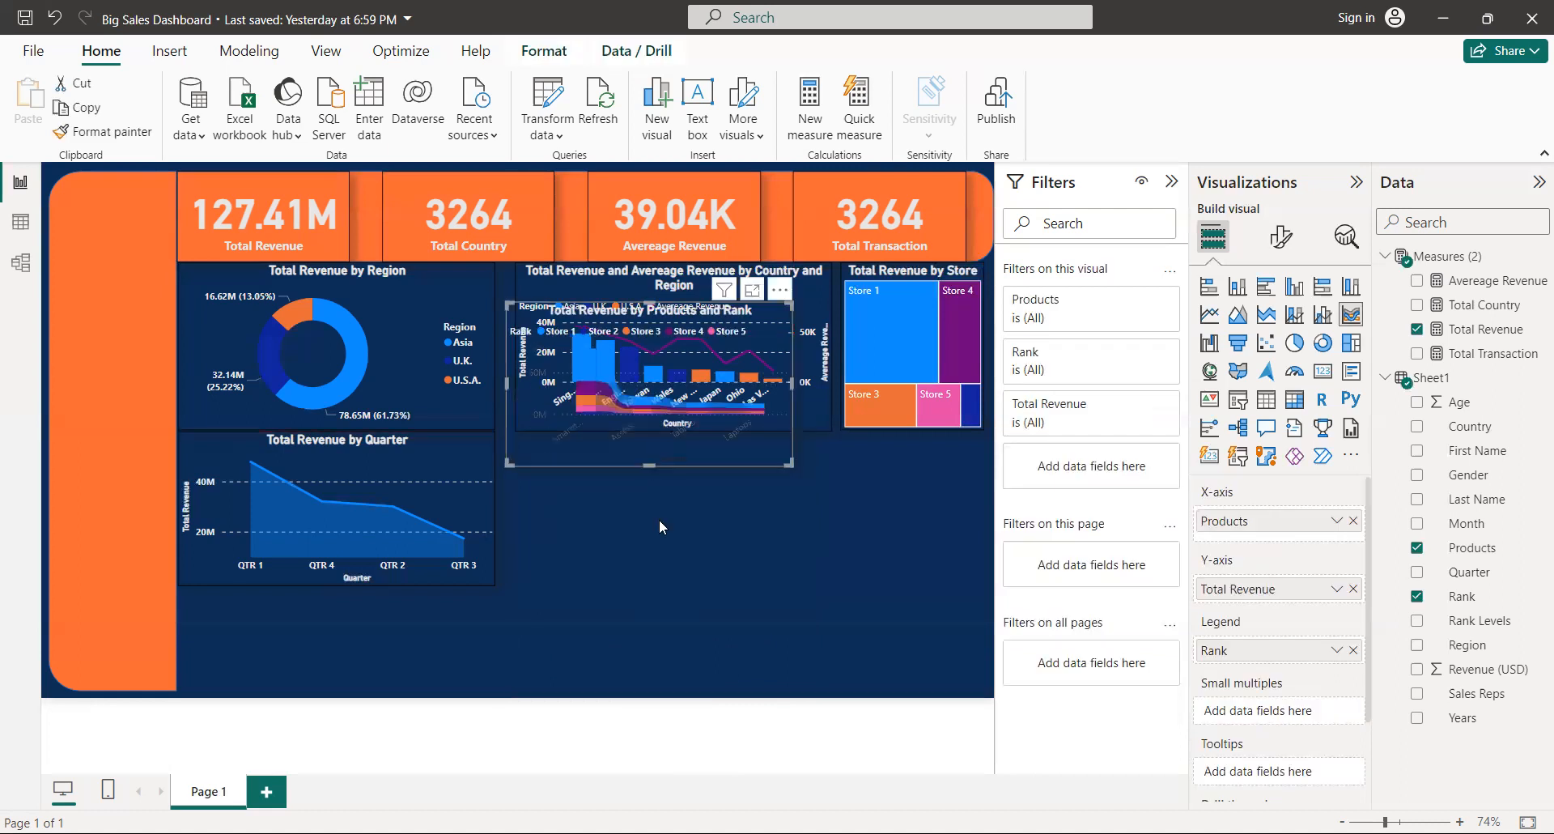
pyautogui.moveTo(659, 550); pyautogui.dragTo(653, 586)
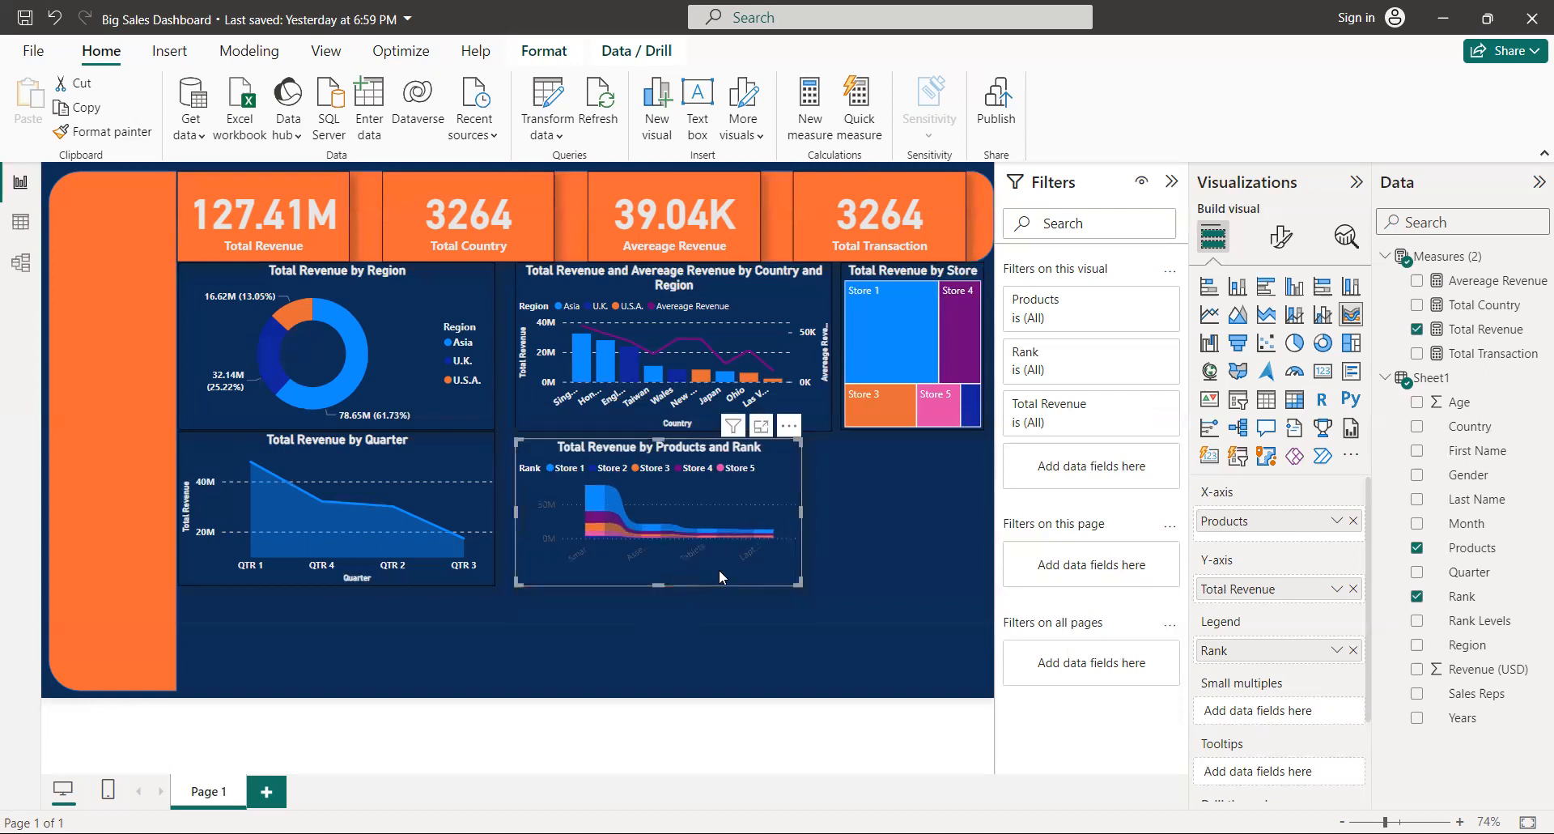
# - Make the ribbon chart's X-axis product labels bold and light gray
pyautogui.click(1280, 243)
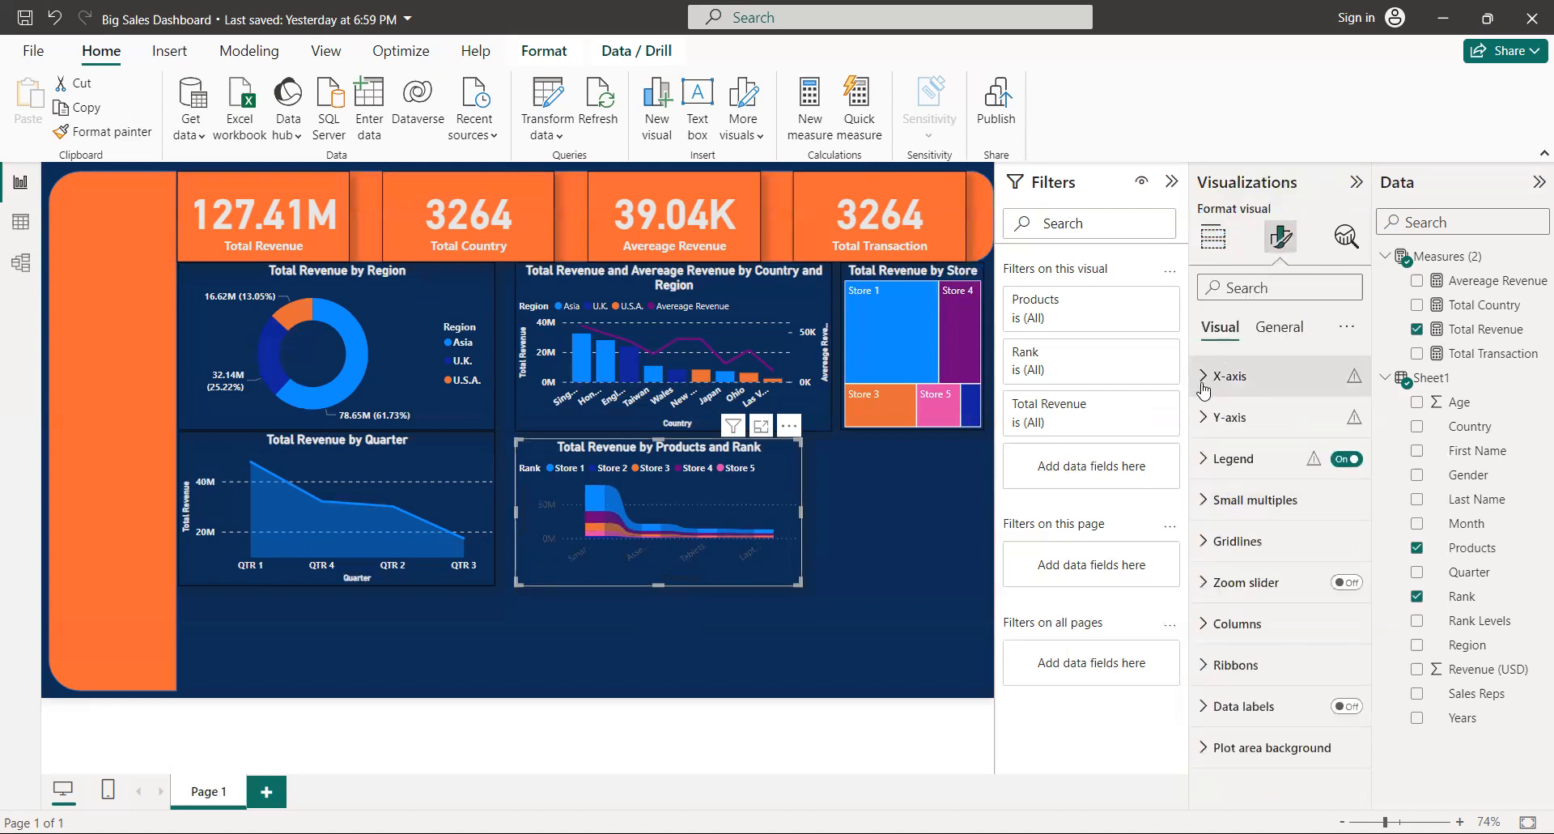
pyautogui.click(1205, 379)
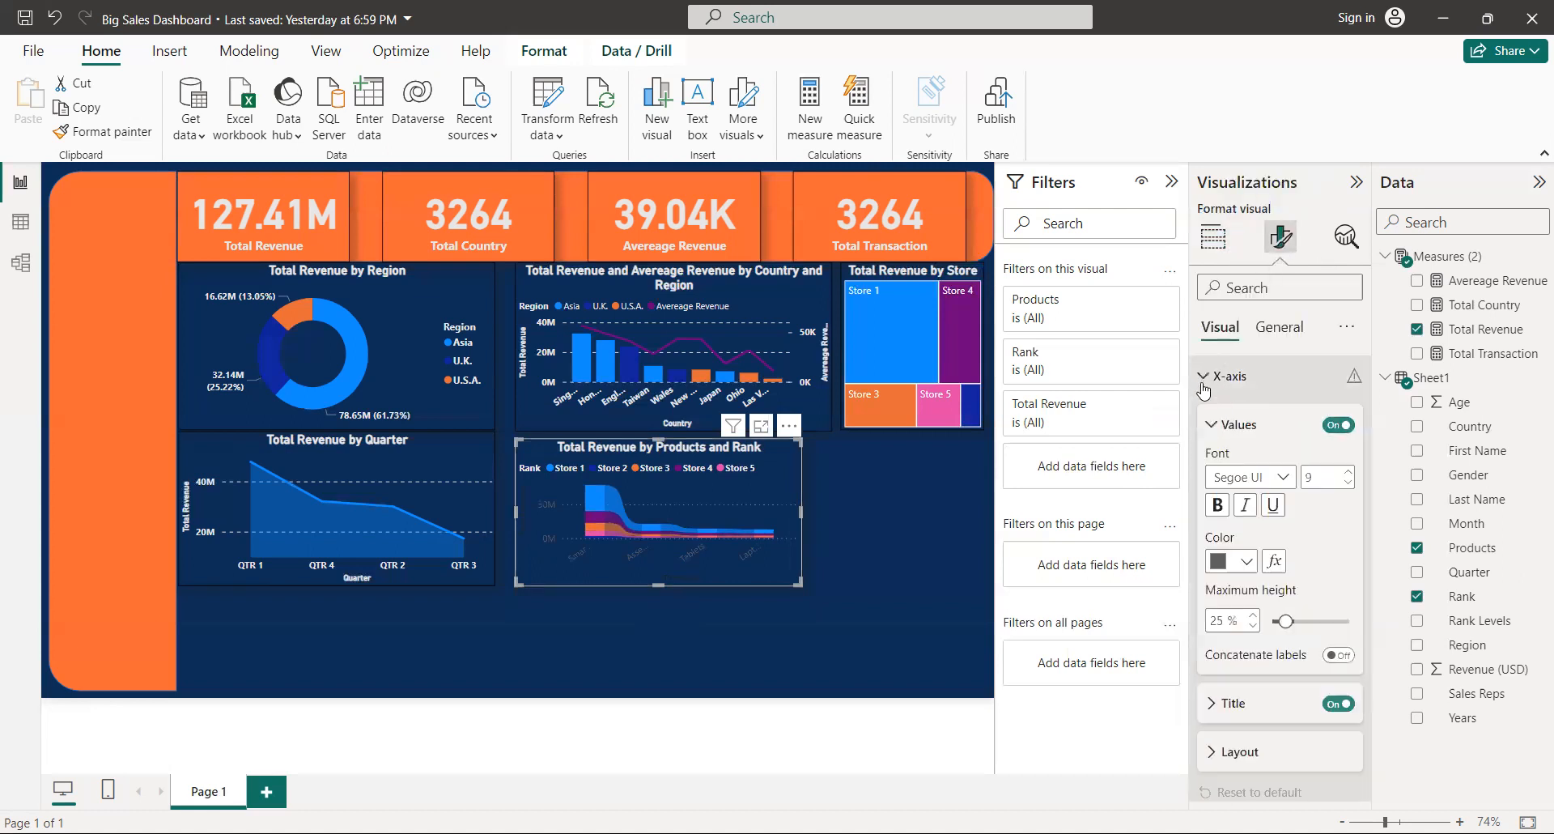
pyautogui.click(1217, 504)
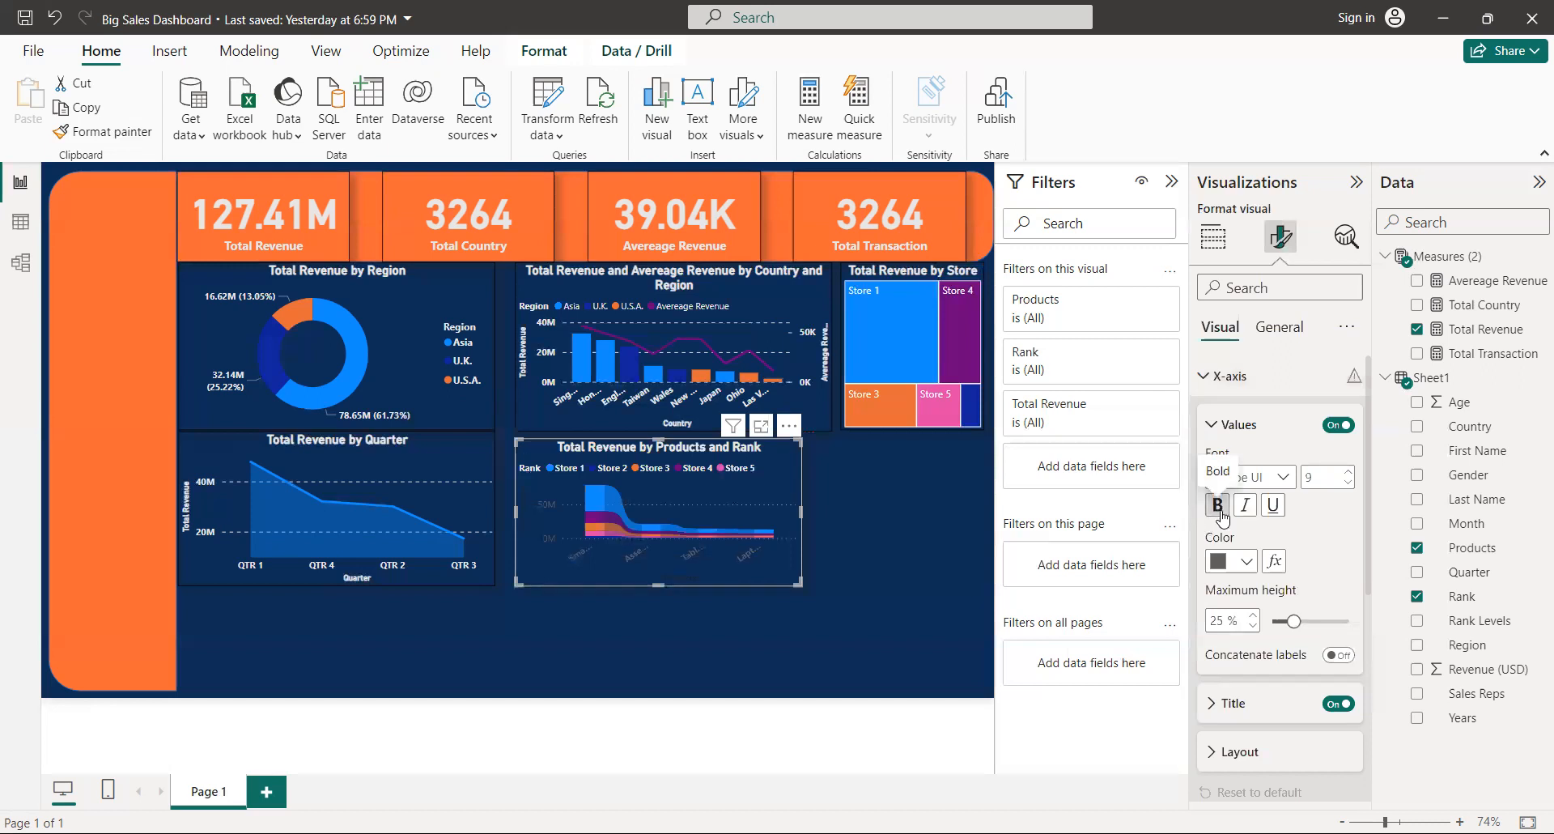
pyautogui.click(1220, 562)
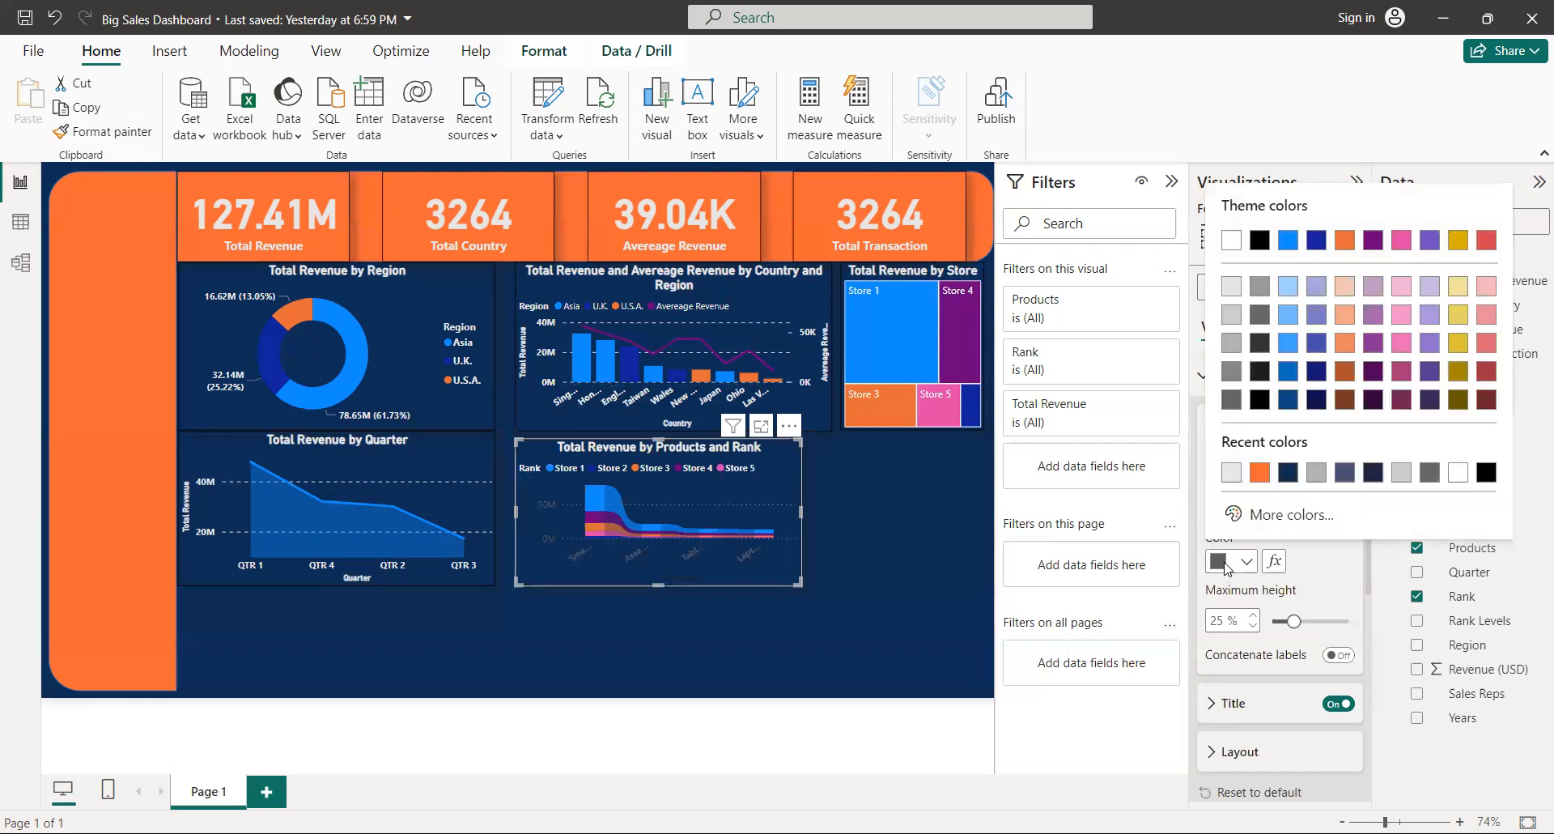
pyautogui.click(1232, 475)
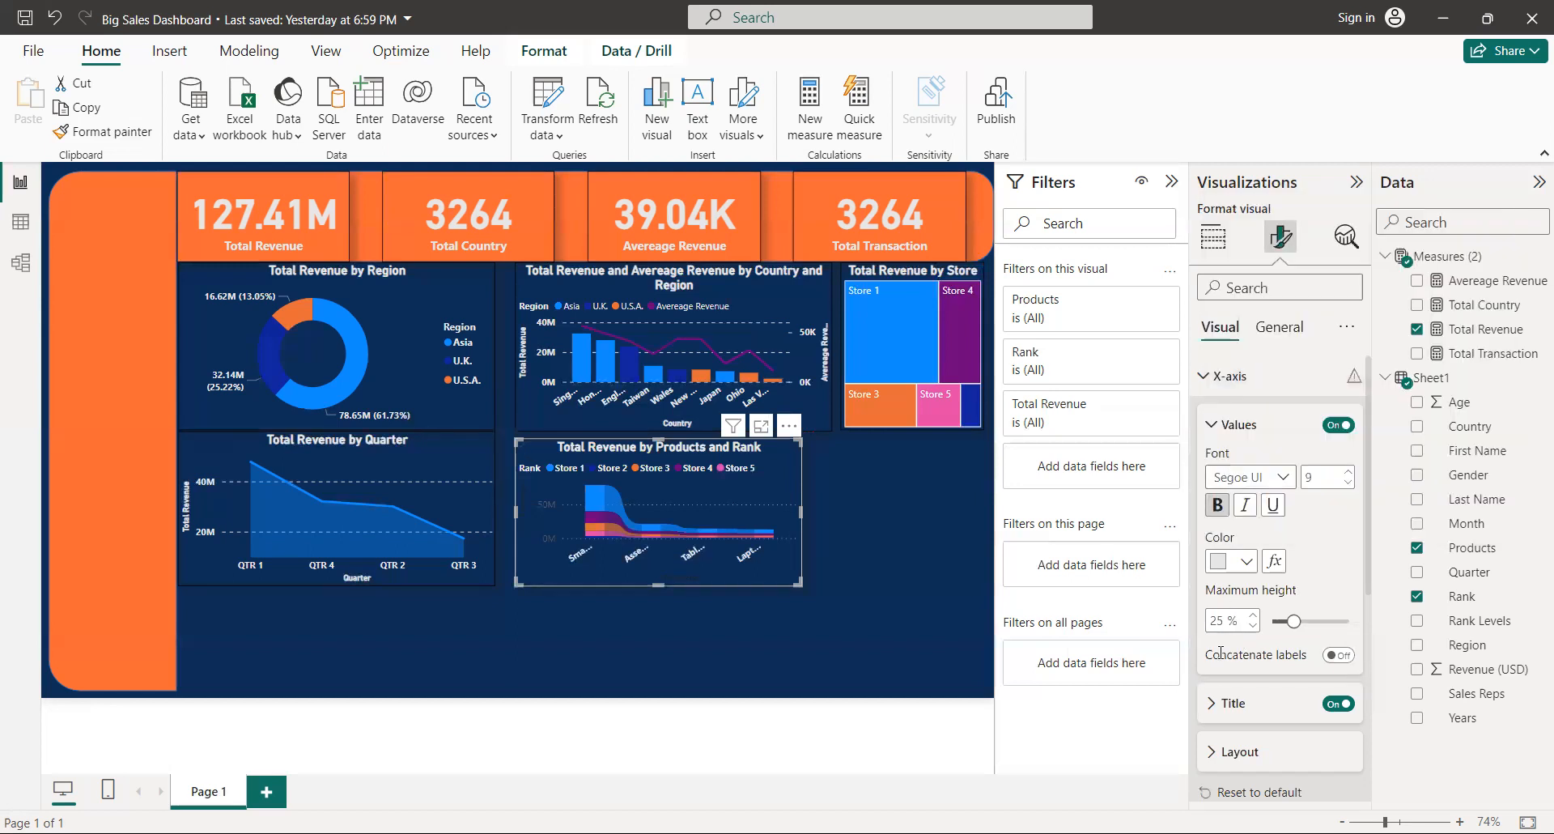
# - Make the ribbon chart's X-axis title bold and light gray
pyautogui.click(1215, 704)
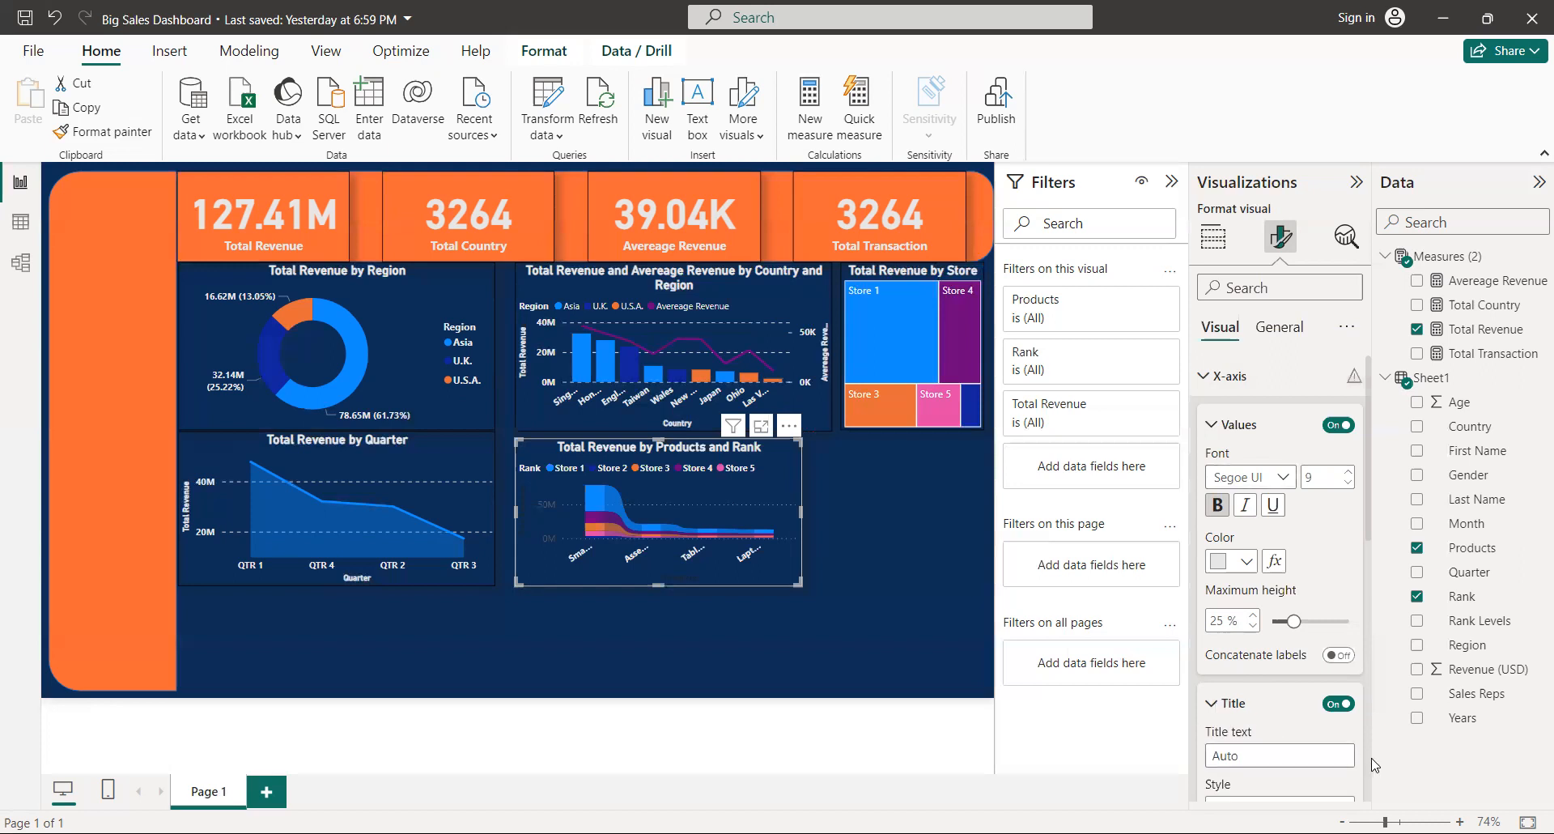
pyautogui.scroll(-4, 1370, 780)
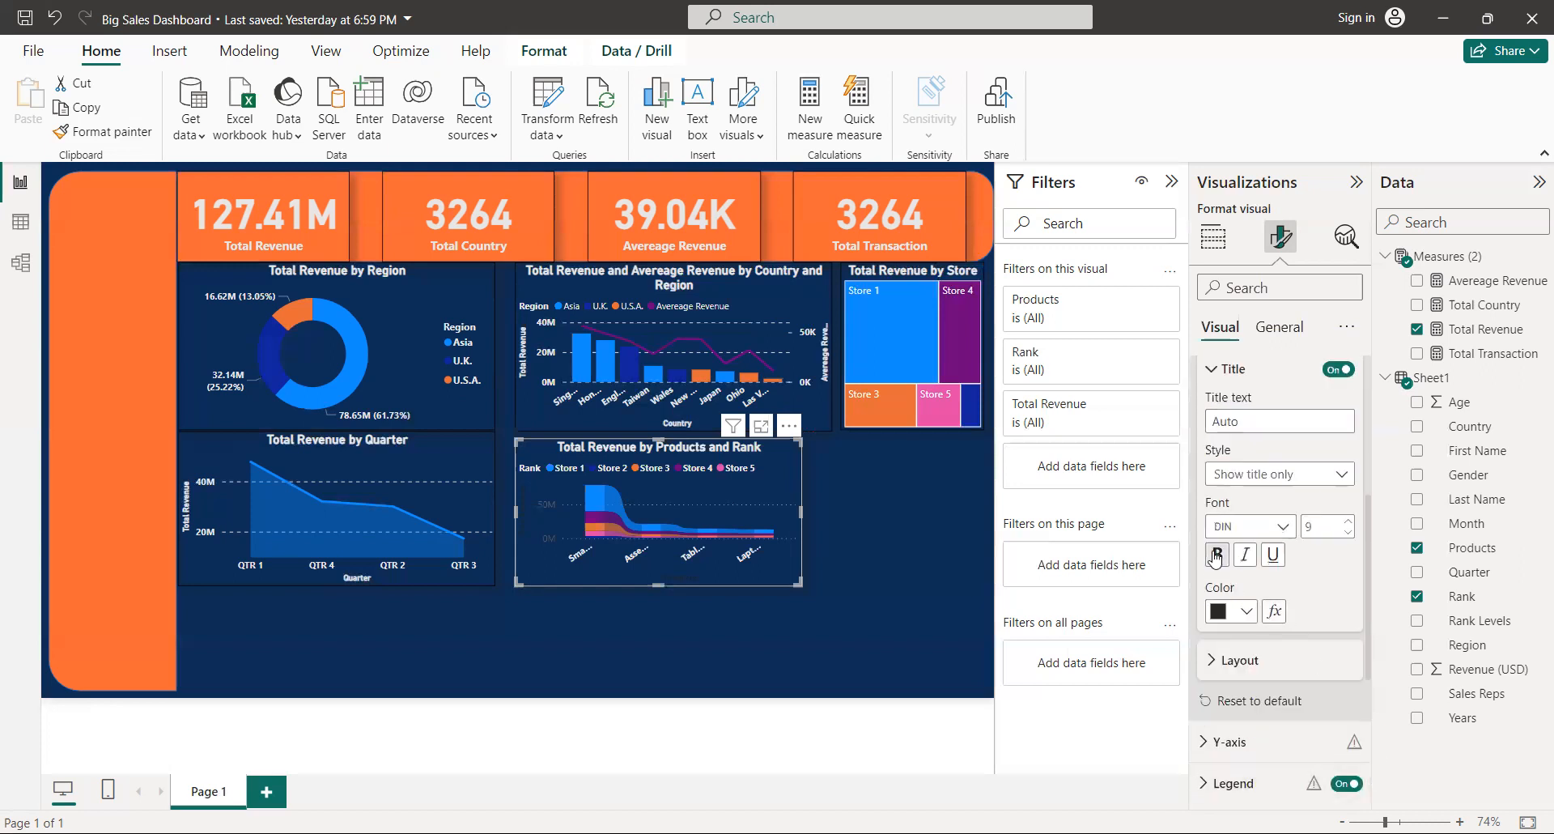
pyautogui.click(1219, 612)
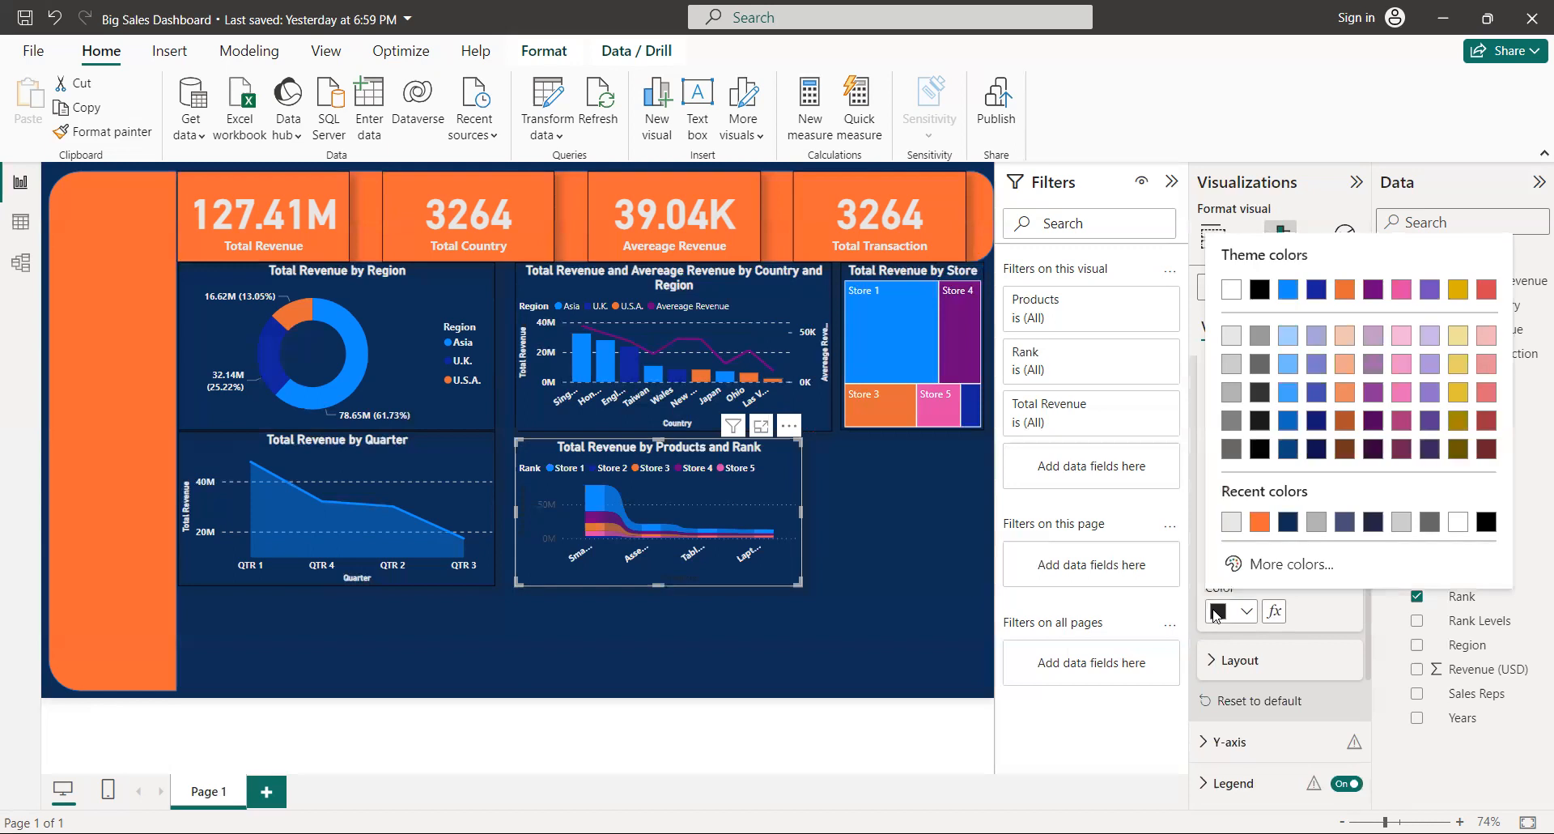
pyautogui.click(1231, 522)
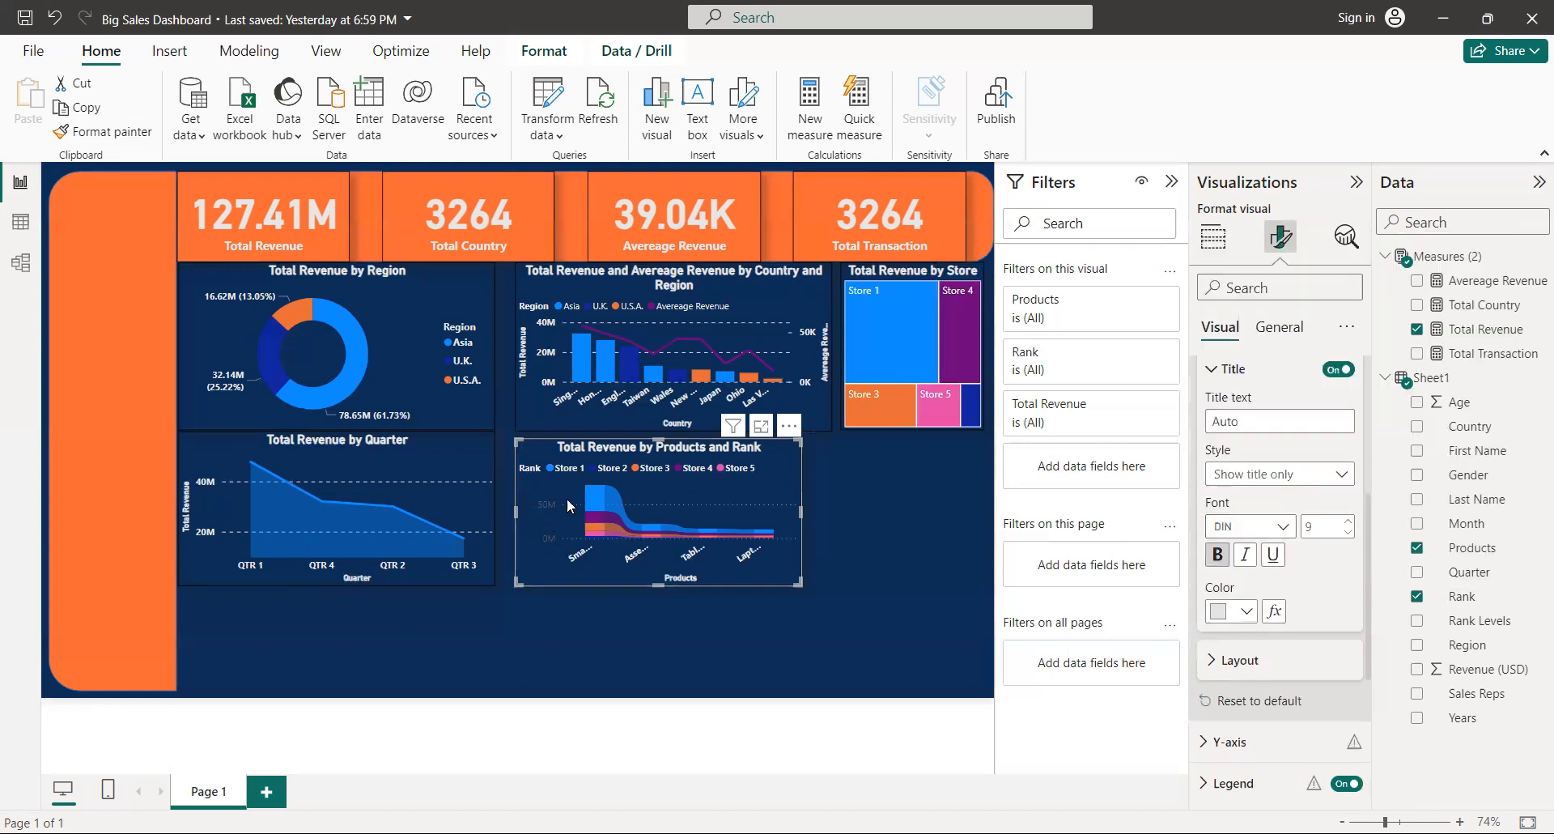
pyautogui.click(1214, 371)
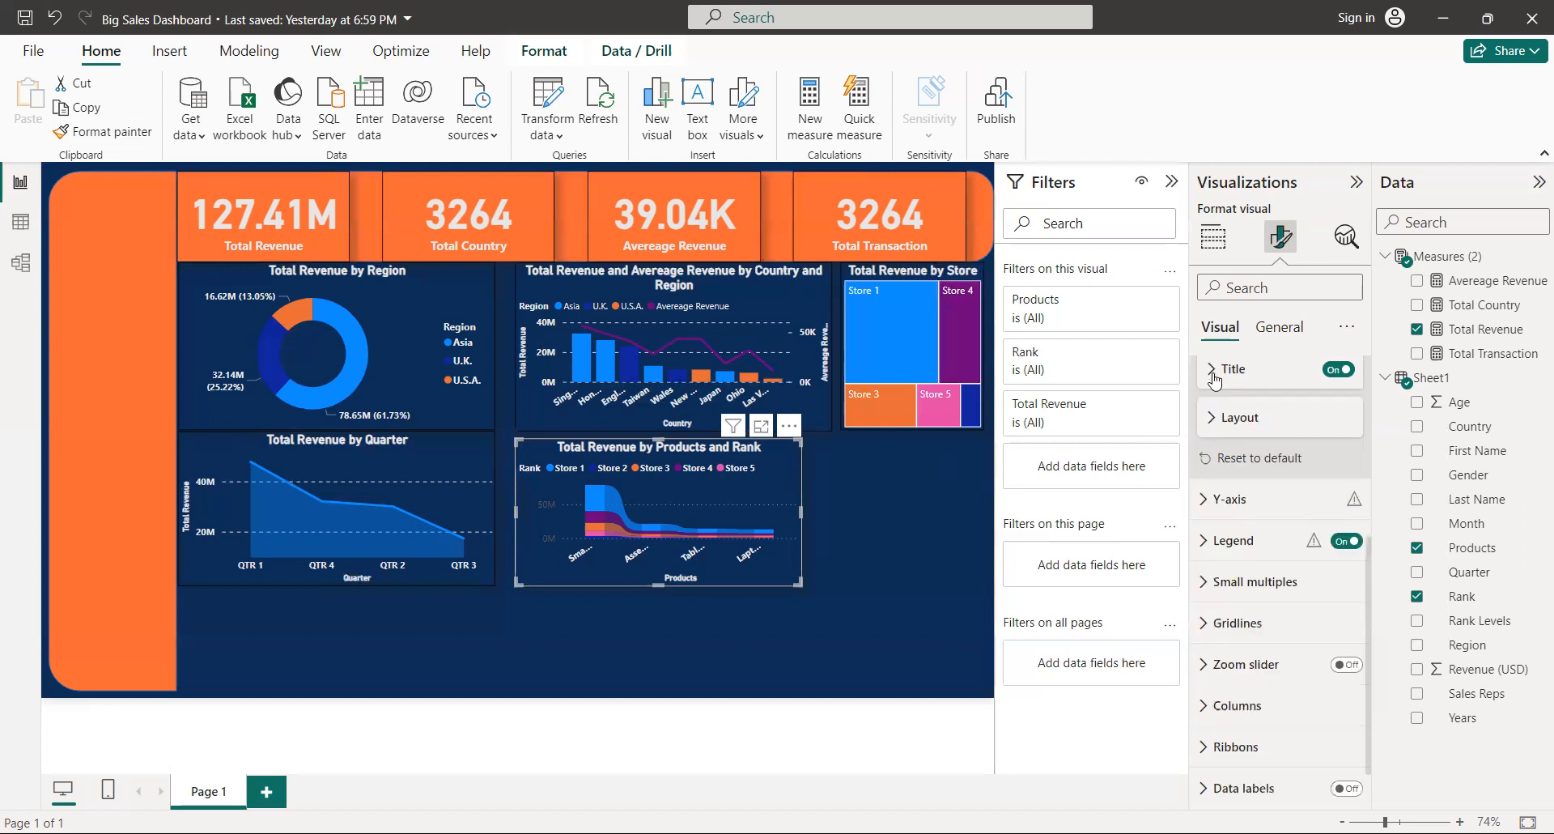
# - Make the ribbon chart's Y-axis values bold and light gray
pyautogui.click(1211, 503)
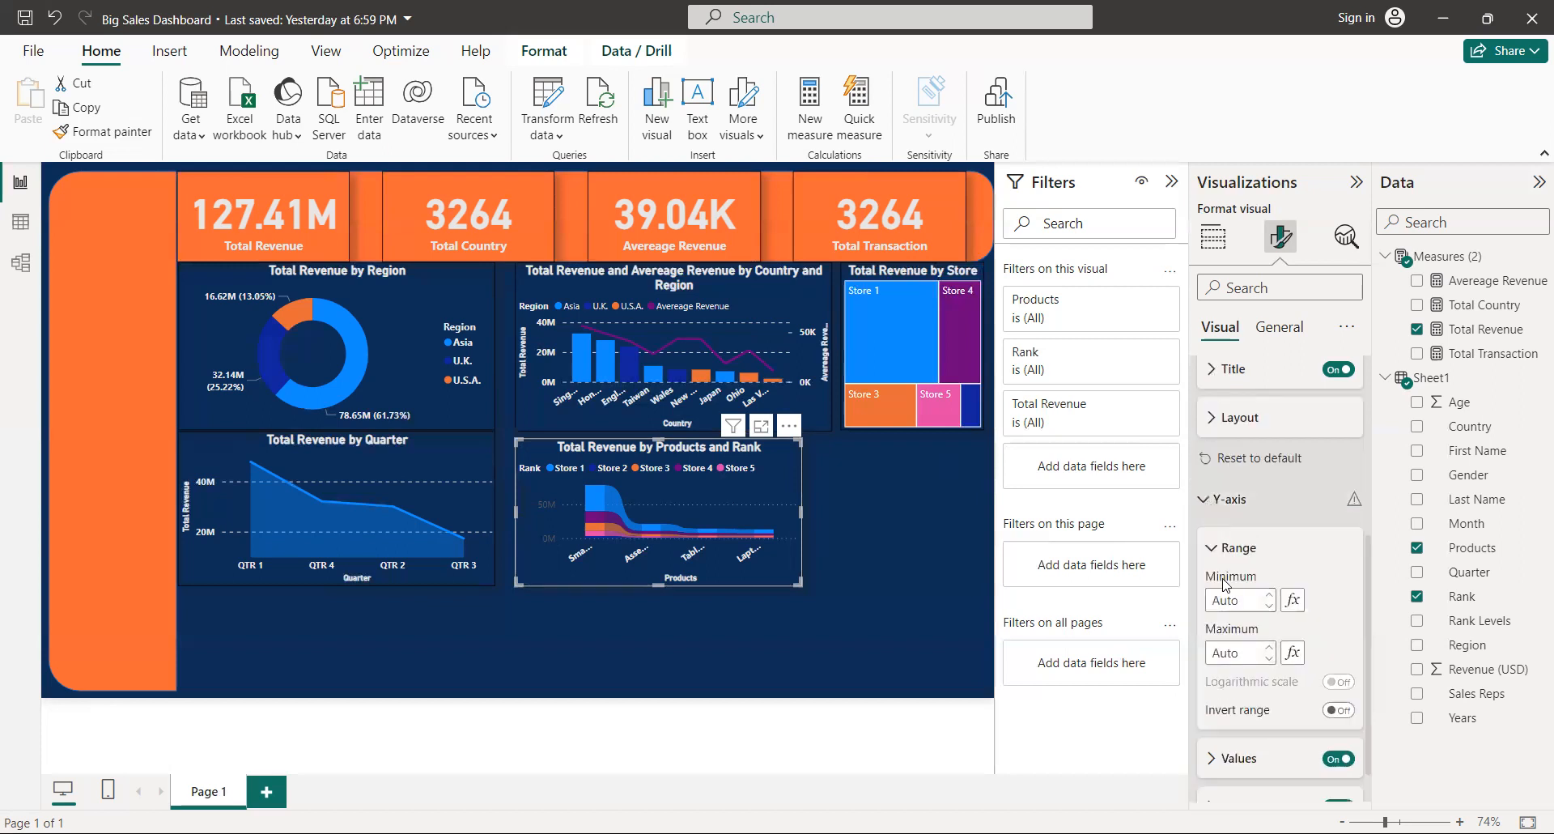
pyautogui.click(1220, 761)
pyautogui.scroll(-4, 1370, 694)
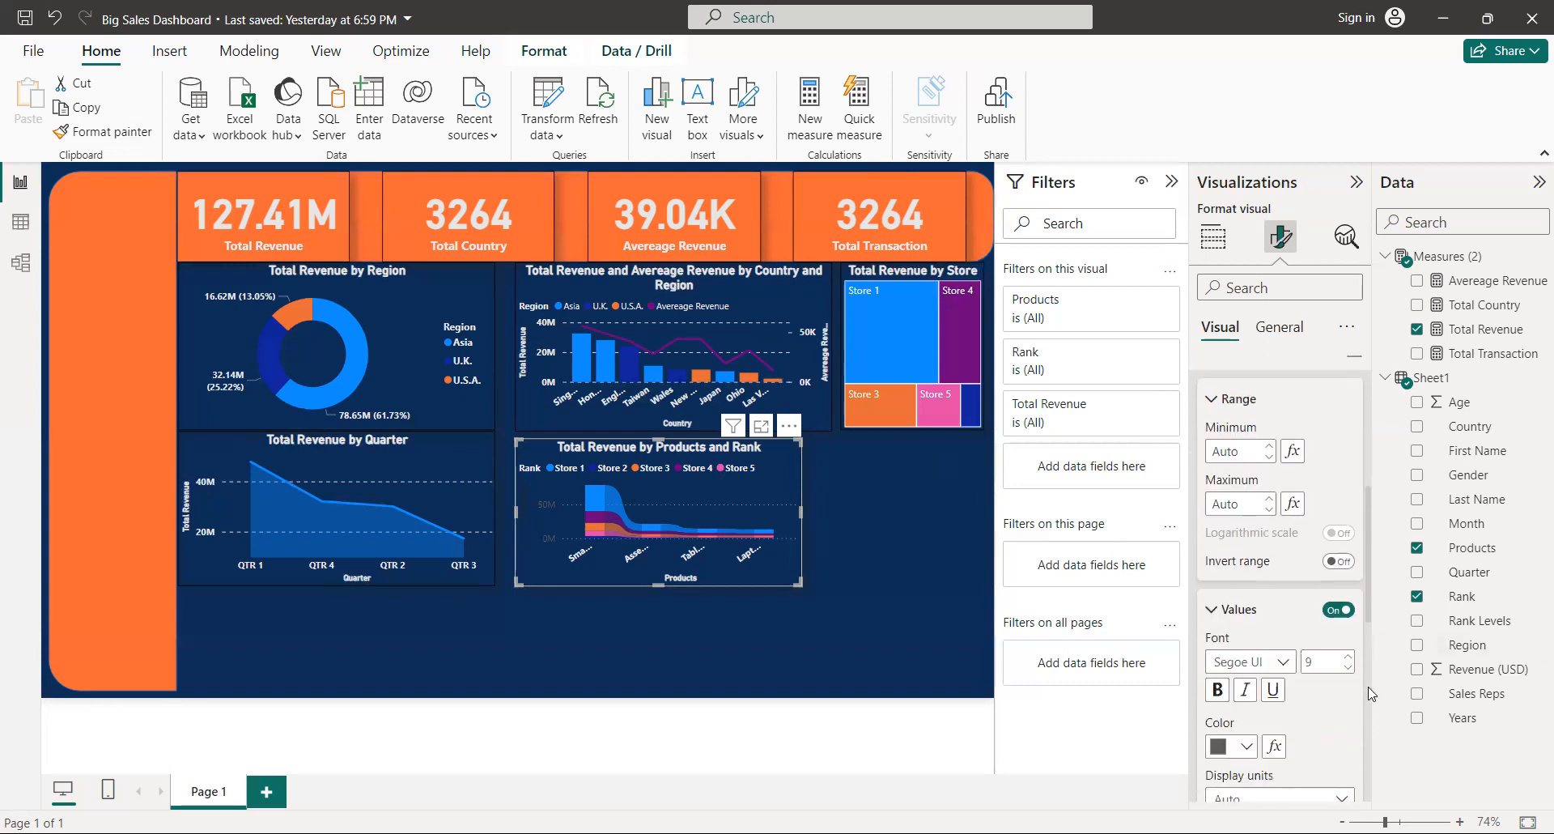
pyautogui.click(1218, 506)
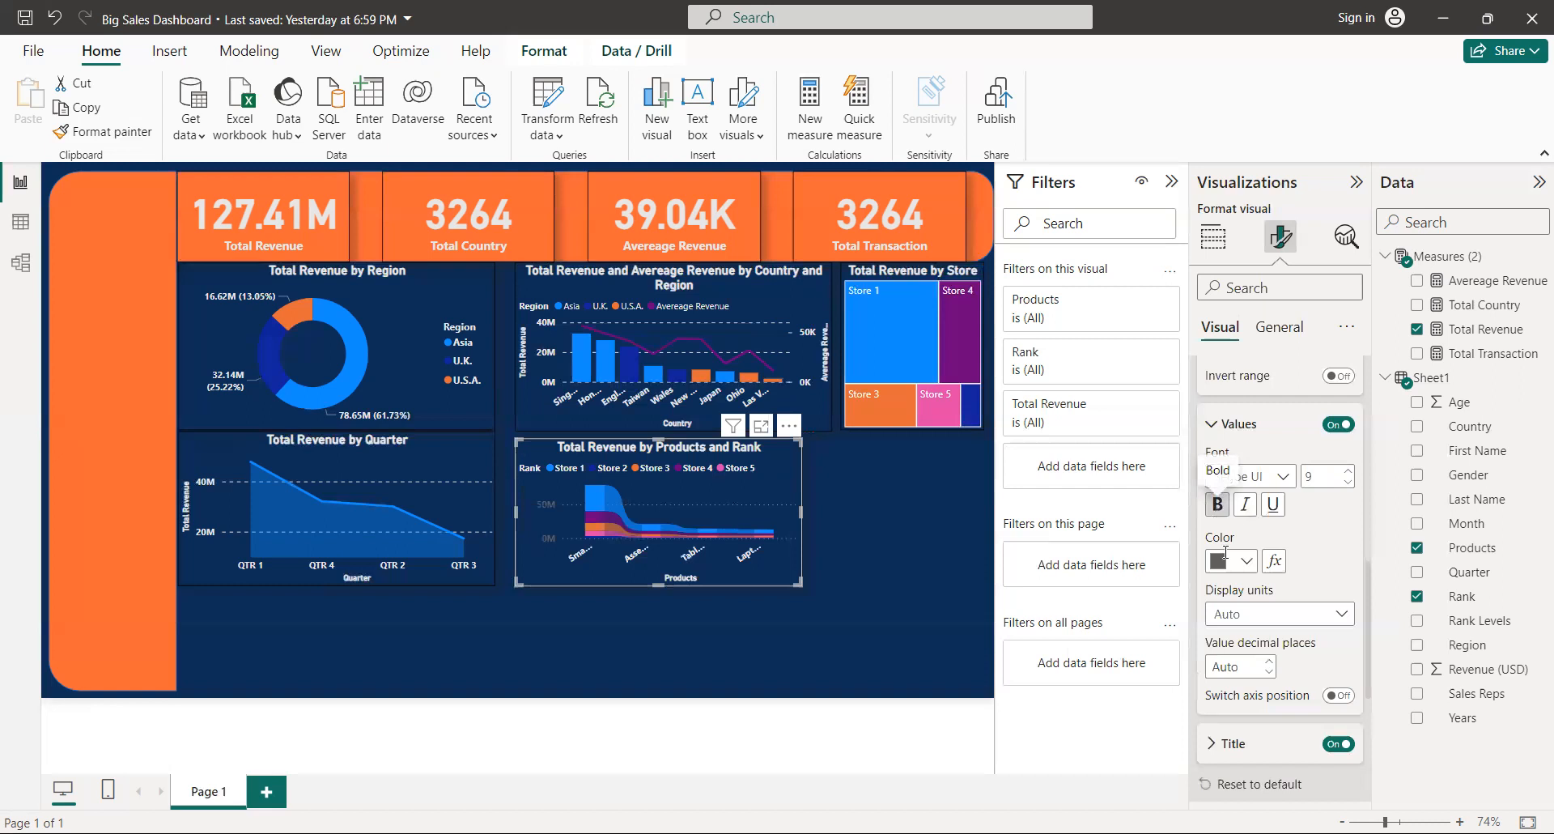
pyautogui.click(1221, 571)
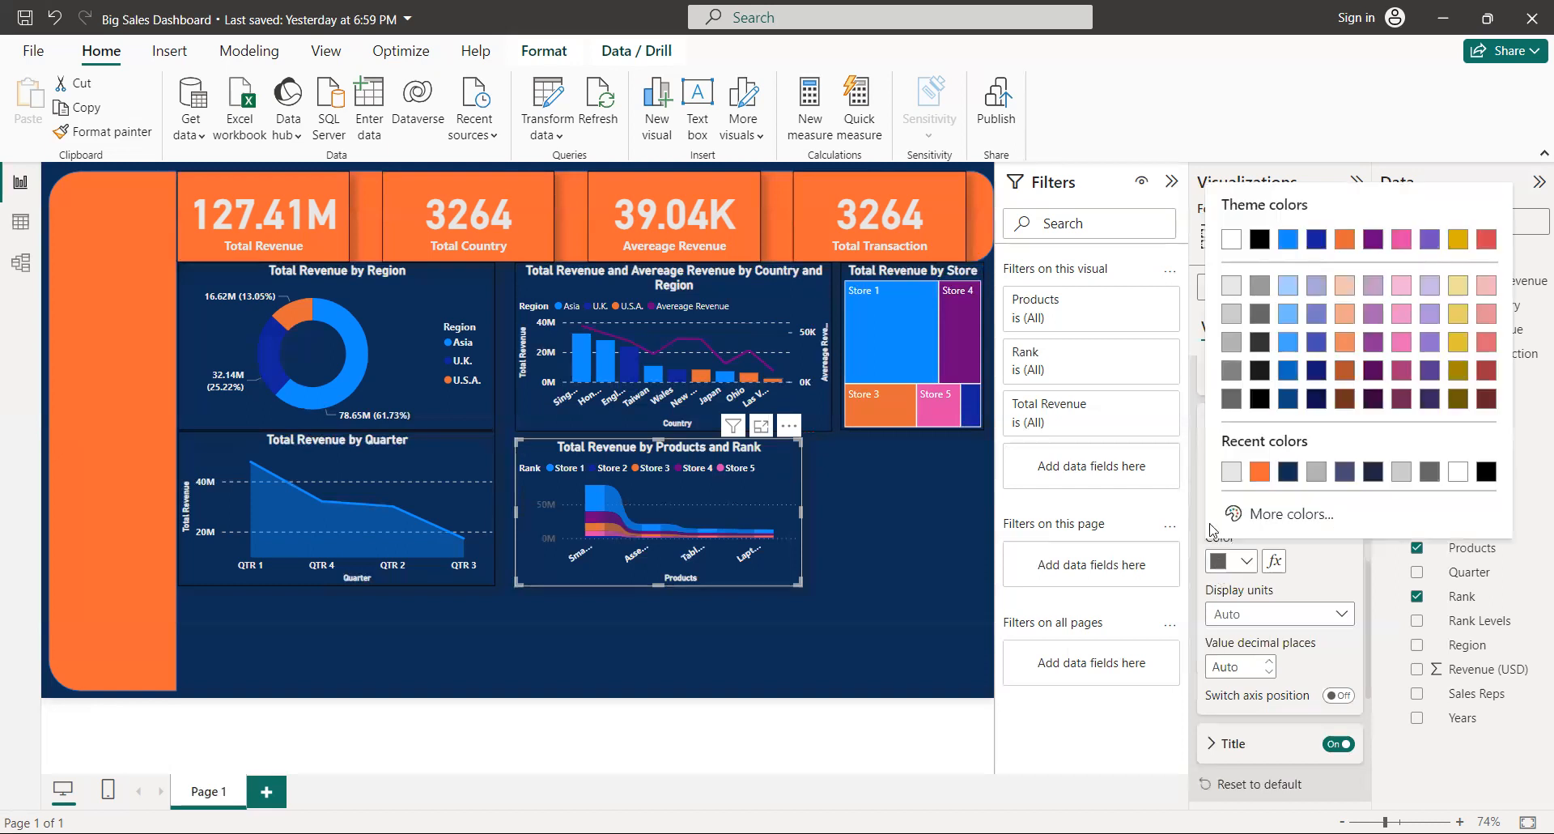
pyautogui.click(1235, 472)
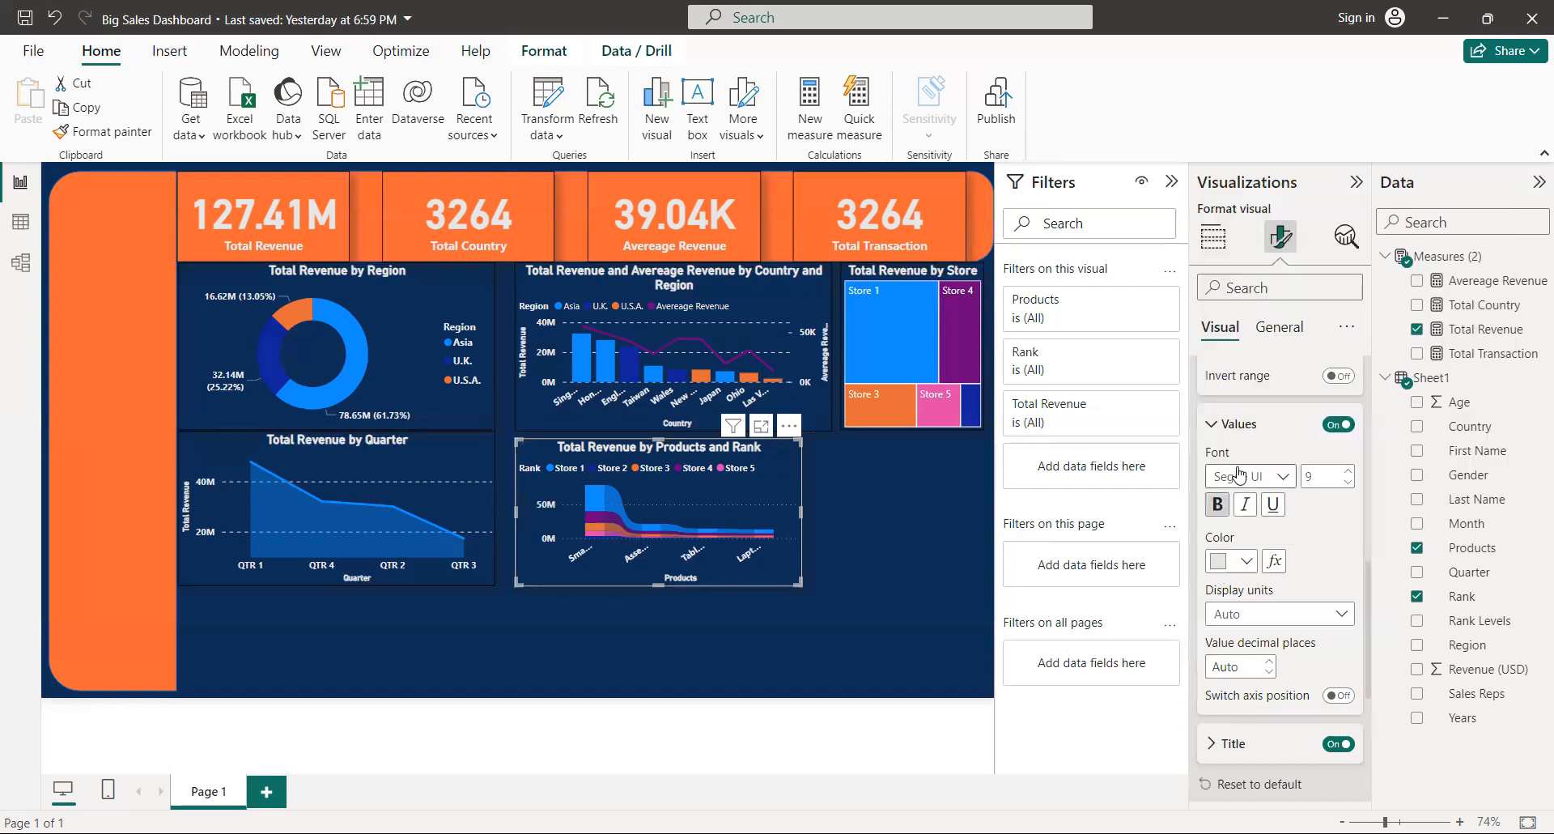
# - Make the ribbon chart's Y-axis title bold and light gray, and deselect the chart
pyautogui.click(1219, 746)
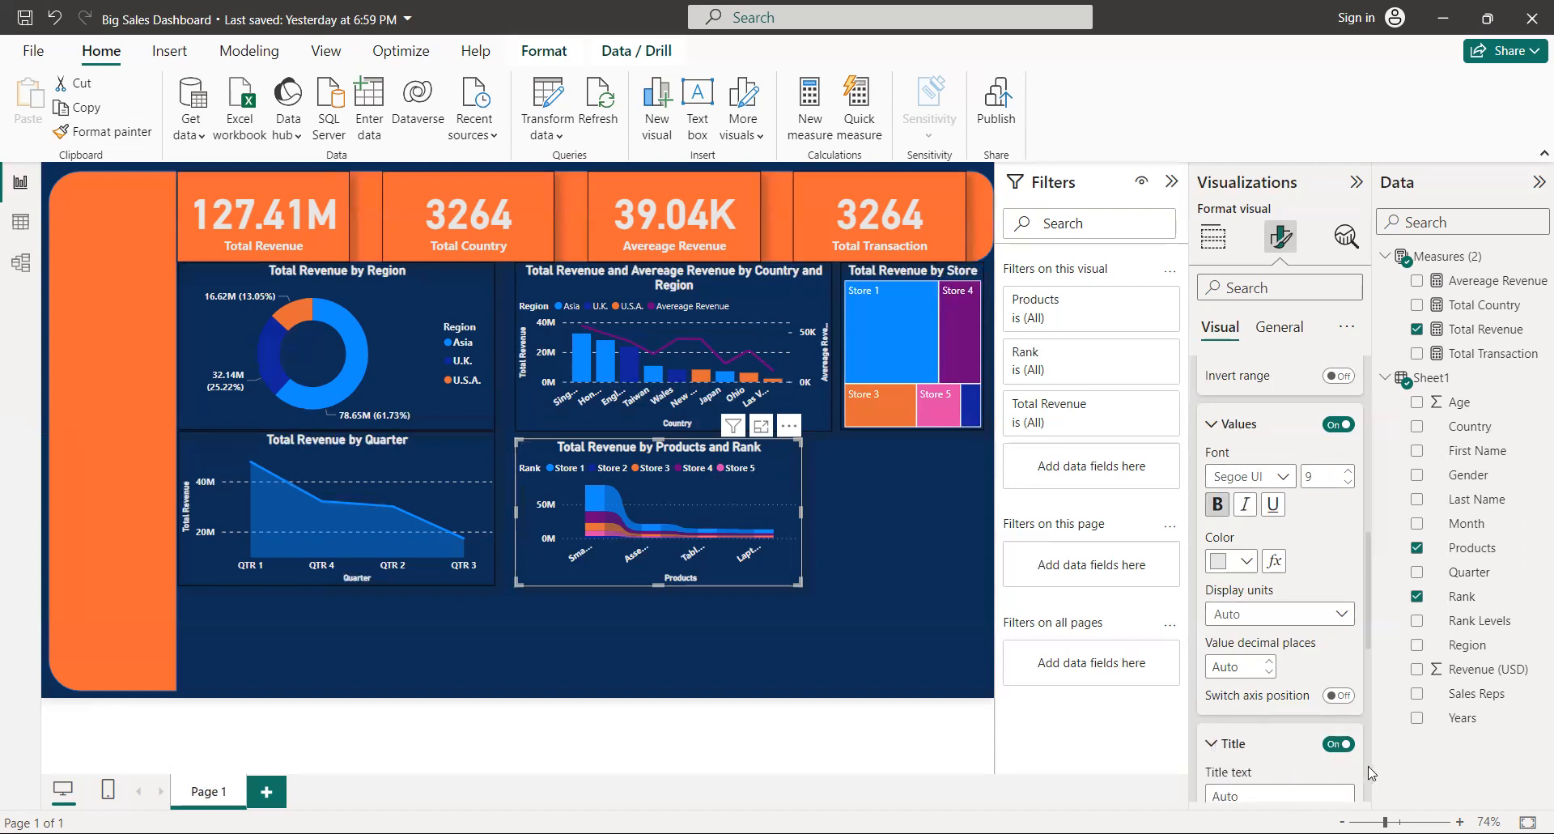
pyautogui.scroll(-4, 1368, 766)
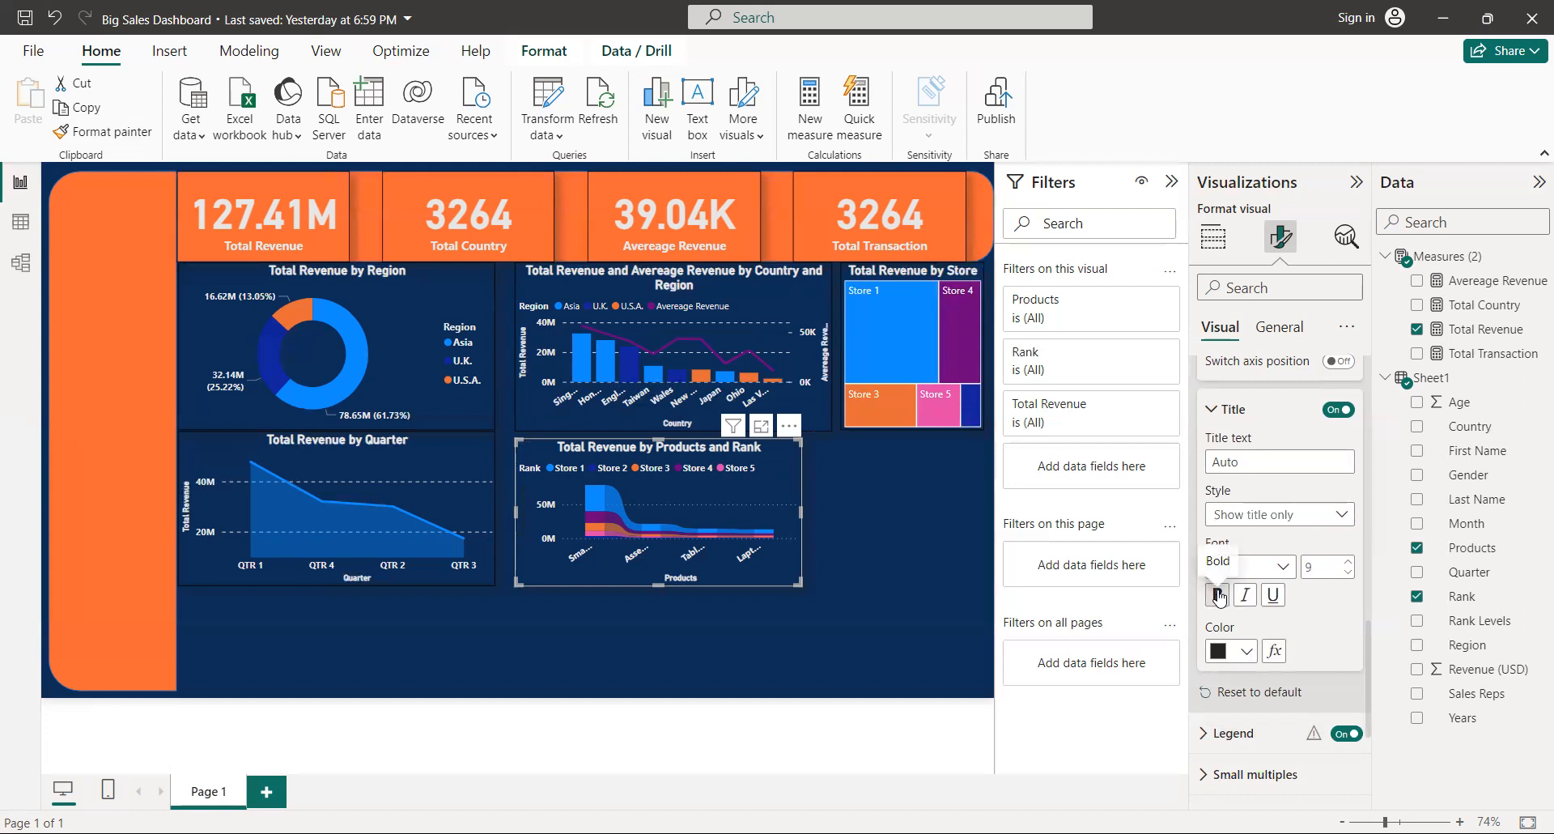
pyautogui.click(1222, 659)
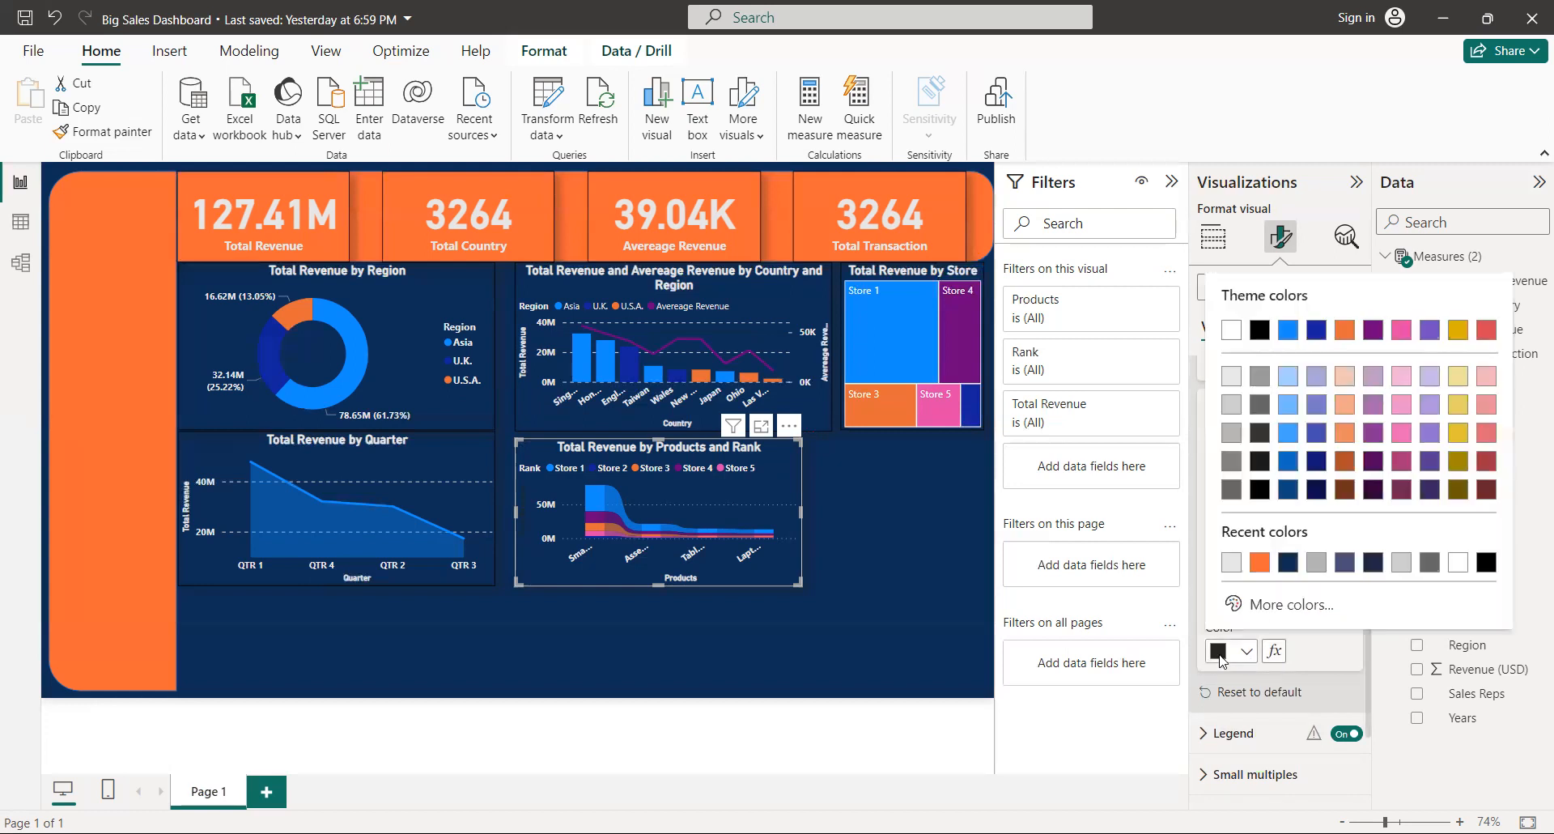
pyautogui.click(1231, 562)
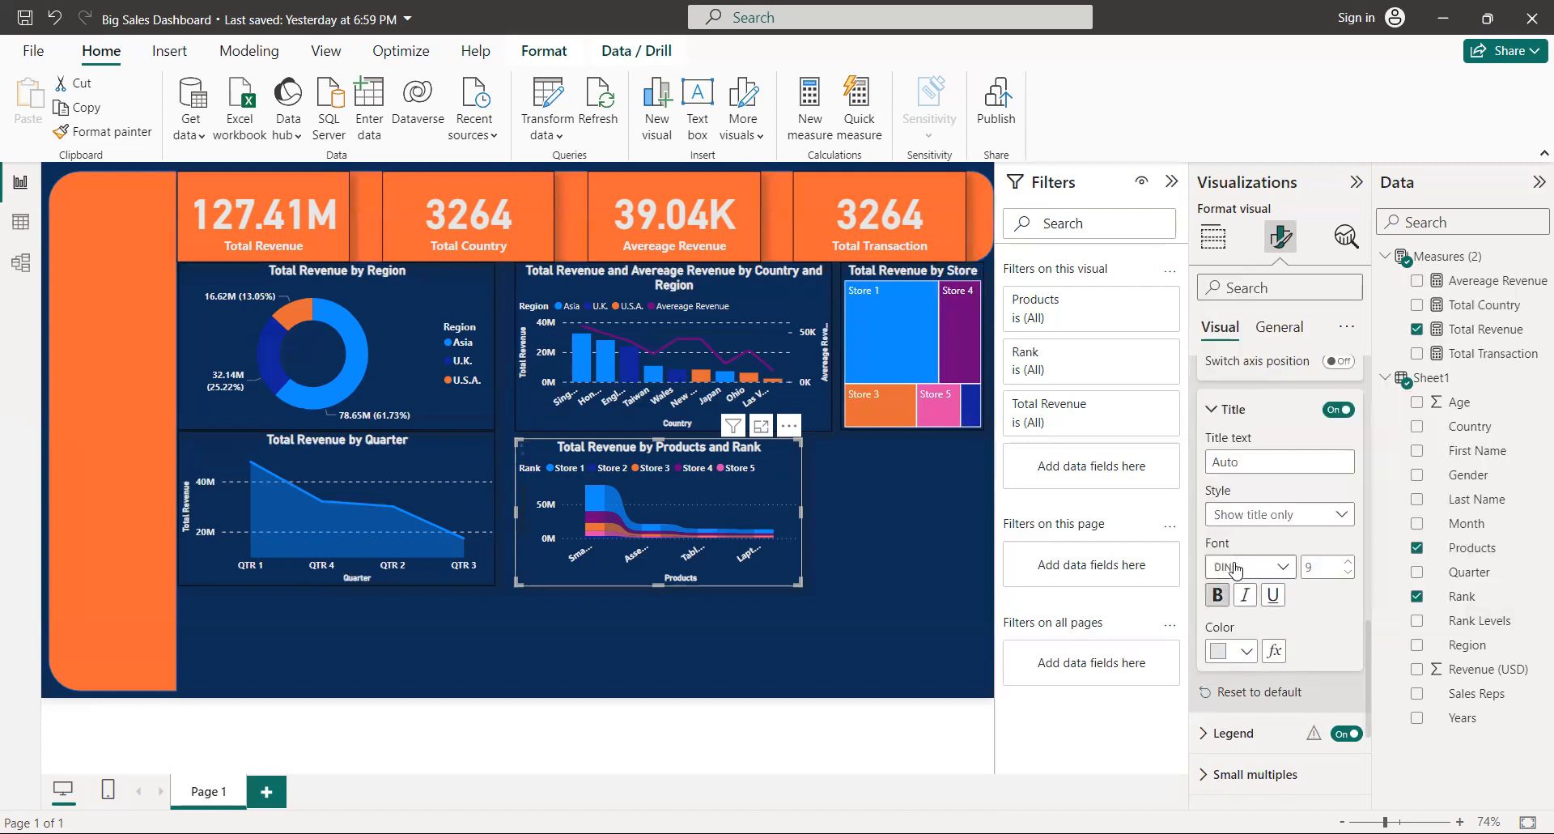
pyautogui.click(960, 582)
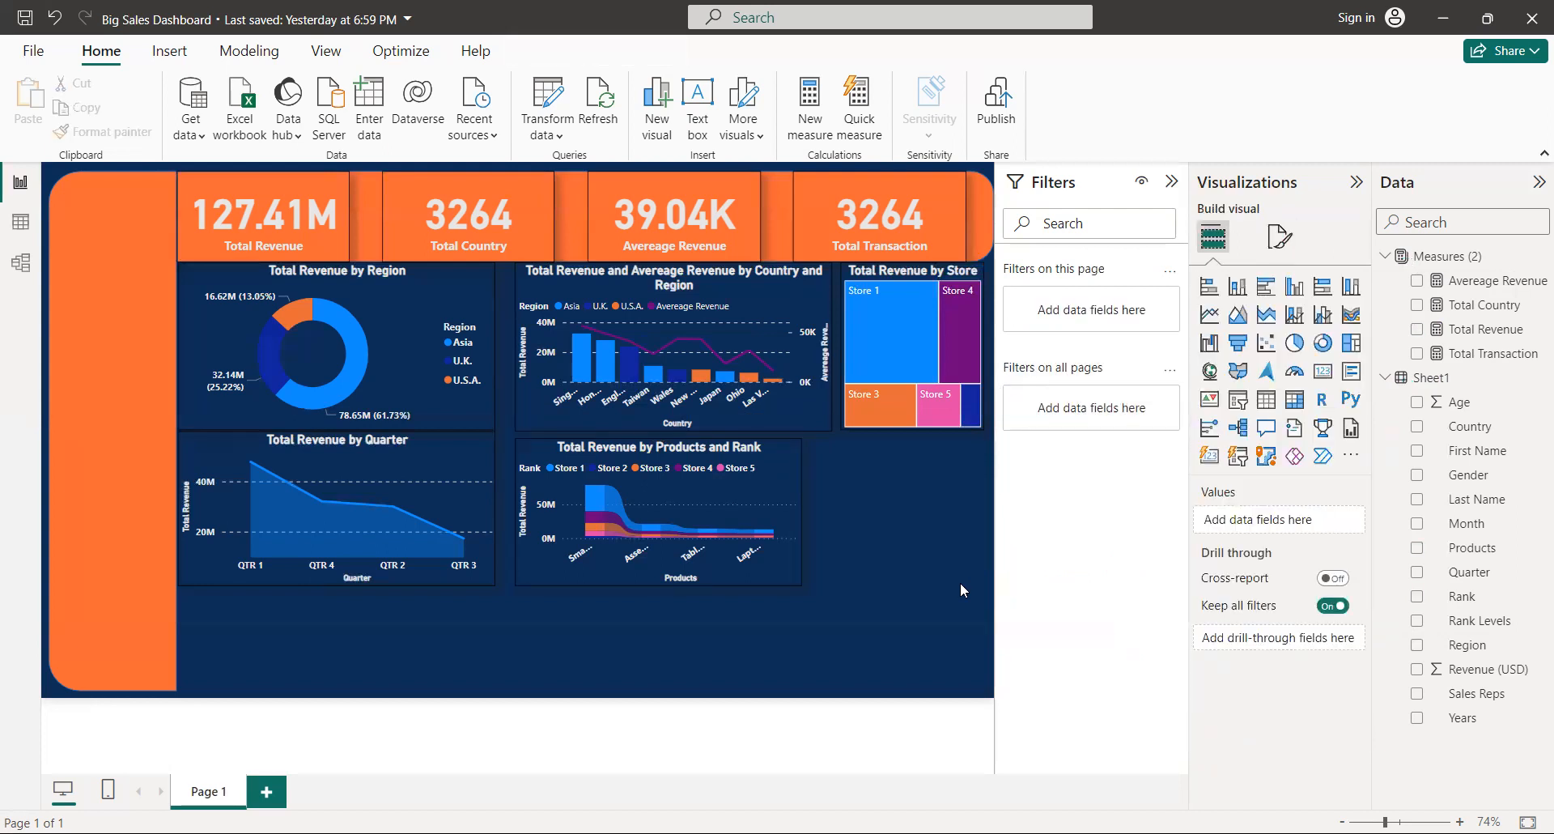